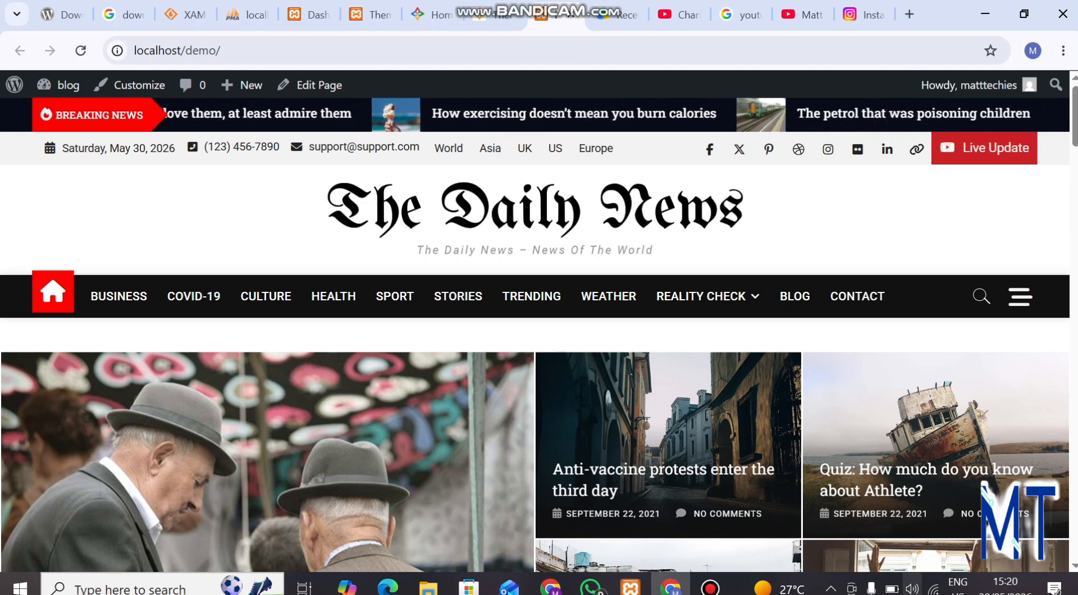
left_click(912, 588)
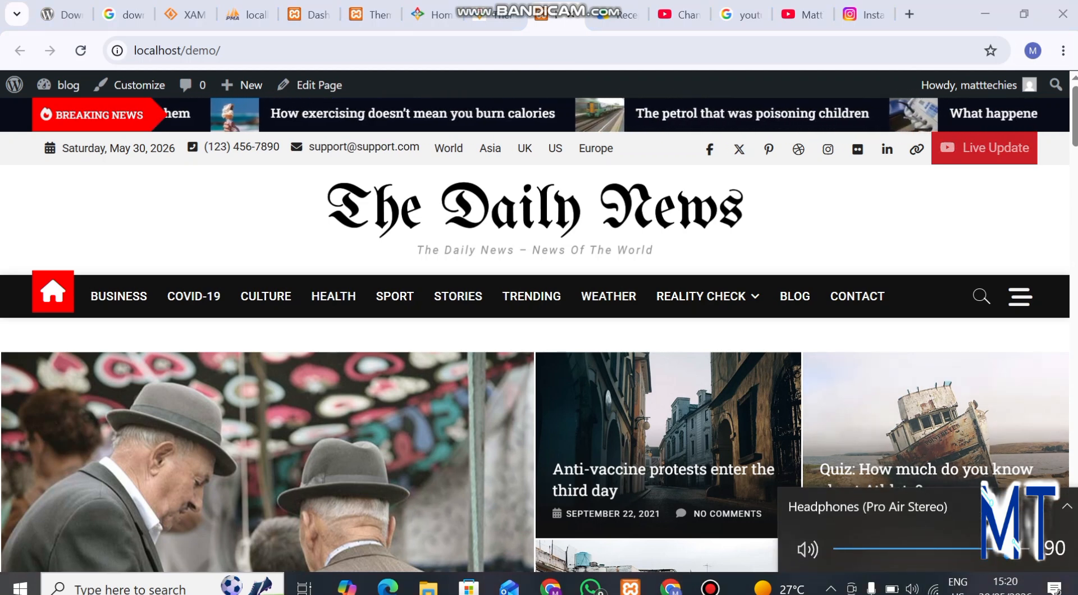
left_click(825, 230)
scroll(539, 337, "down", 5)
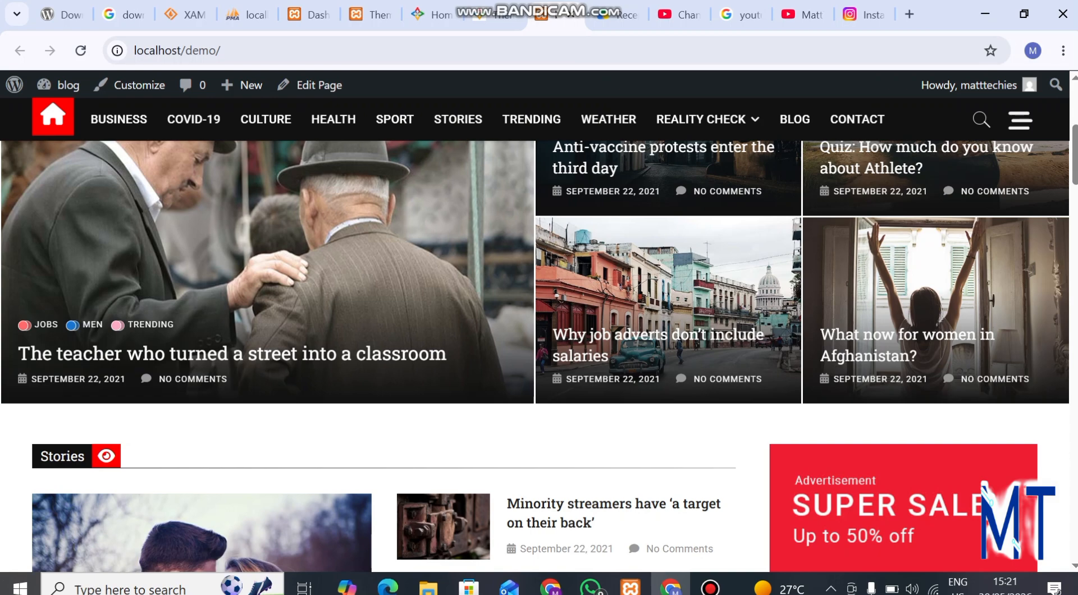
scroll(590, 292, "down", 10)
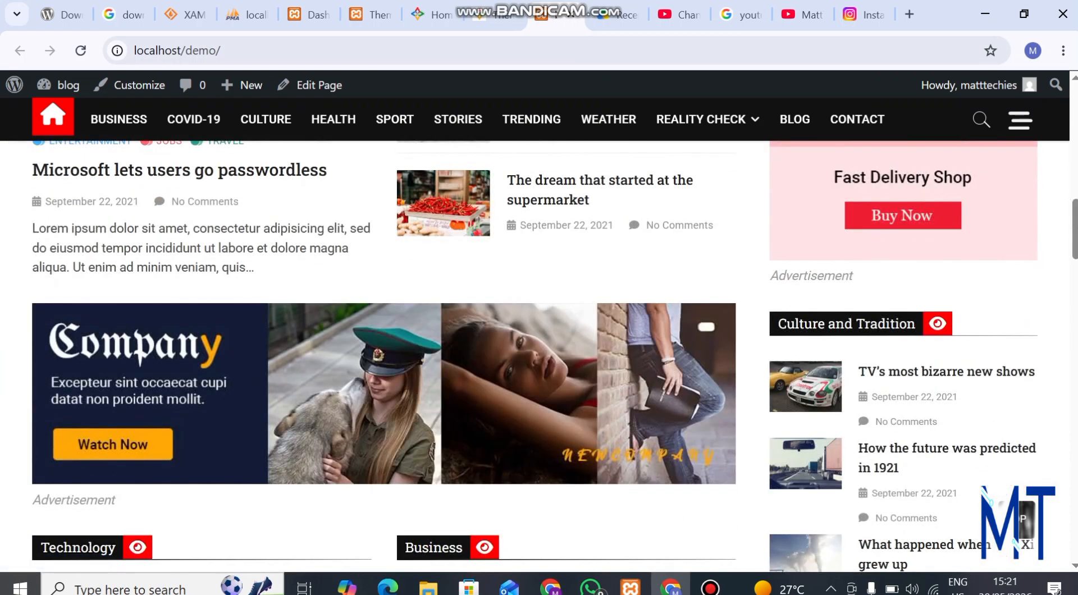
scroll(534, 335, "up", 15)
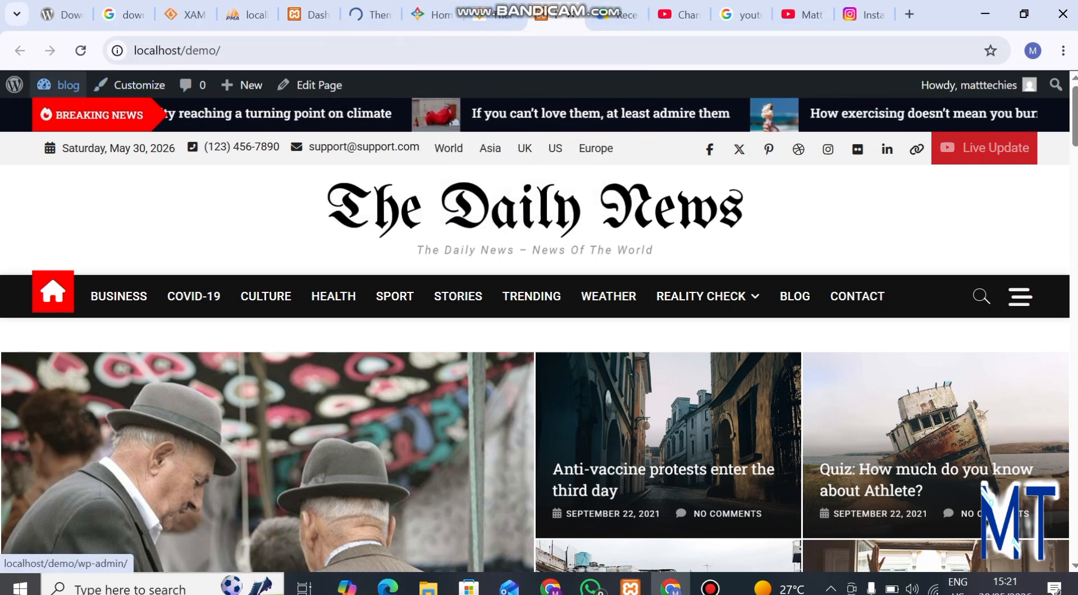
Open the site's admin dashboard and go to the post categories page
mouse_move(65, 84)
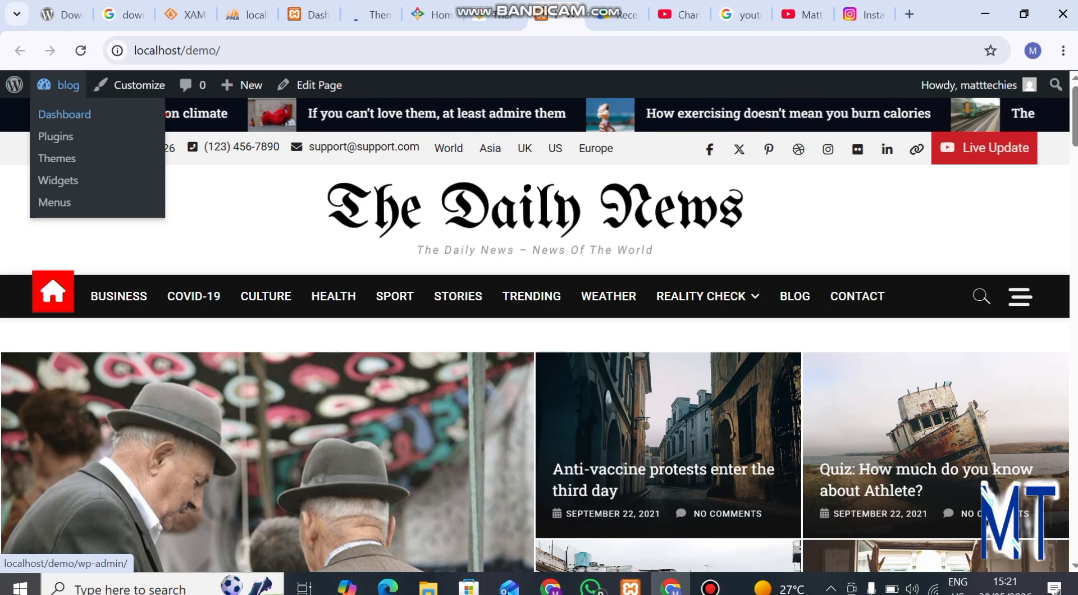
left_click(64, 114)
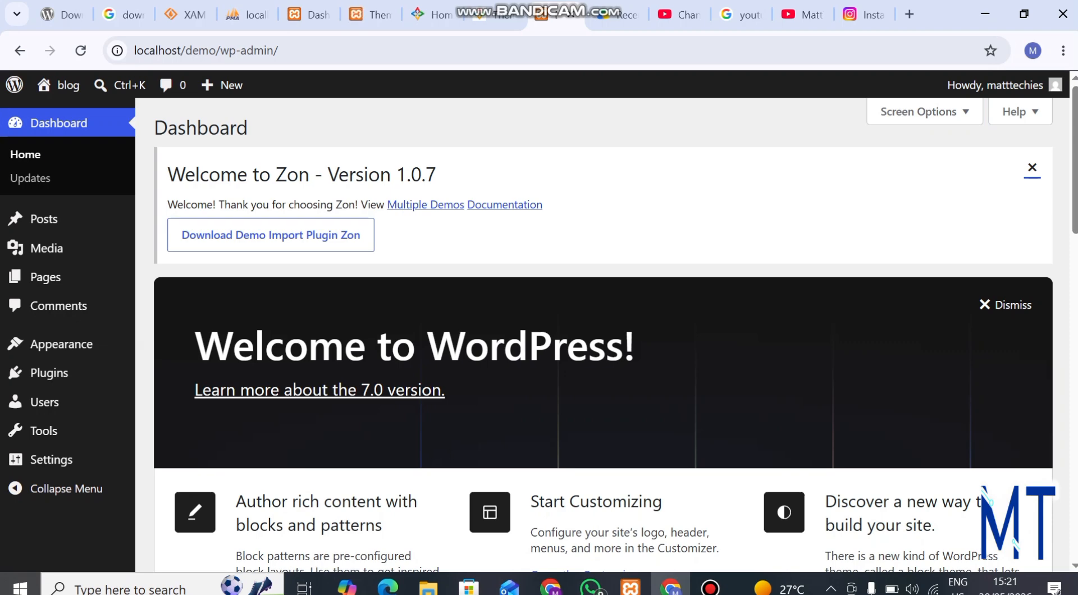
scroll(603, 337, "down", 2)
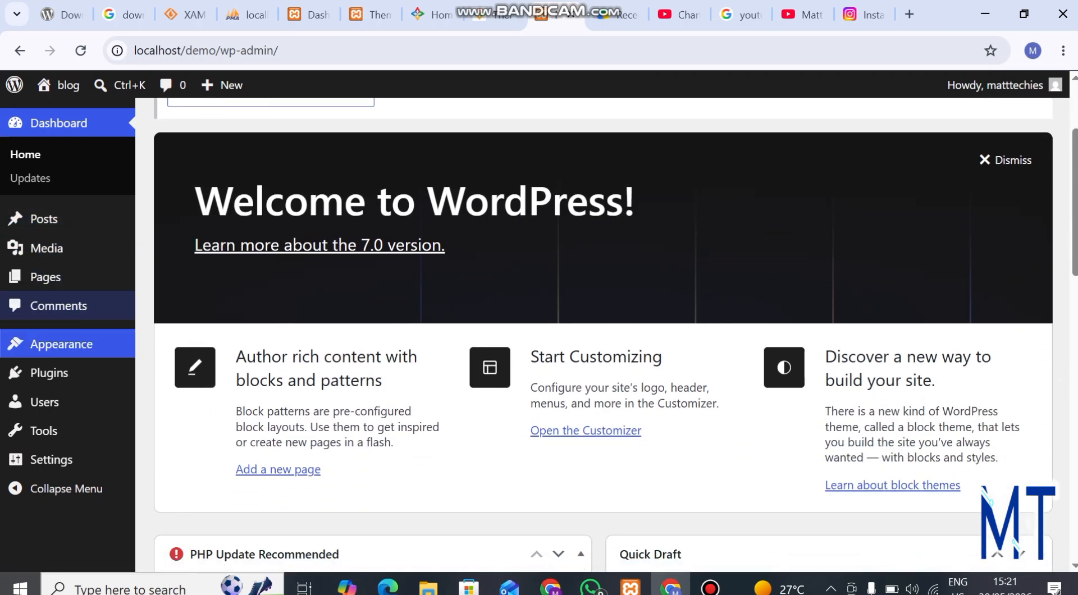
mouse_move(45, 219)
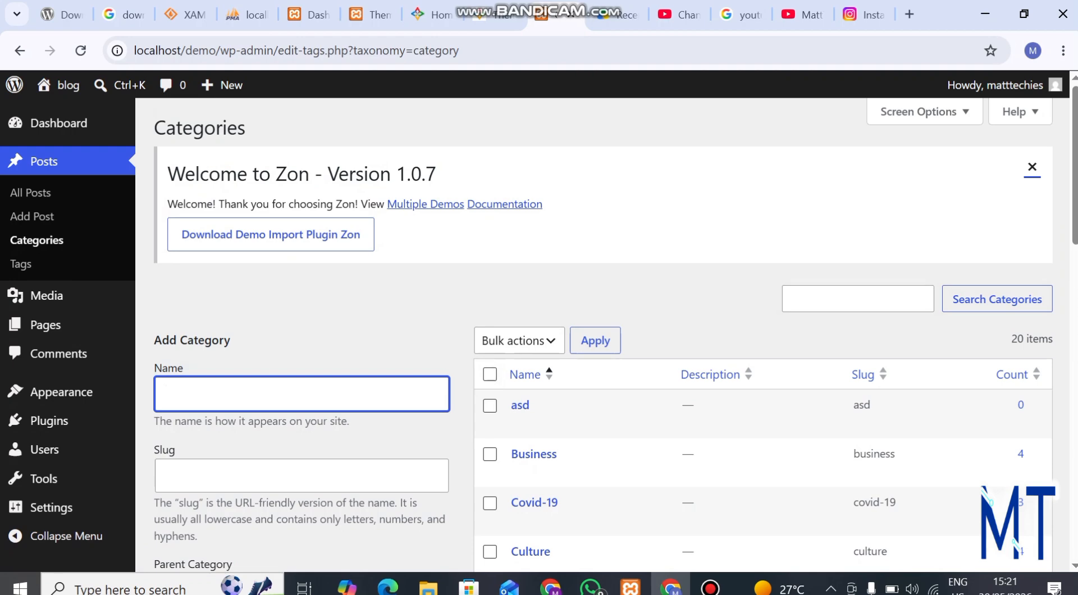
Bulk delete the post categories asd, Covid-19, Men, Sport, Weather, Women and World
scroll(561, 315, "down", 3)
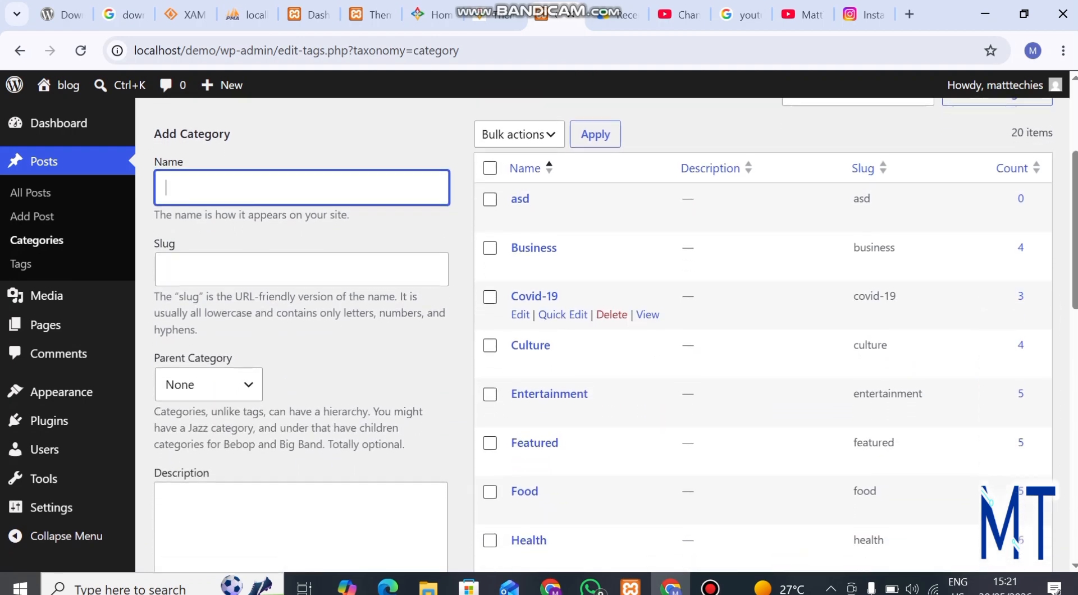
scroll(617, 336, "down", 7)
scroll(617, 337, "up", 8)
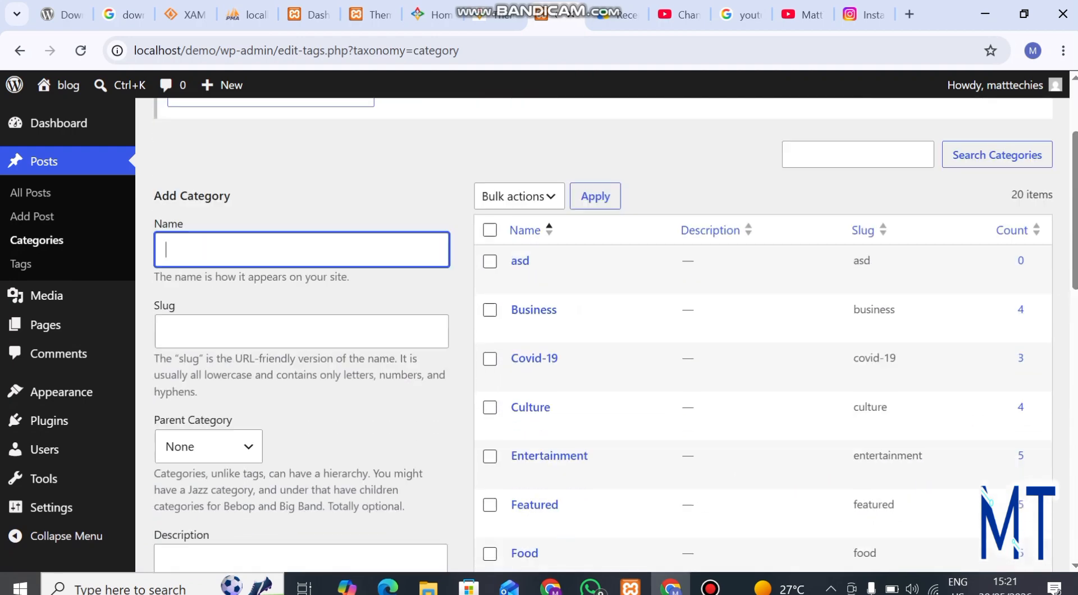
scroll(617, 336, "down", 3)
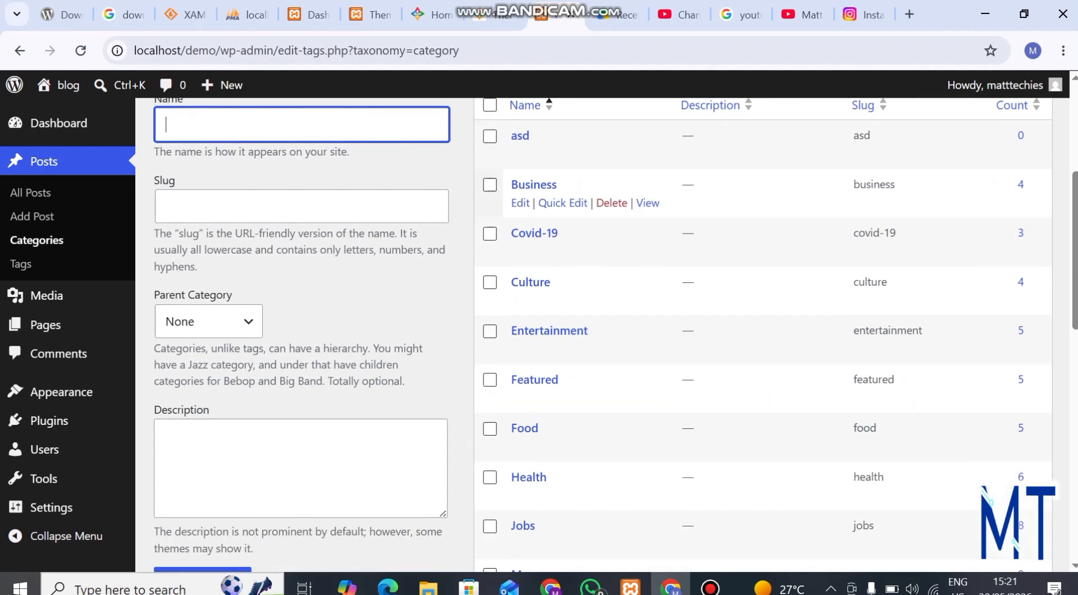
scroll(561, 337, "up", 2)
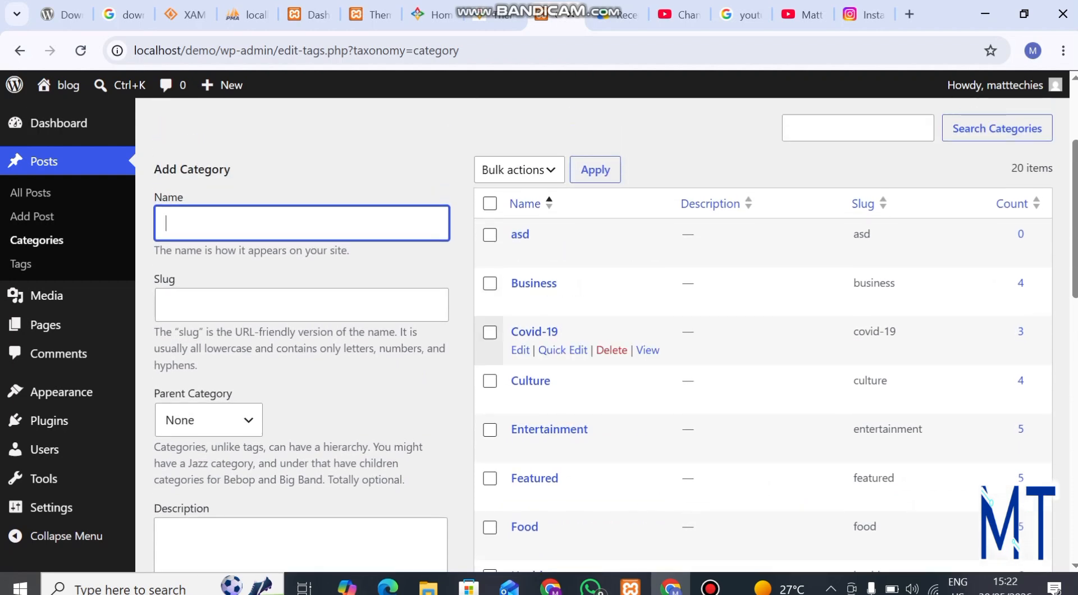
left_click(490, 331)
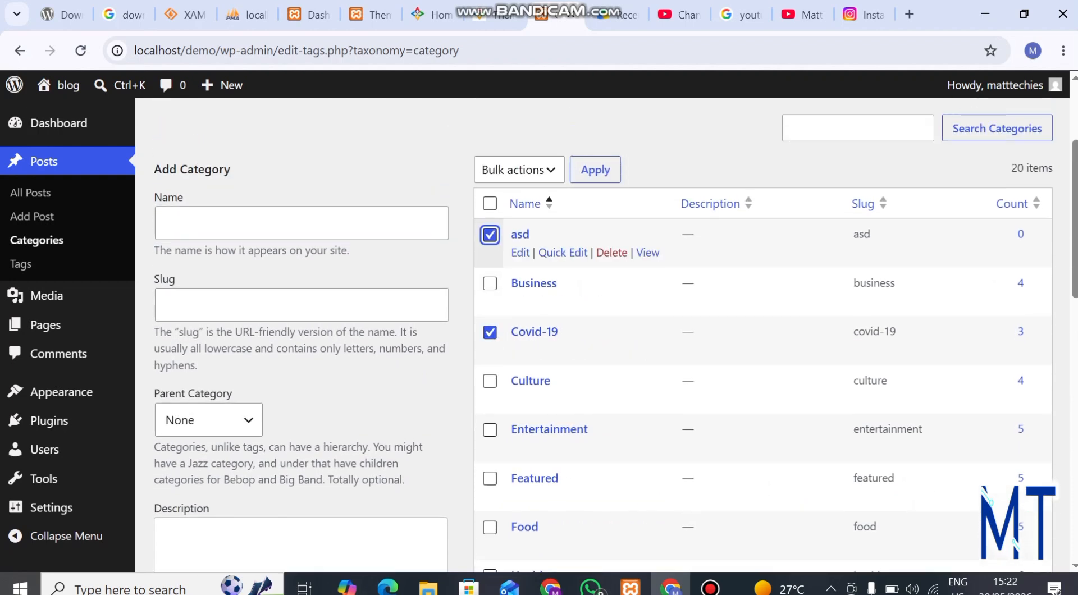
scroll(561, 387, "down", 2)
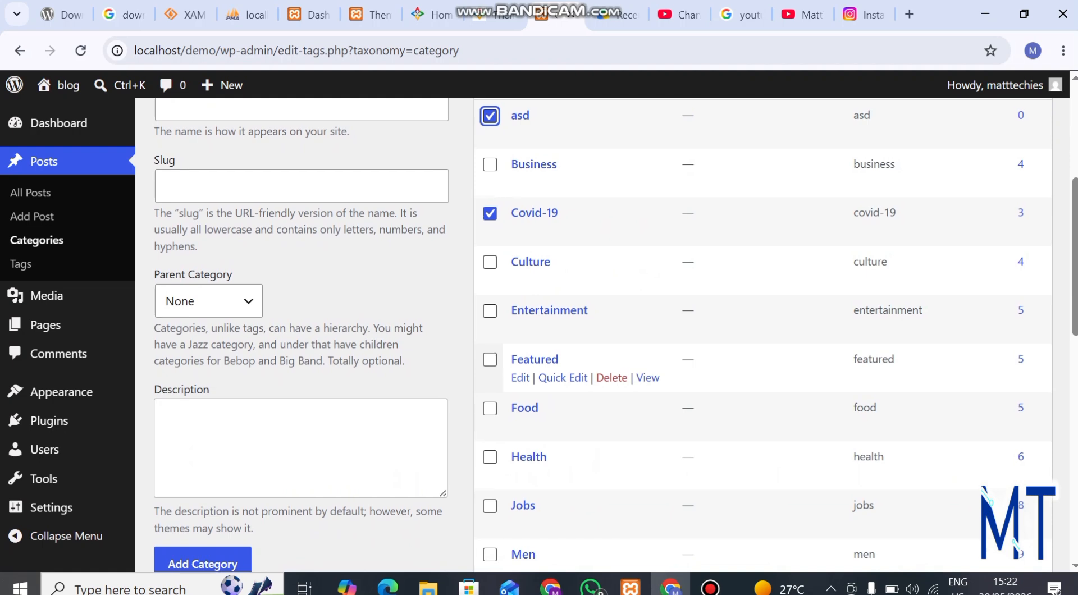
scroll(584, 370, "down", 6)
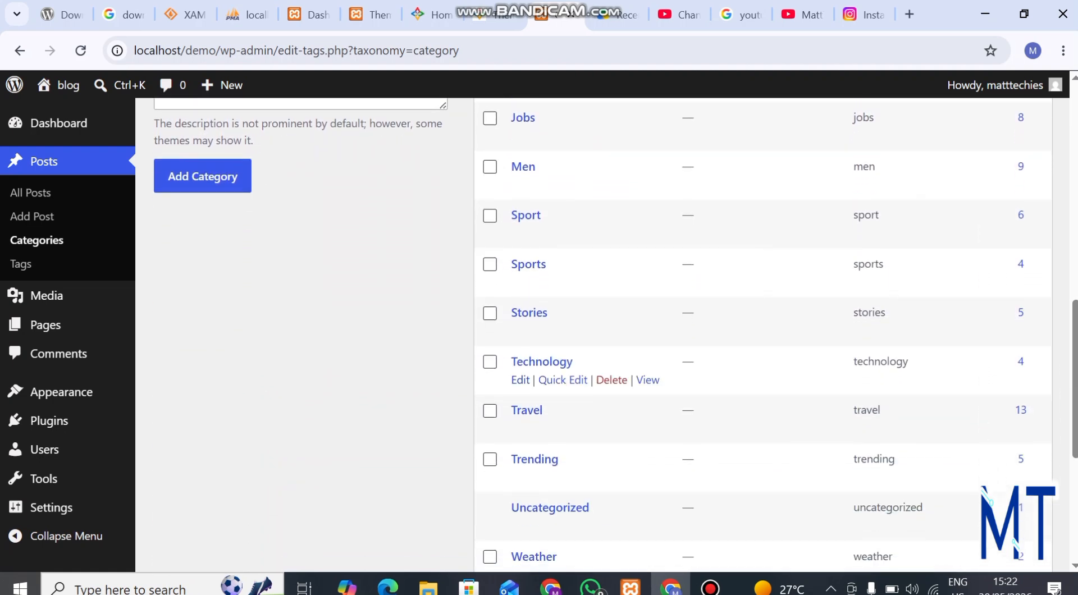
scroll(584, 416, "down", 2)
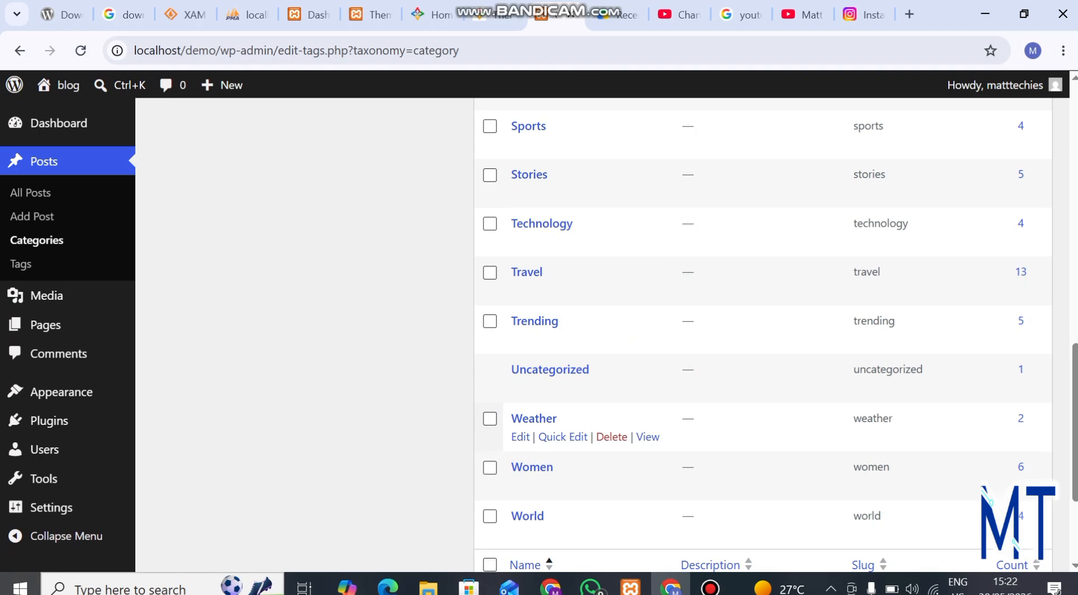
scroll(584, 416, "down", 2)
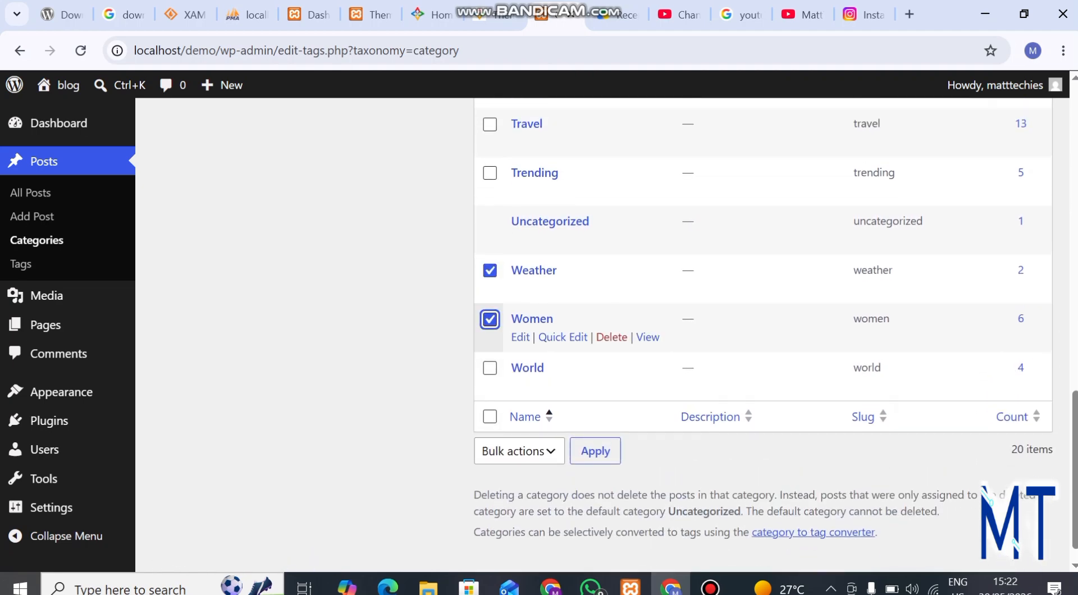
scroll(583, 371, "up", 4)
scroll(583, 370, "down", 4)
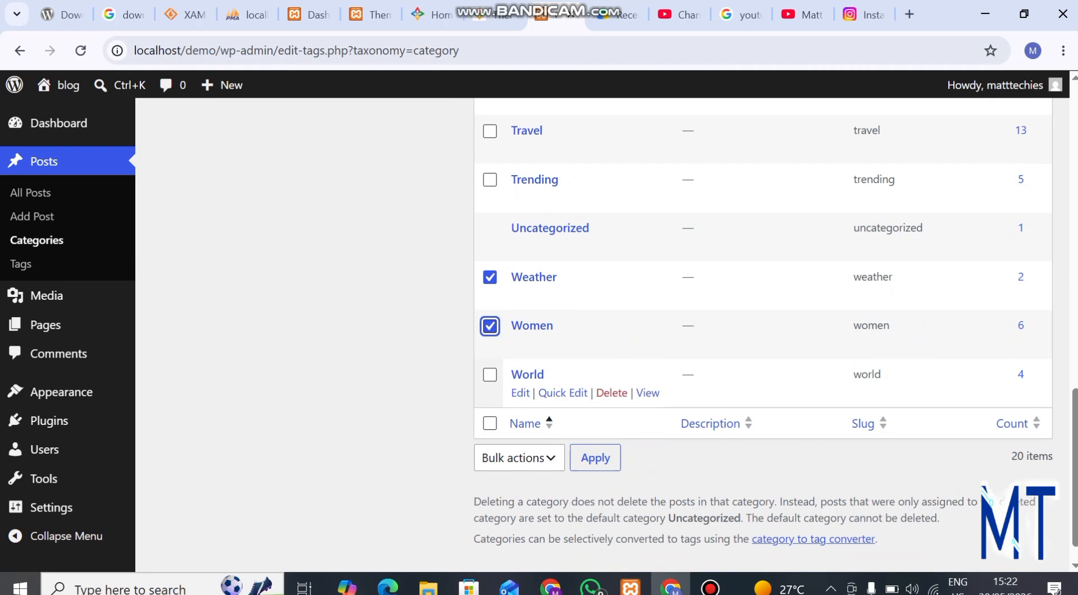
scroll(584, 370, "up", 6)
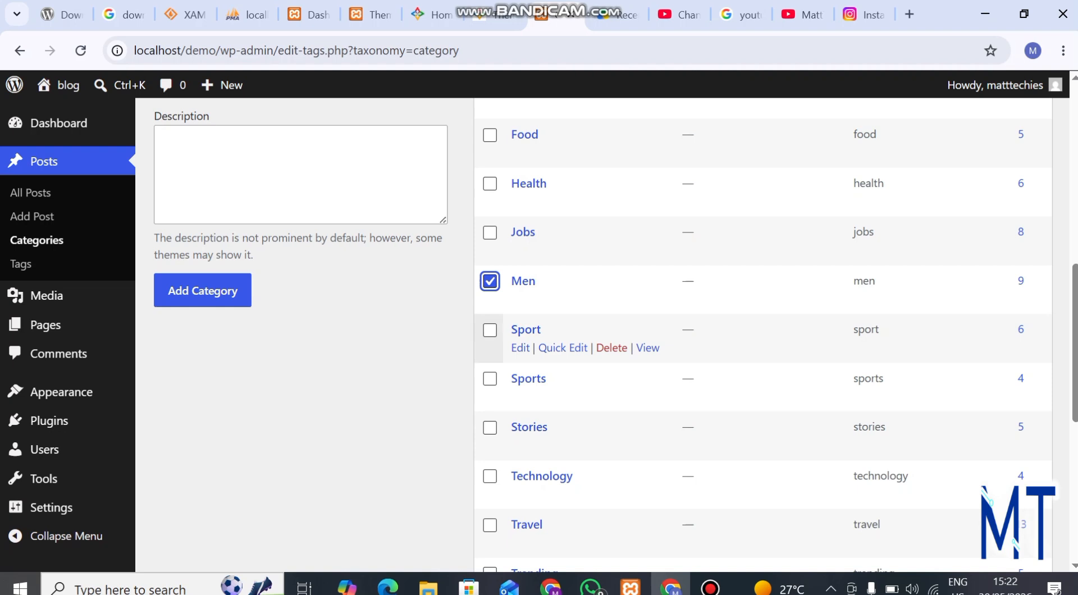
scroll(489, 256, "up", 2)
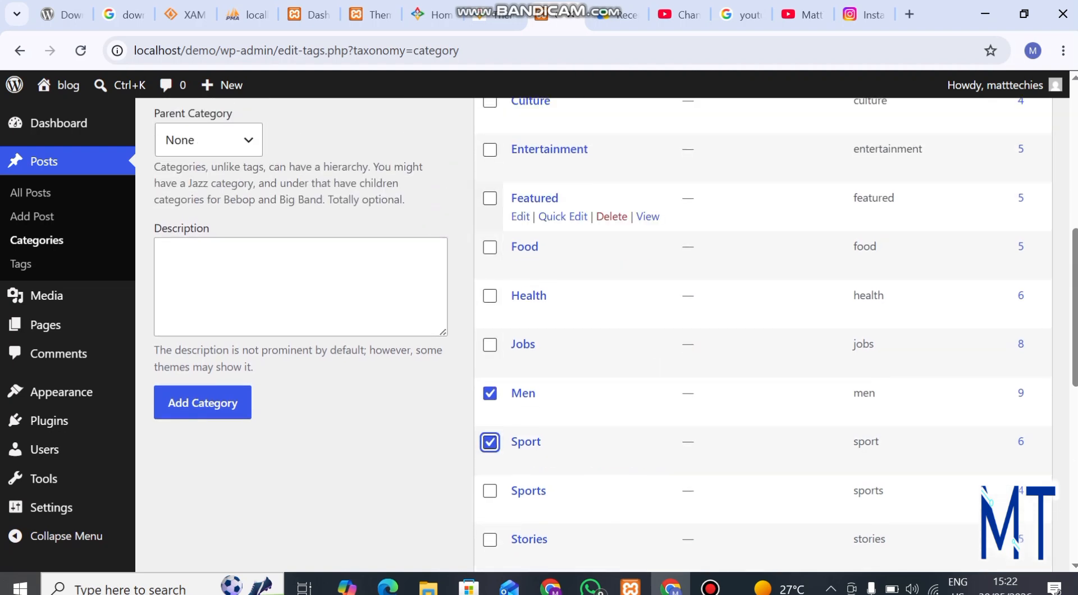
scroll(530, 337, "up", 2)
scroll(530, 337, "up", 2)
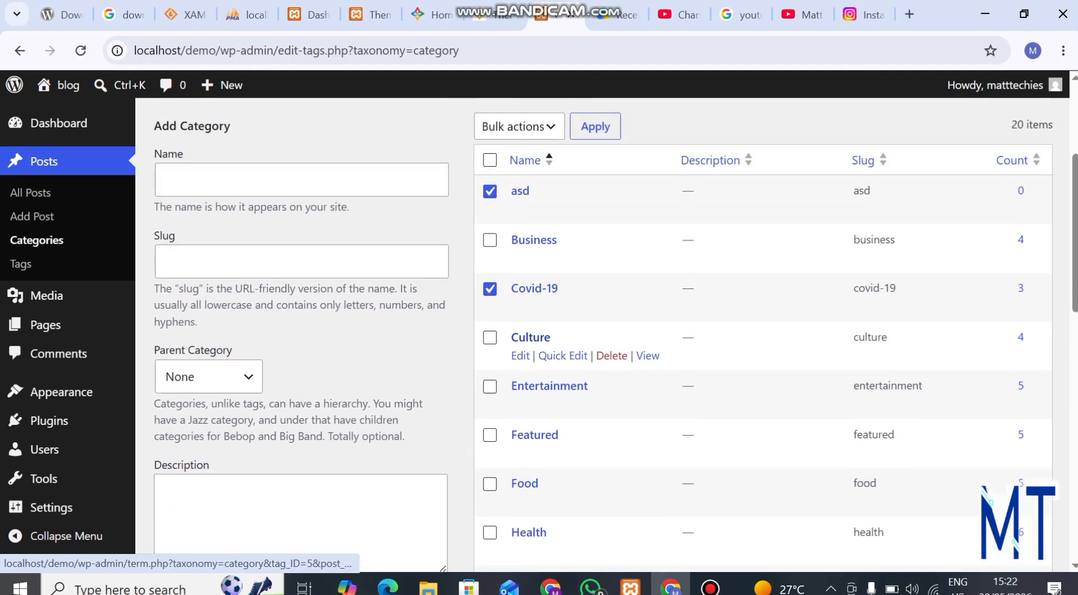
scroll(762, 336, "down", 12)
scroll(762, 336, "up", 7)
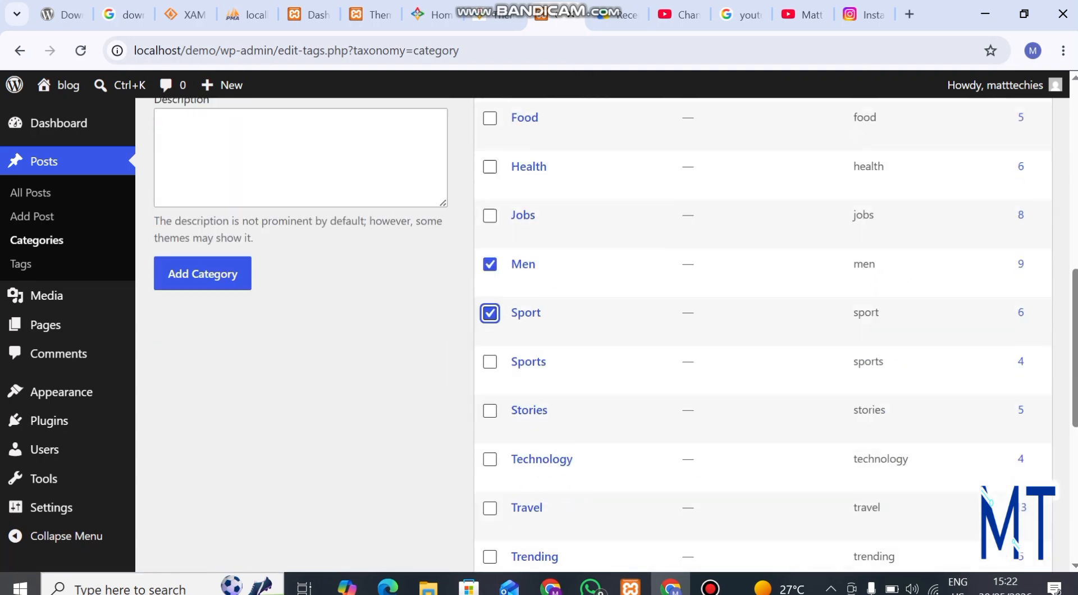
scroll(762, 337, "down", 4)
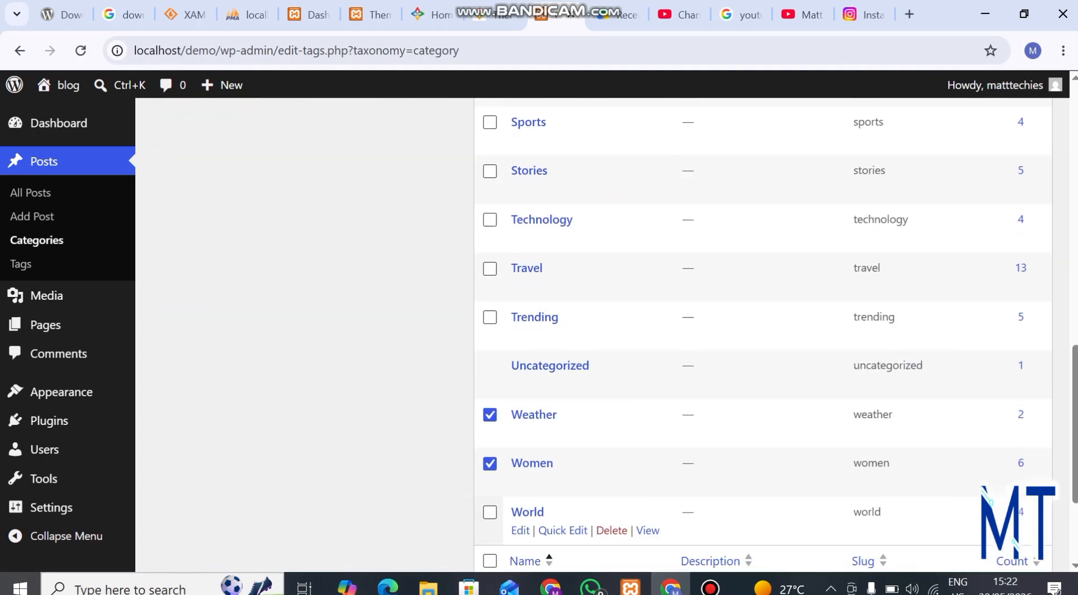
scroll(490, 512, "up", 12)
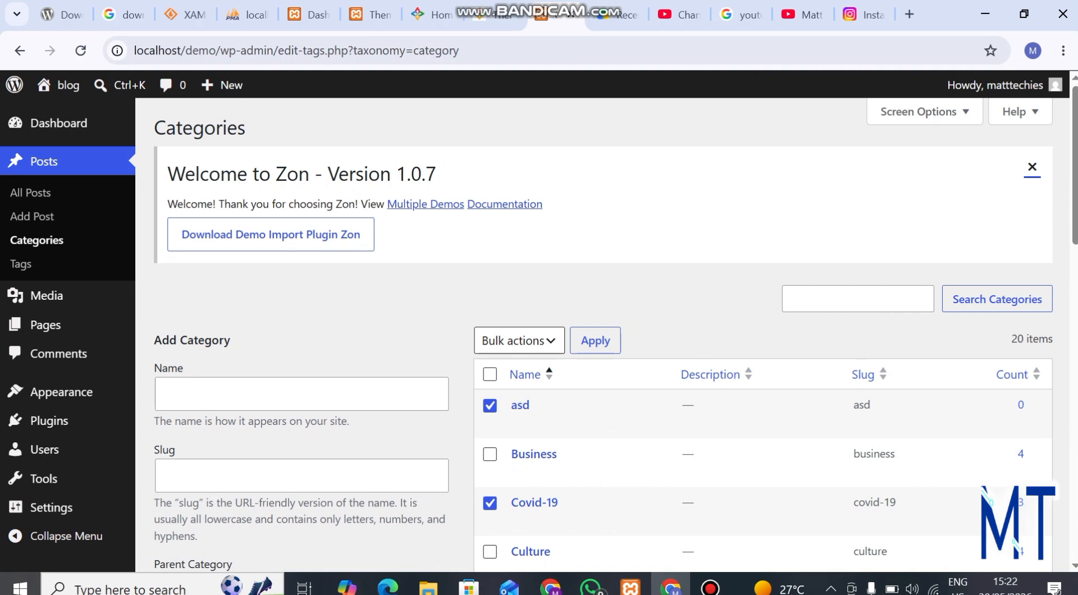
left_click(519, 340)
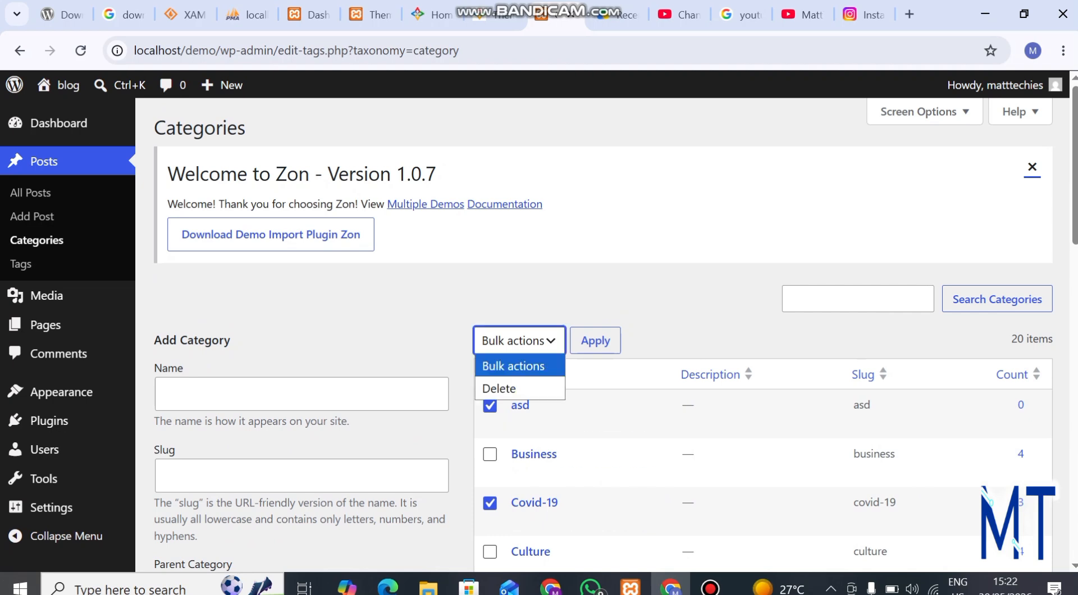
left_click(498, 388)
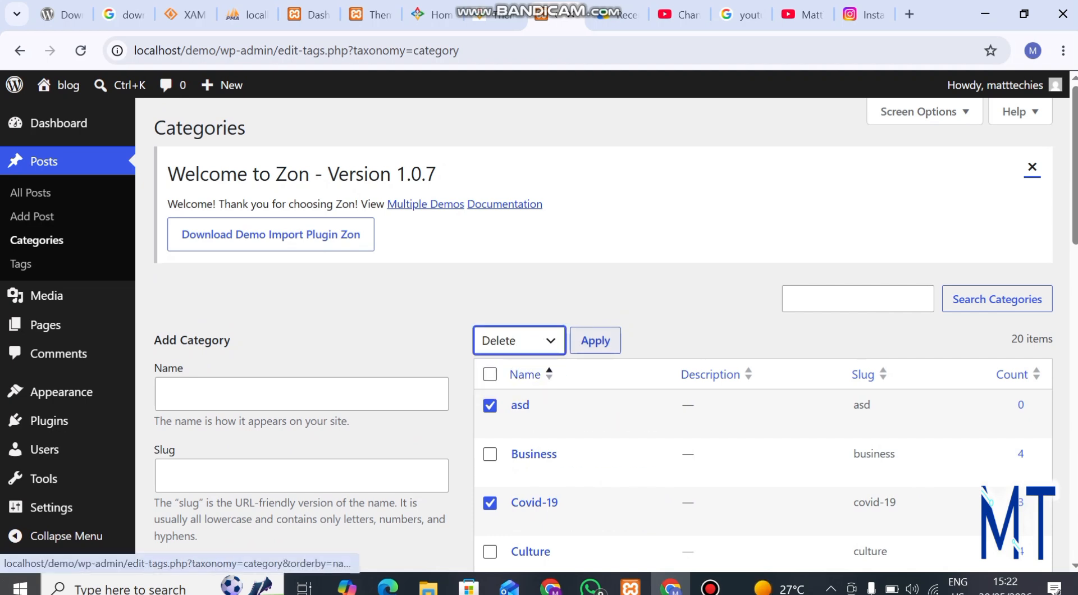
left_click(595, 341)
scroll(617, 360, "down", 4)
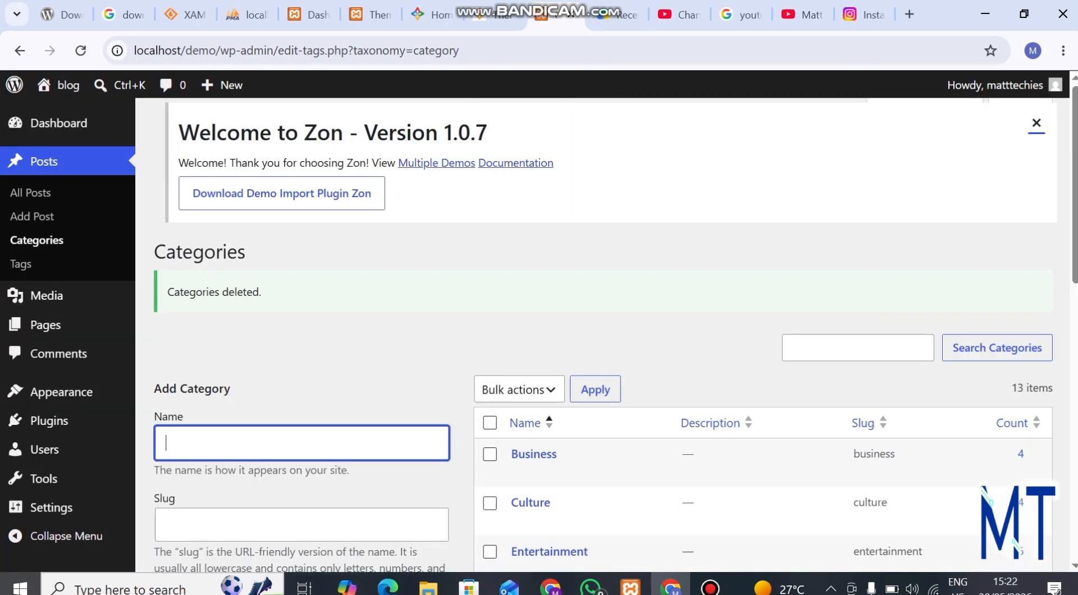
scroll(615, 335, "down", 11)
scroll(615, 335, "up", 1)
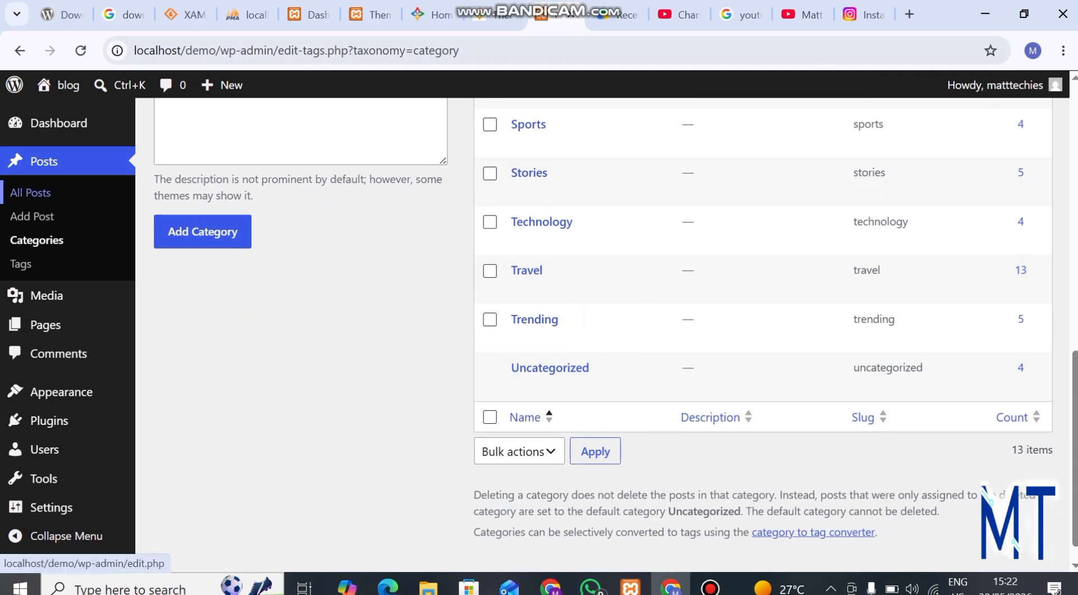
Open the public site in a new browser tab and check the navigation menu and front page
scroll(34, 192, "up", 10)
mouse_move(64, 85)
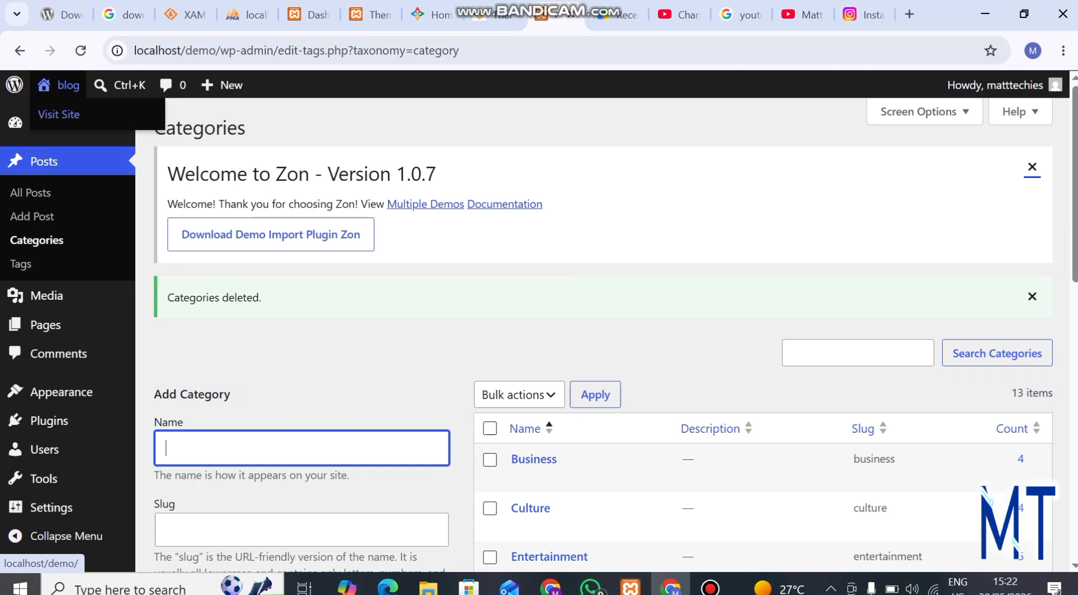
left_click(59, 114, "ctrl")
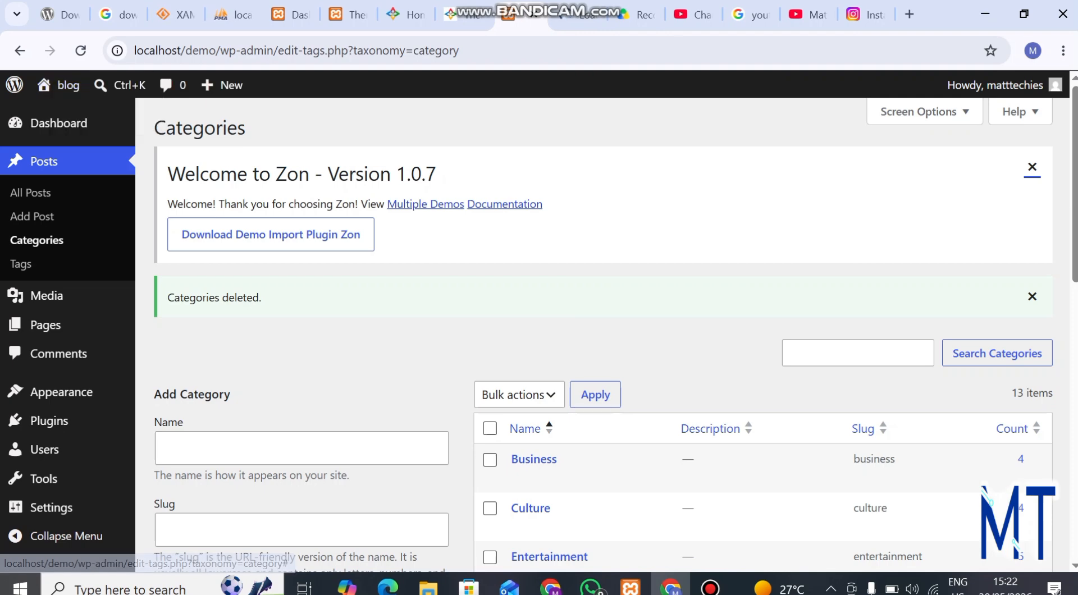
left_click(580, 16)
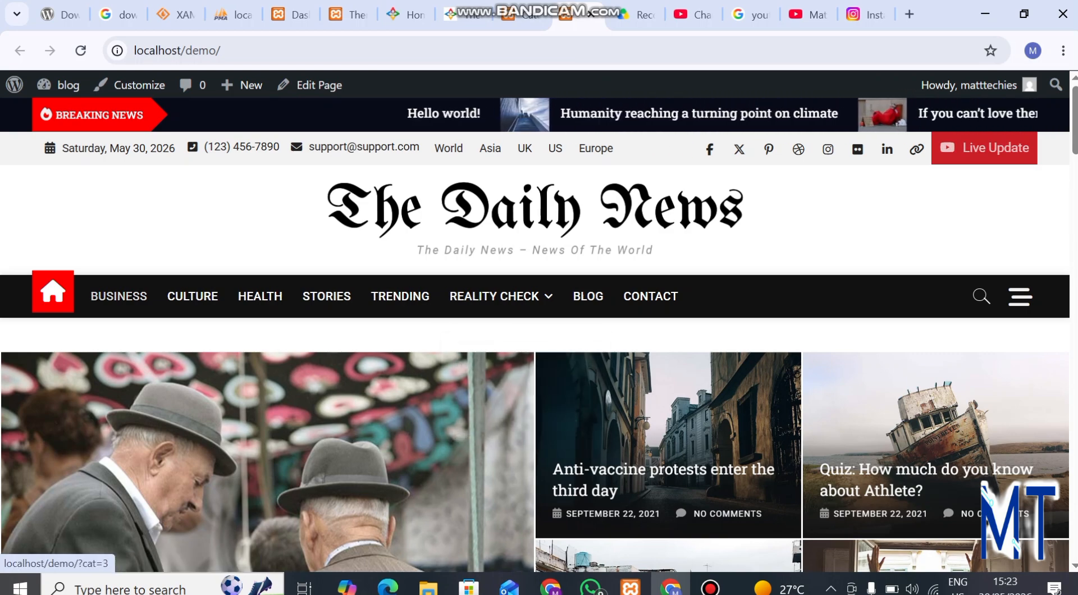
scroll(535, 337, "down", 4)
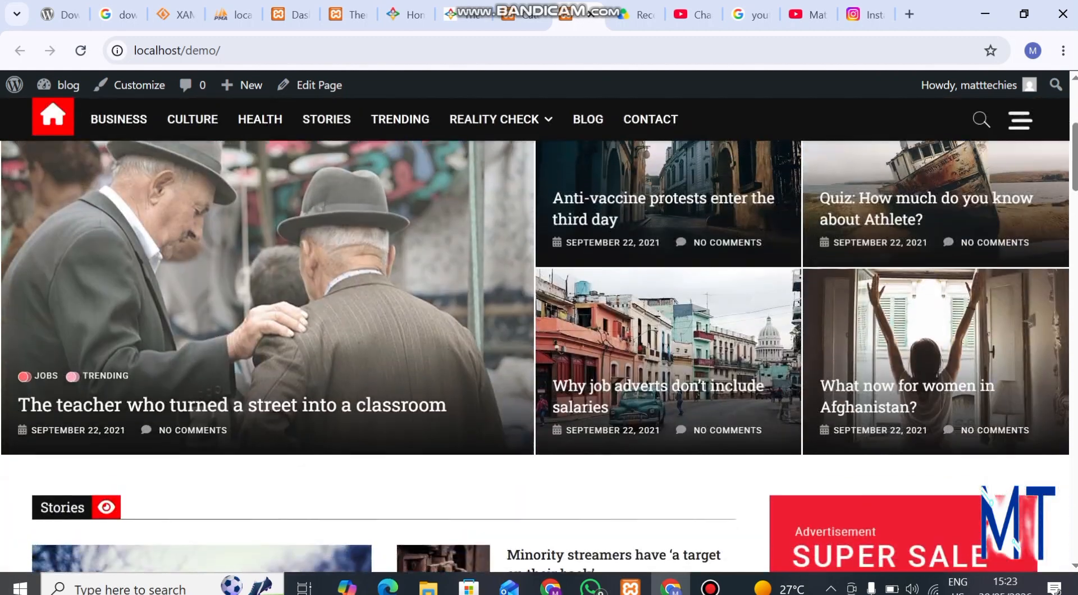
Open the Business category page from the site's navigation and look through its posts
scroll(535, 337, "up", 3)
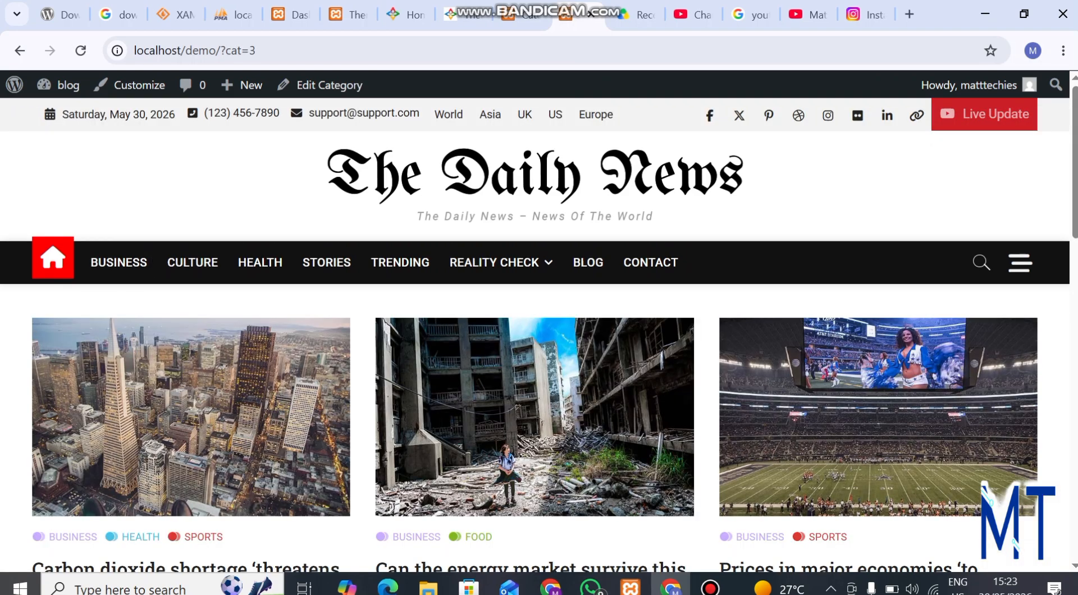
scroll(539, 359, "down", 5)
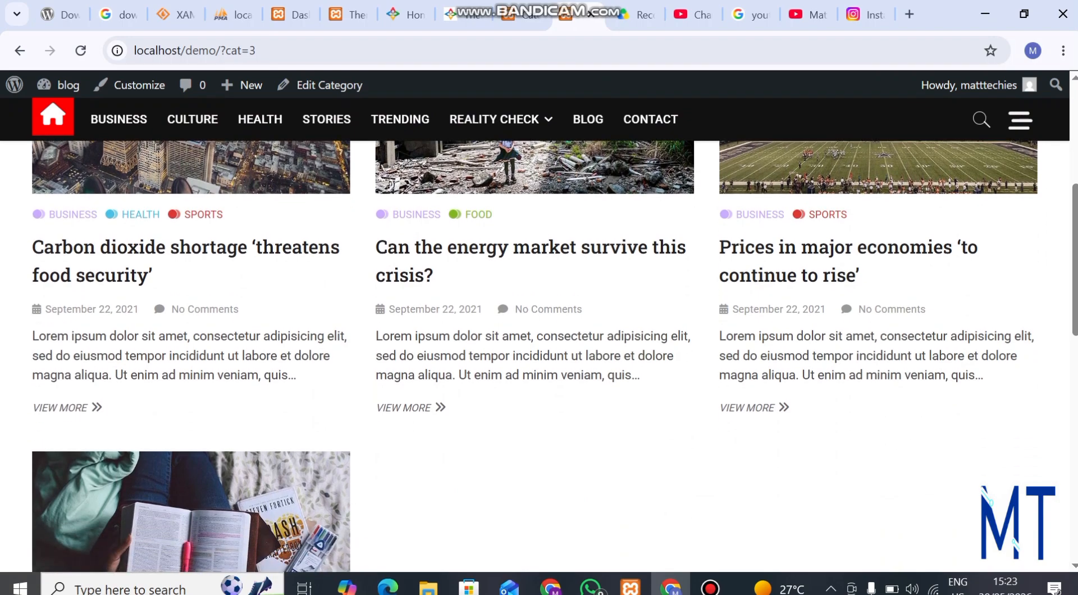
scroll(539, 359, "down", 6)
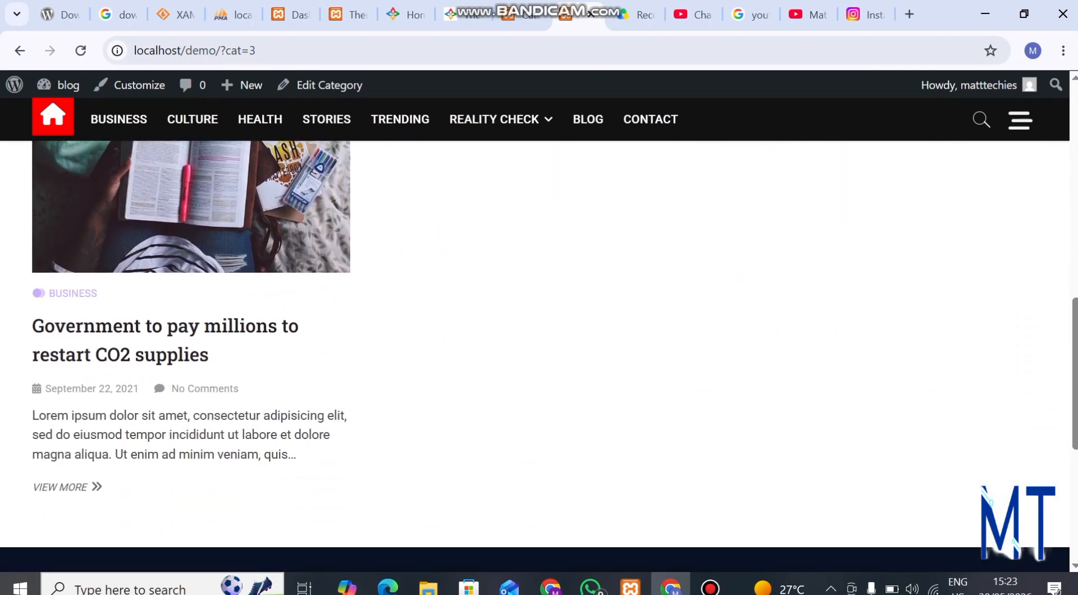
Review the posts on the Business category page, and return to the site's front page to examine its sections
scroll(539, 359, "up", 12)
scroll(539, 359, "down", 8)
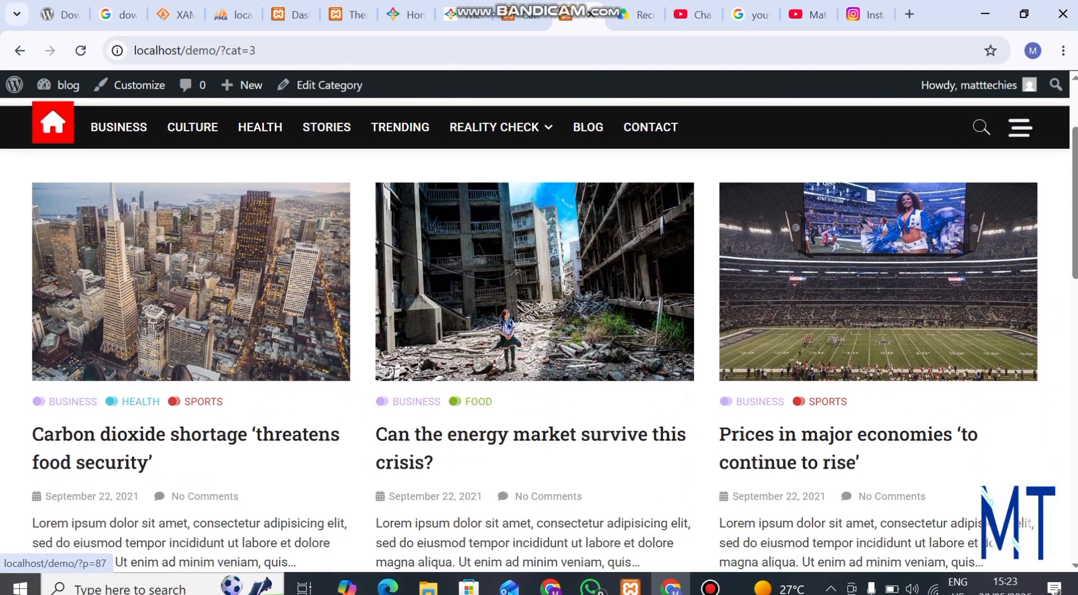
scroll(538, 359, "down", 1)
scroll(539, 359, "up", 12)
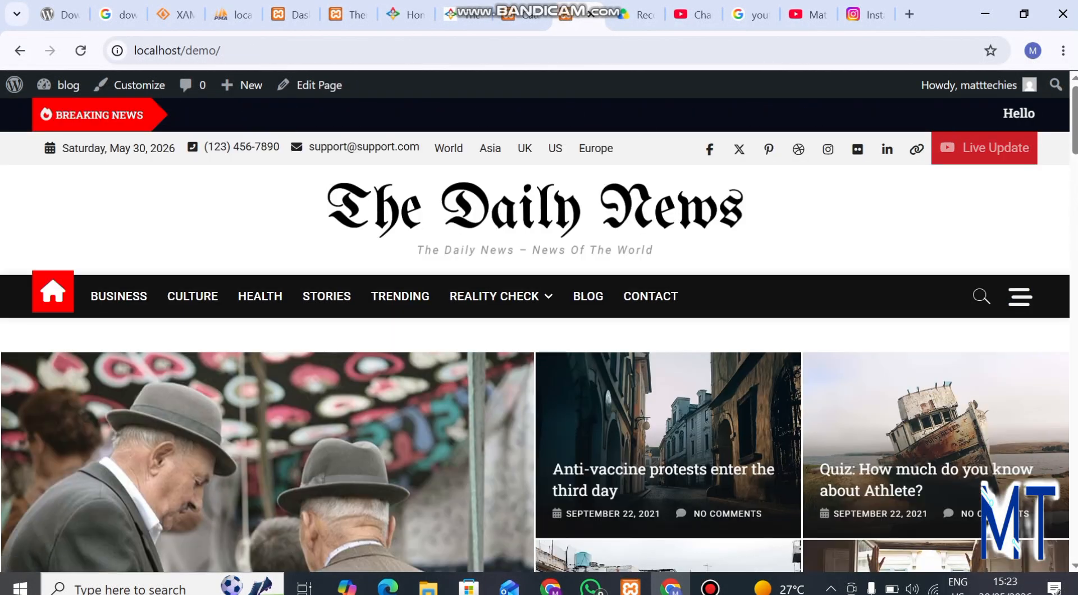
scroll(538, 337, "down", 8)
scroll(539, 337, "down", 10)
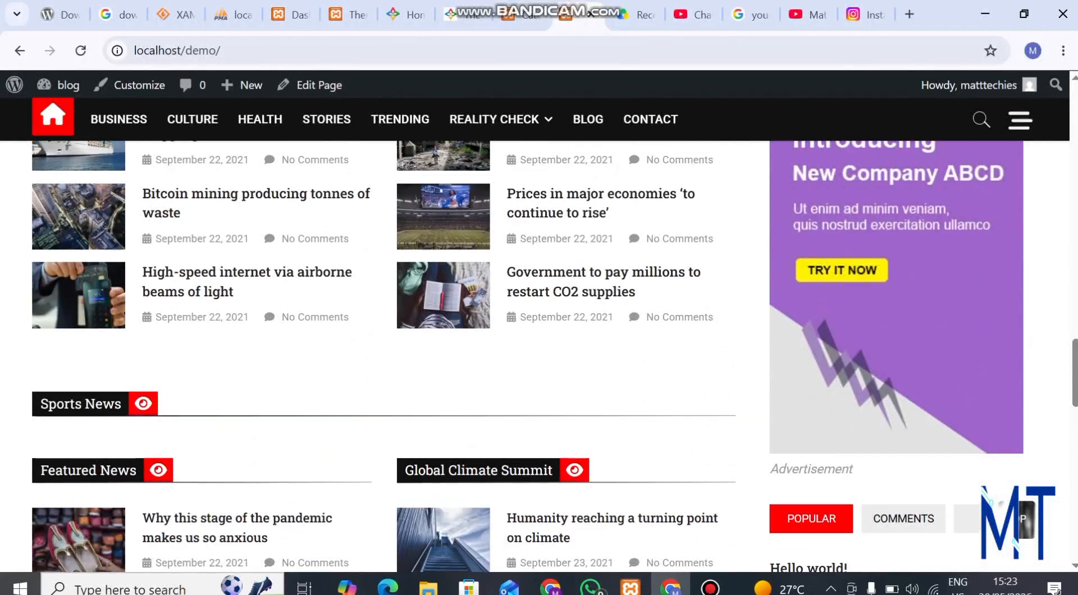
scroll(539, 337, "up", 20)
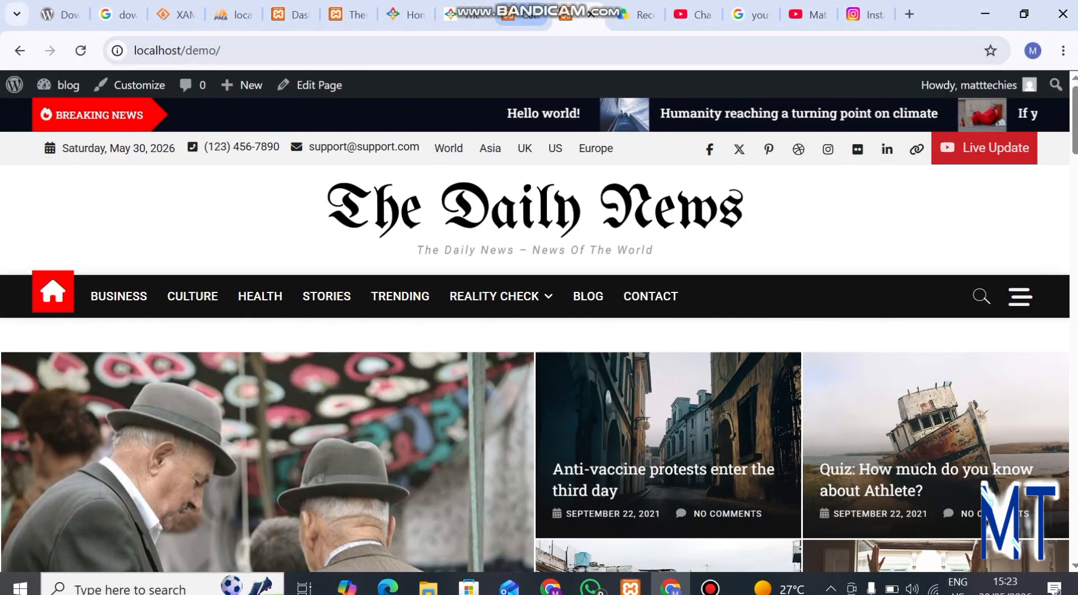
Switch back to the site's admin tab and open the list of all posts to look through it
left_click(525, 15)
mouse_move(56, 325)
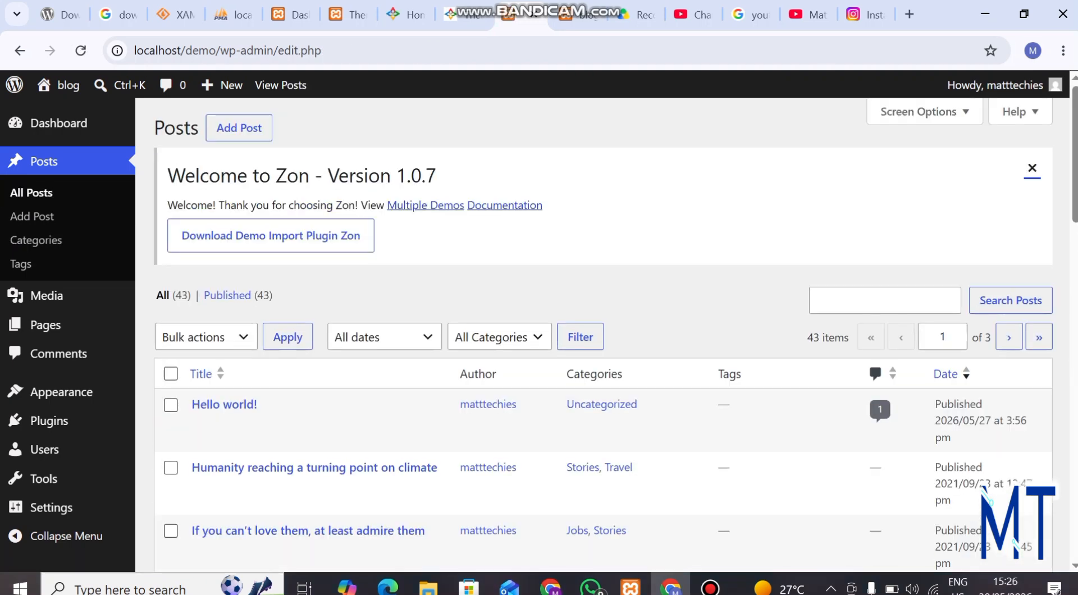
scroll(235, 353, "down", 20)
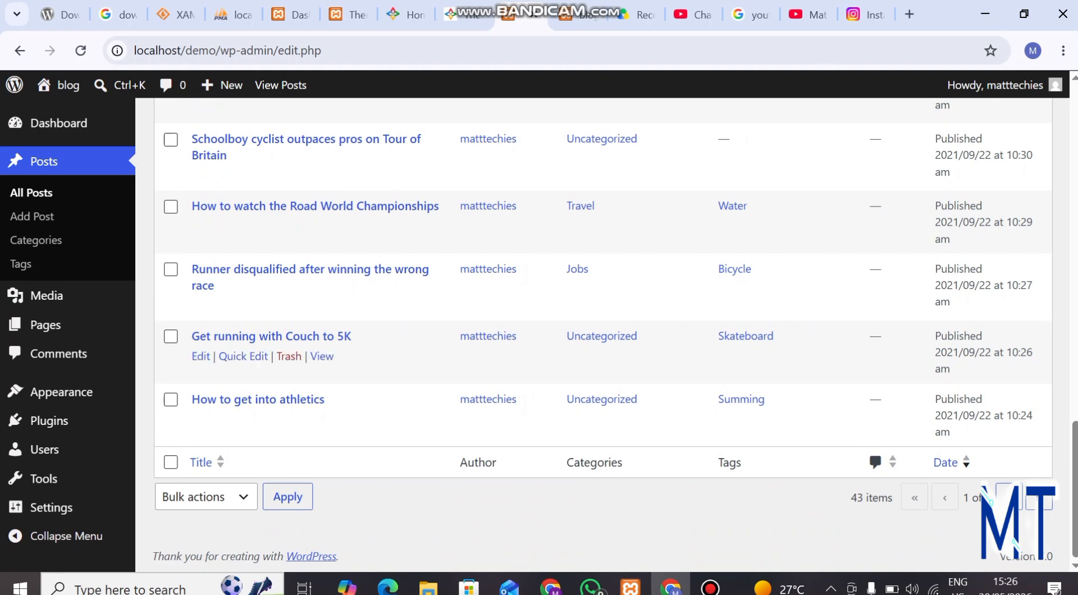
scroll(242, 295, "up", 20)
scroll(241, 295, "down", 12)
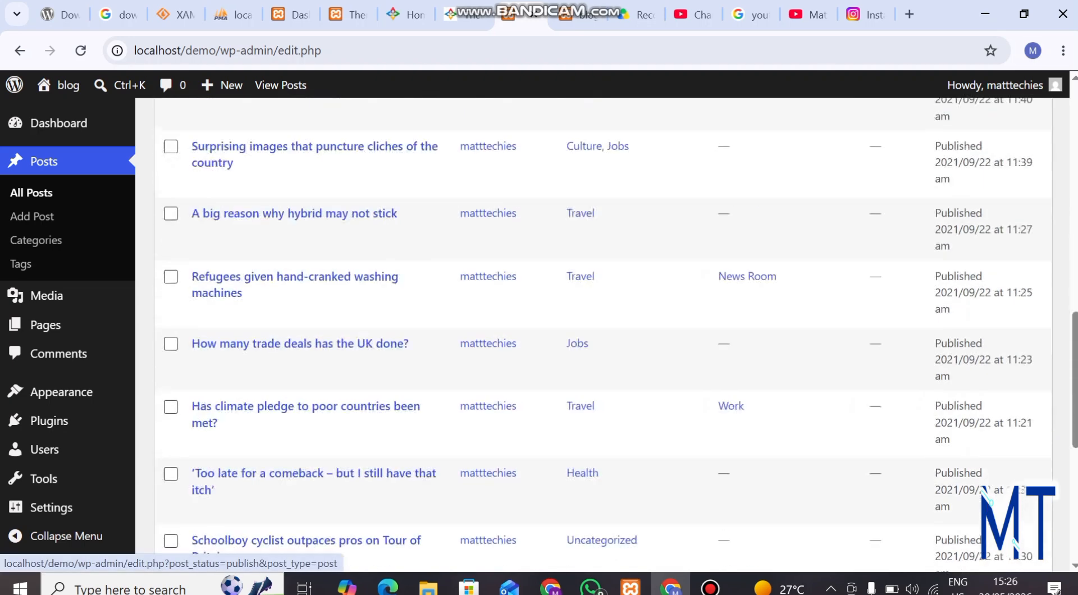
scroll(280, 337, "down", 6)
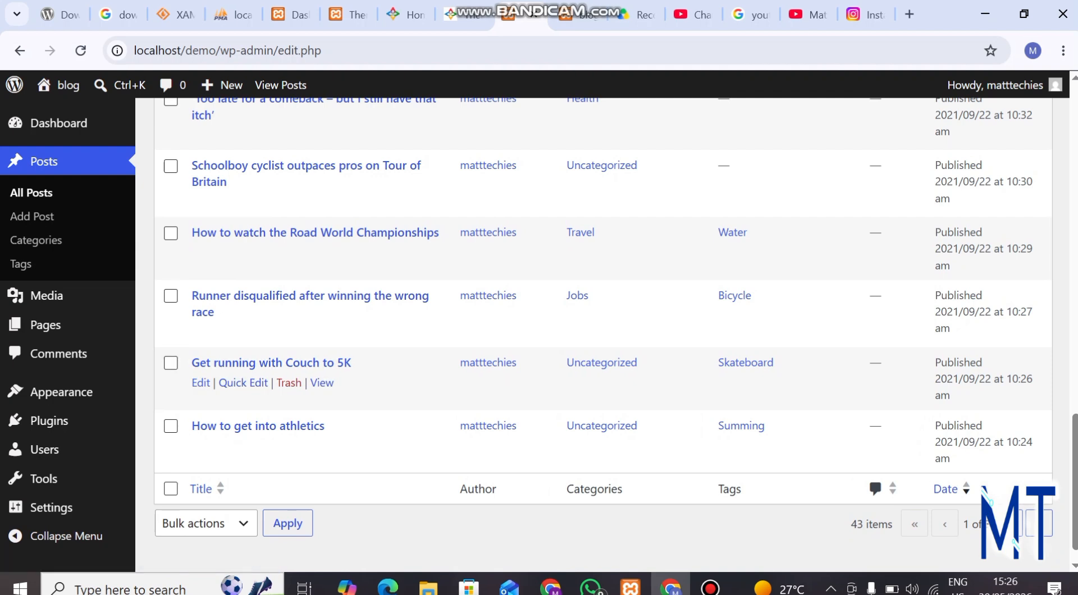
Select the posts about Couch to 5K, the schoolboy cyclist, "Too late for a comeback" and the UK's trade deals for bulk removal
left_click(170, 363)
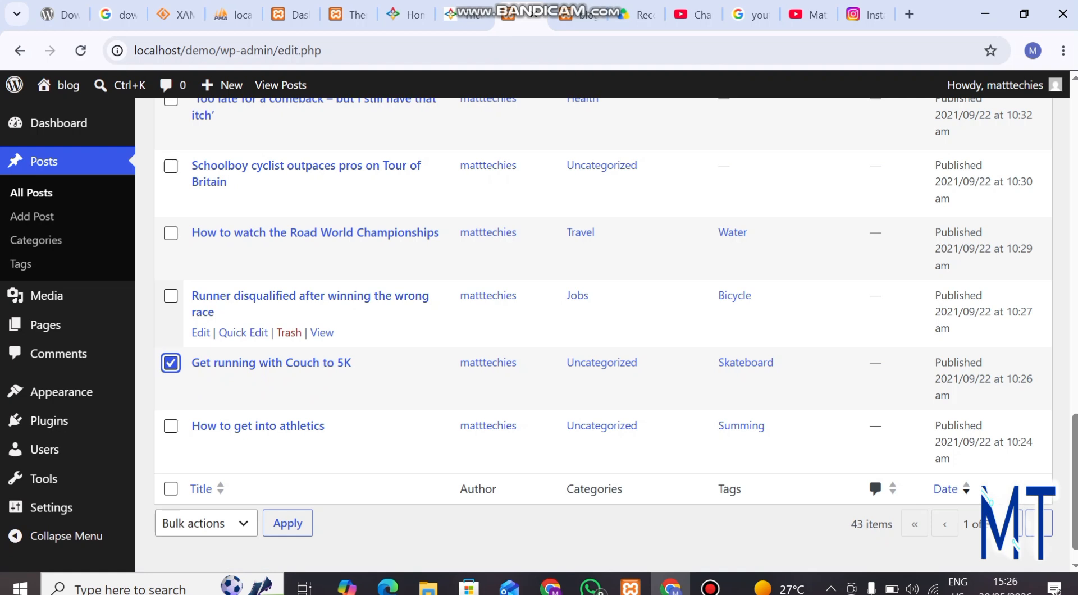
scroll(168, 303, "up", 1)
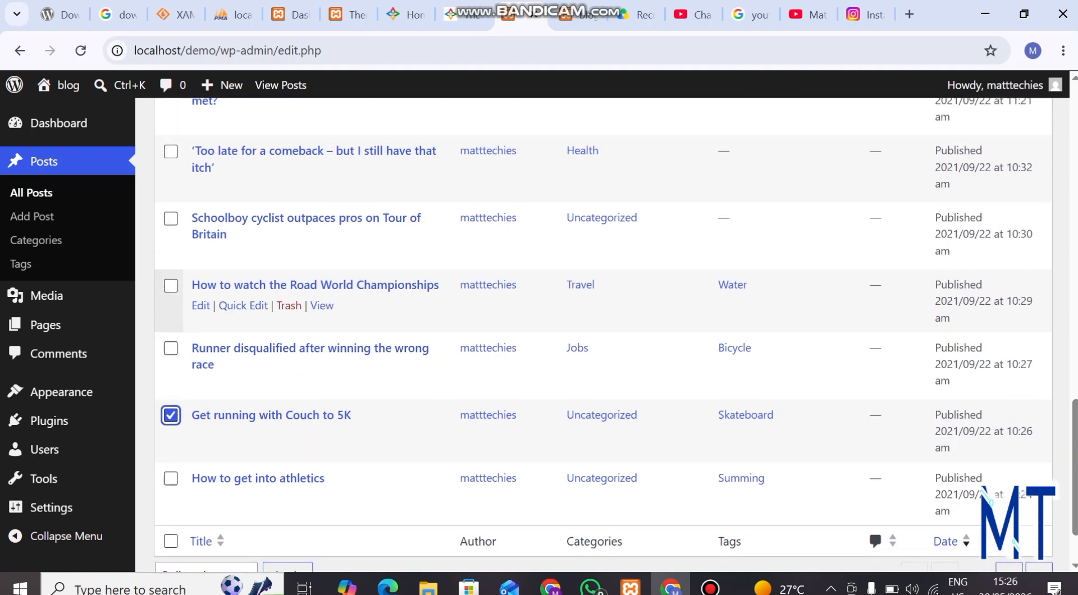
scroll(168, 303, "up", 1)
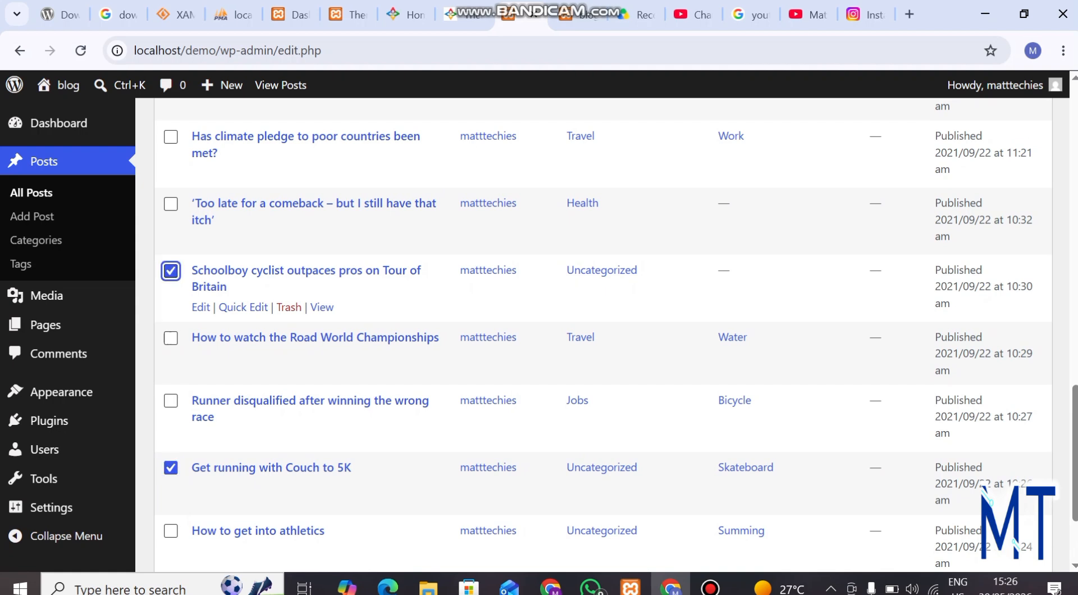
scroll(213, 225, "up", 1)
scroll(202, 242, "up", 1)
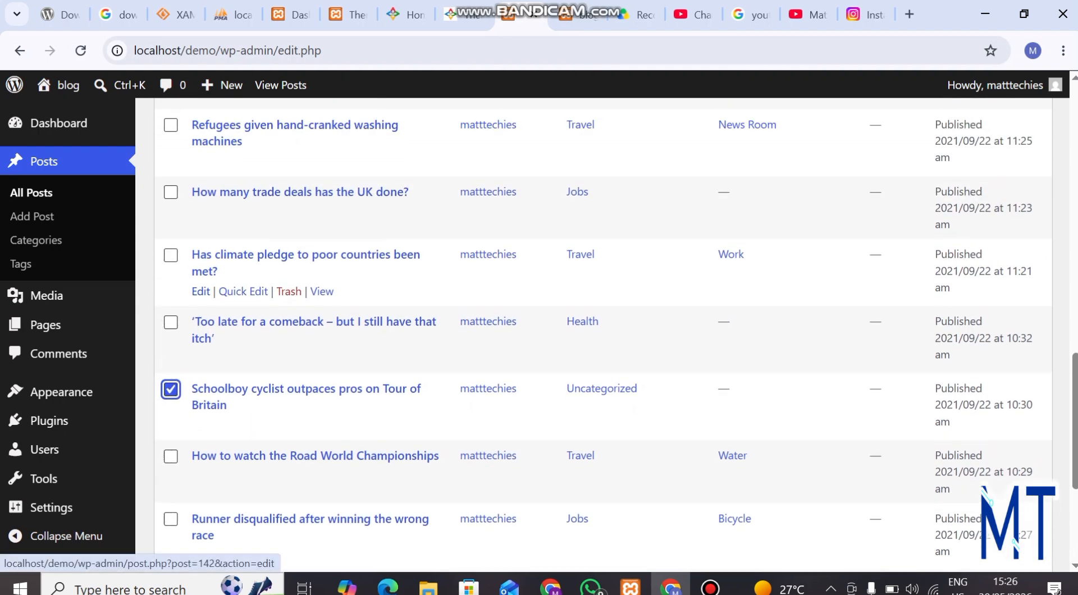
left_click(170, 323)
scroll(616, 336, "up", 2)
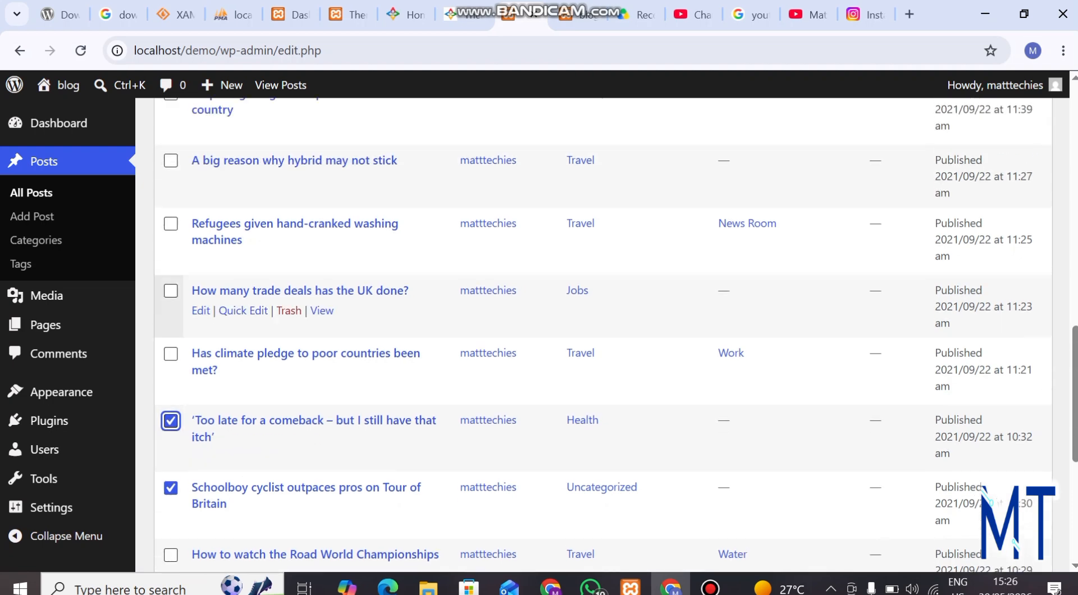
left_click(171, 291)
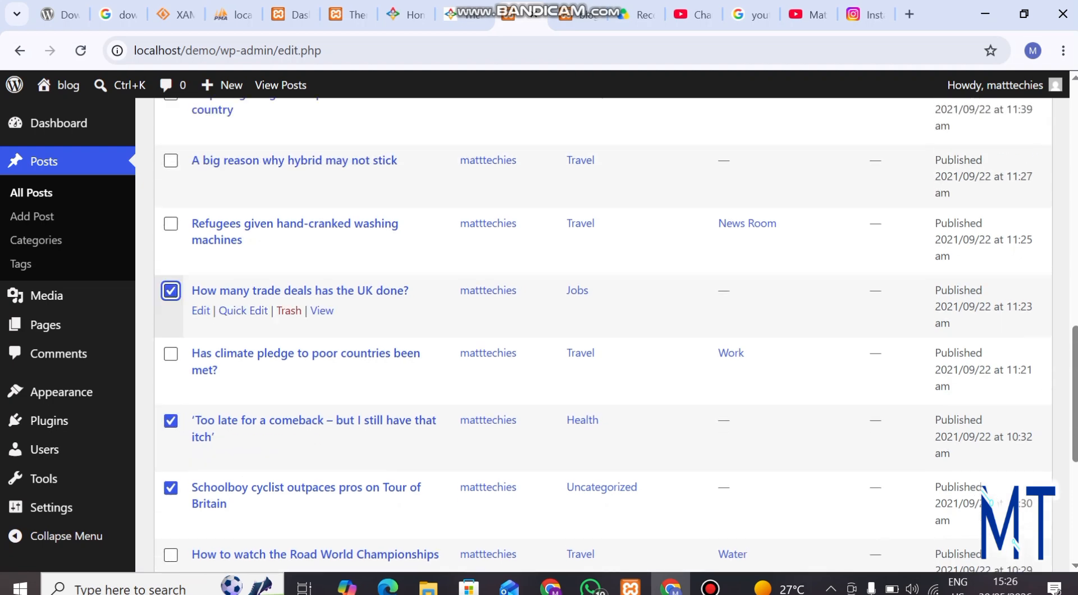
Add "What happened when Gen Xi grew up" and "How the future was predicted in 1921" to the selection, dismissing the Internet Download Manager pop-up
scroll(170, 291, "up", 2)
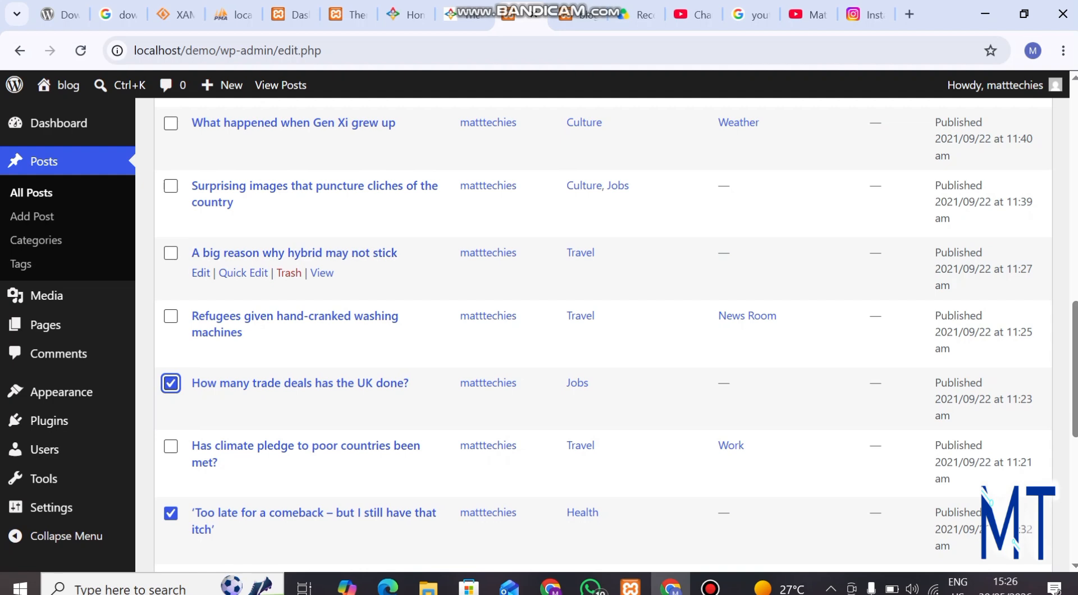
scroll(602, 335, "up", 1)
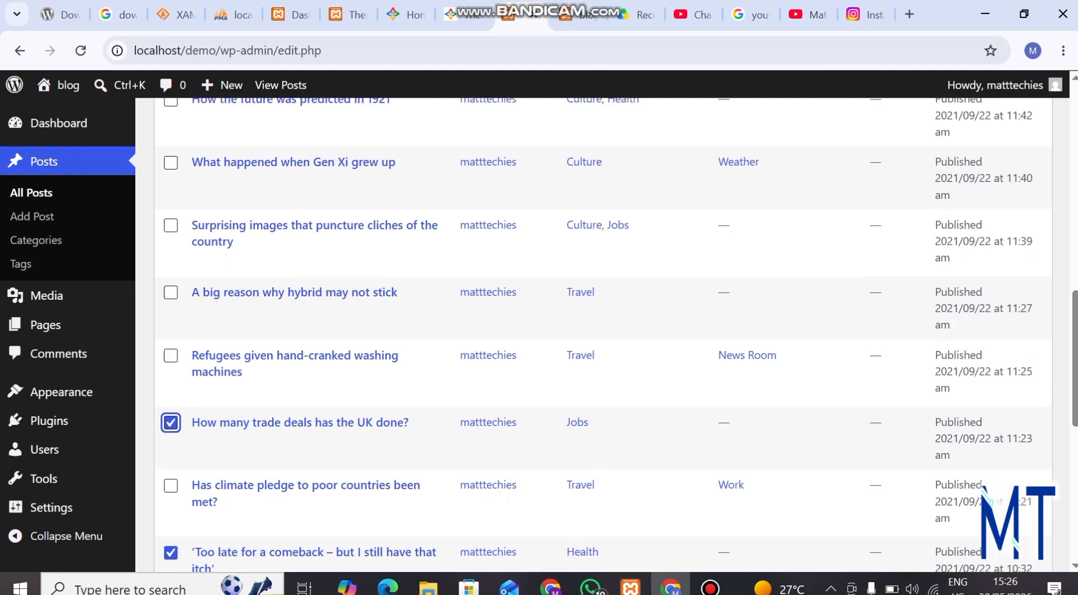
scroll(603, 247, "up", 3)
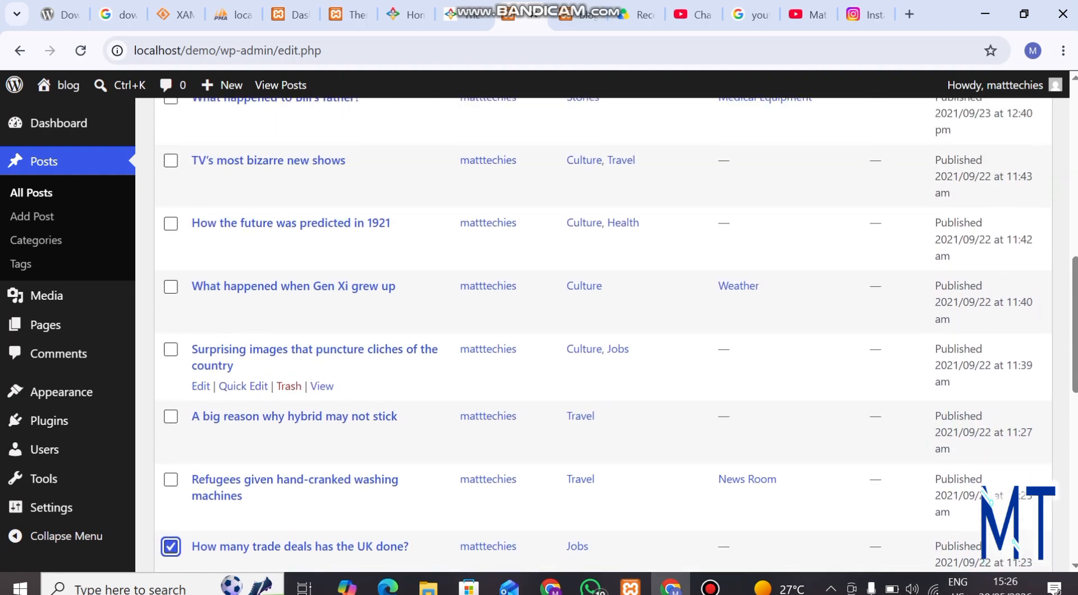
scroll(603, 247, "up", 1)
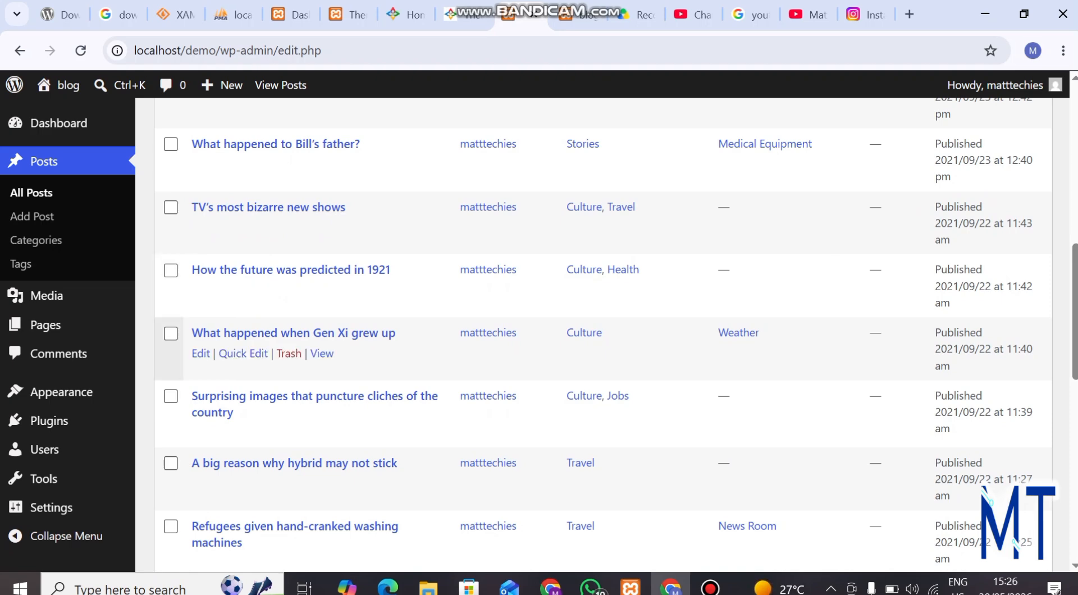
left_click(170, 333)
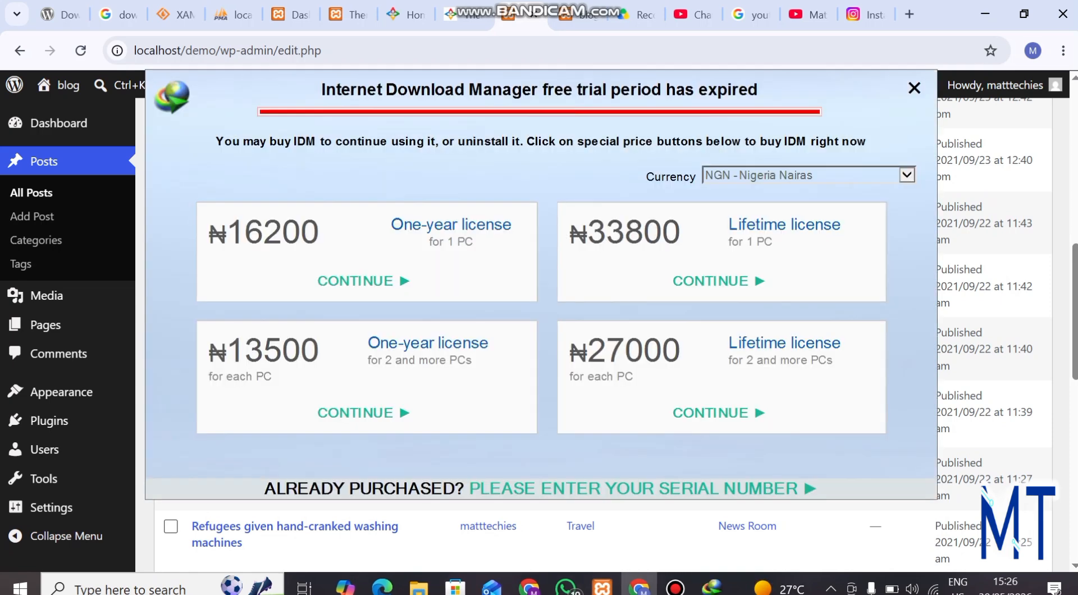
left_click(914, 89)
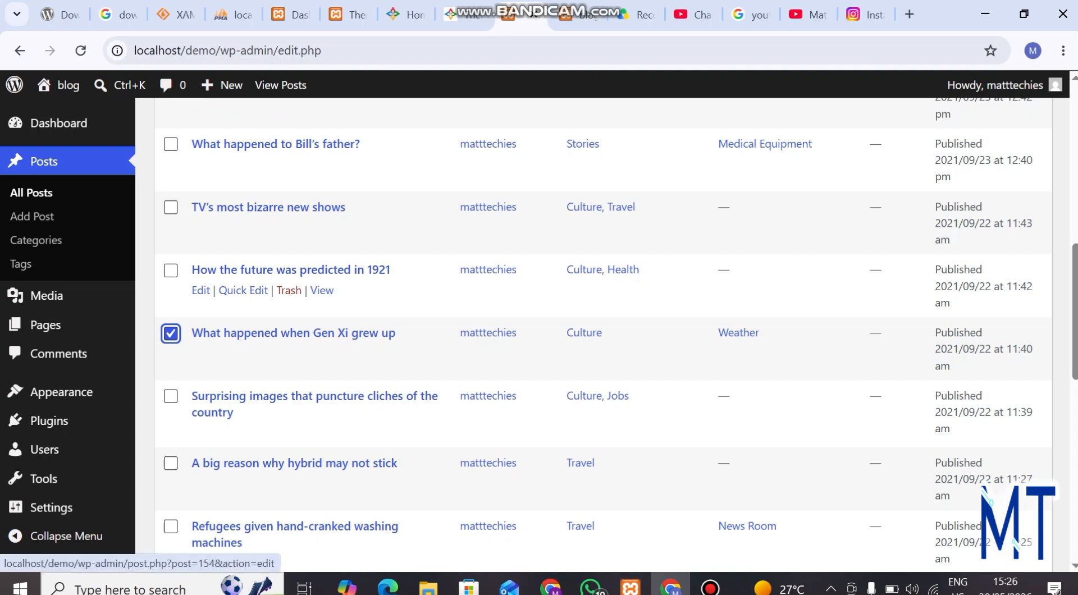
left_click(171, 271)
scroll(170, 271, "up", 4)
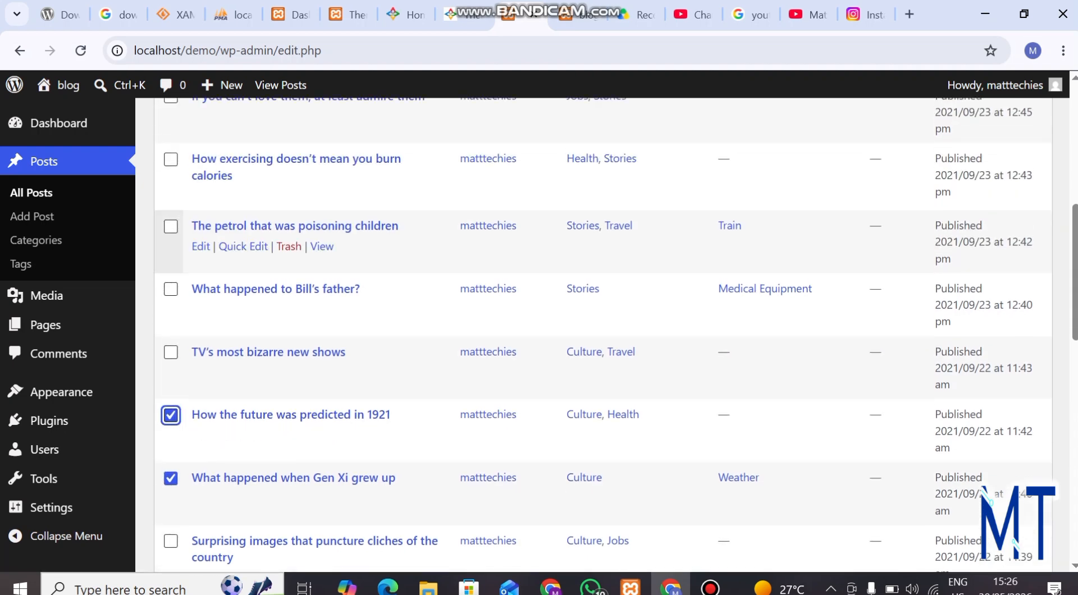
scroll(603, 334, "up", 3)
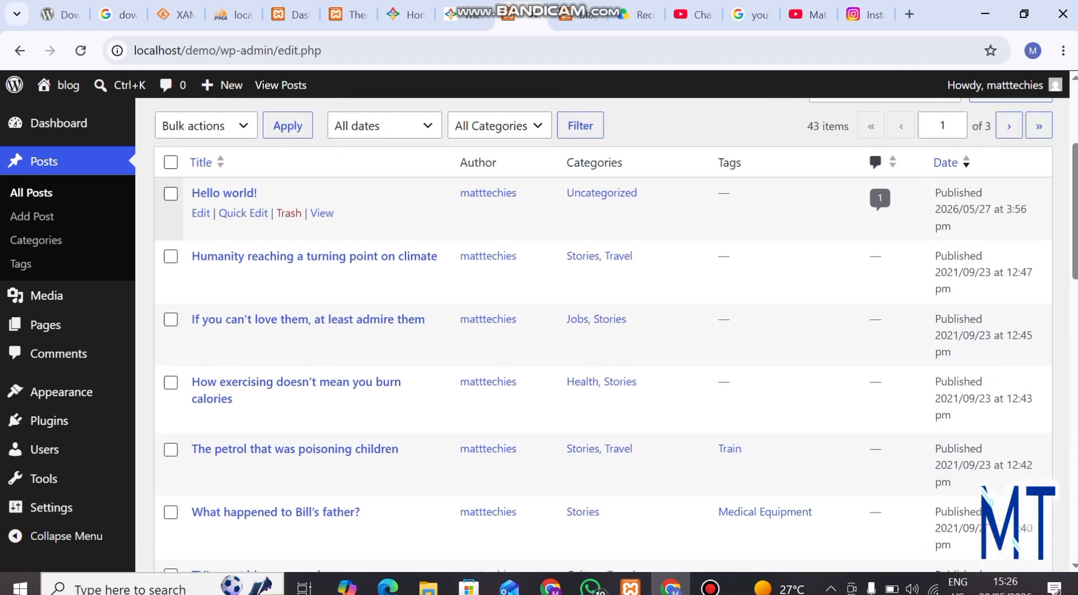
Select the posts "Hello world!", "If you can't love them, at least admire them", "The petrol that was poisoning children" and "What happened to Bill's father?"
left_click(171, 194)
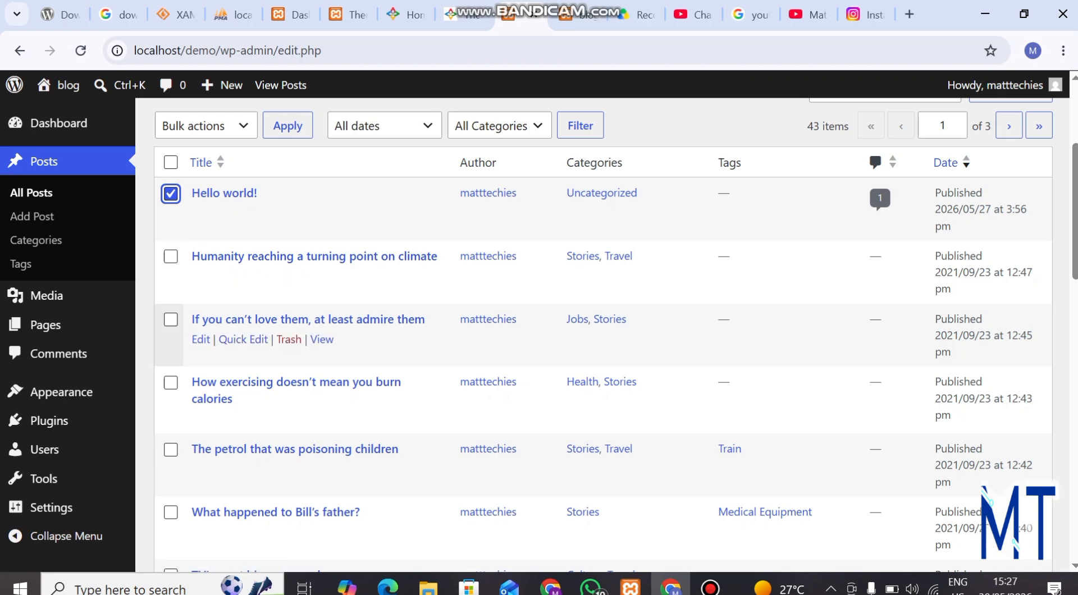
left_click(171, 320)
scroll(171, 506, "down", 2)
left_click(170, 551)
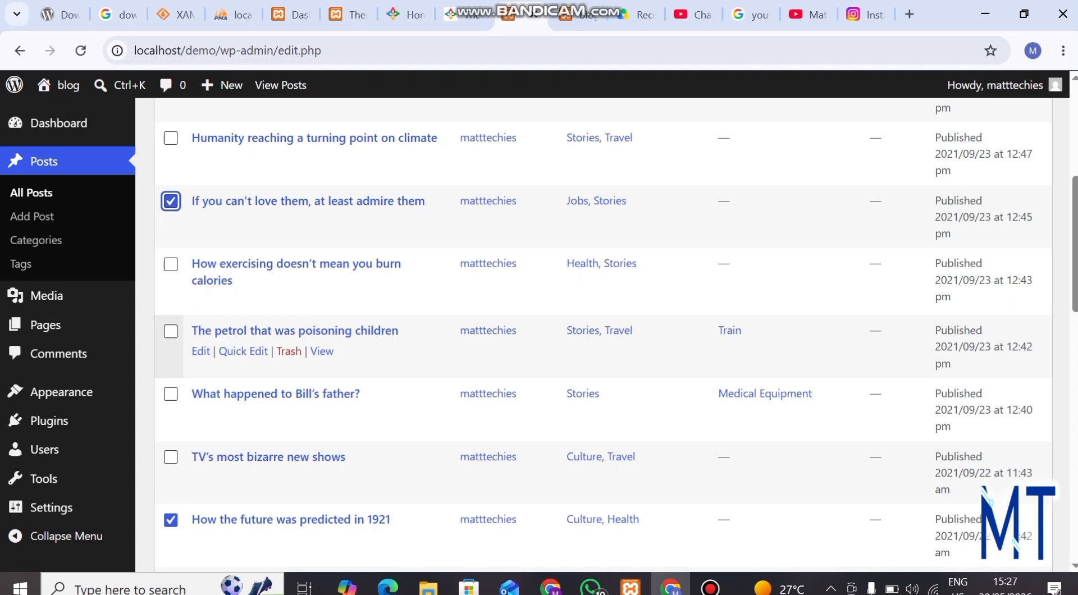
left_click(171, 330)
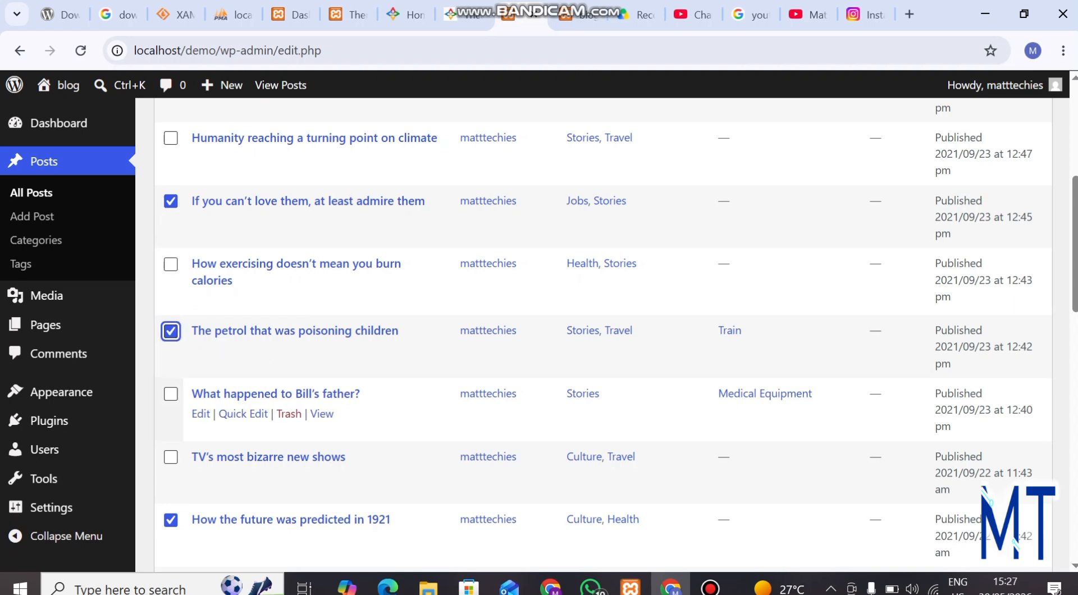
left_click(171, 393)
Move all the selected posts to the trash with a bulk action
scroll(170, 472, "down", 11)
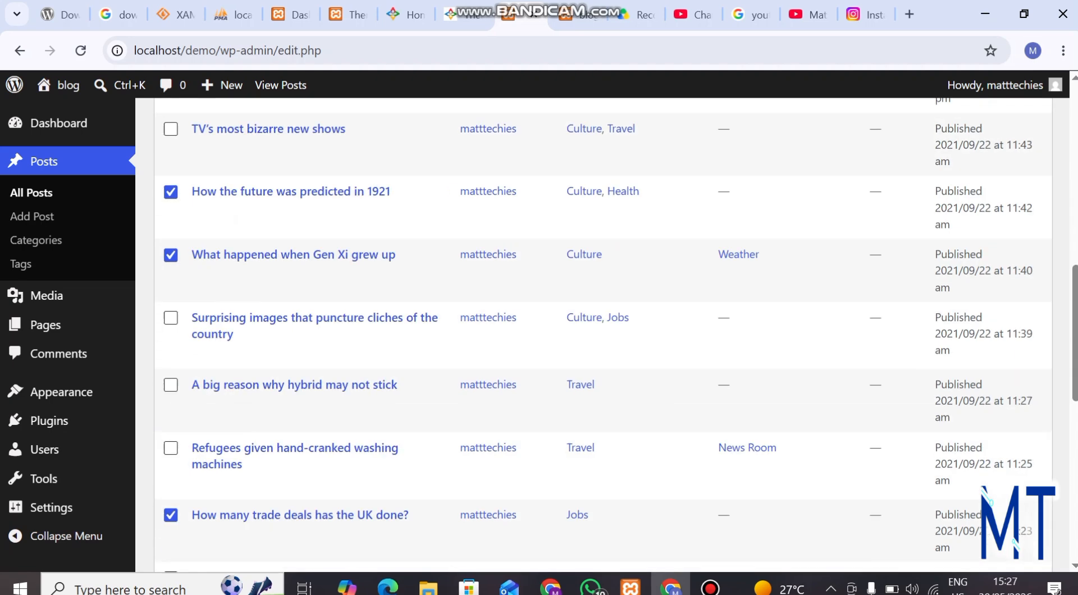
scroll(171, 472, "up", 15)
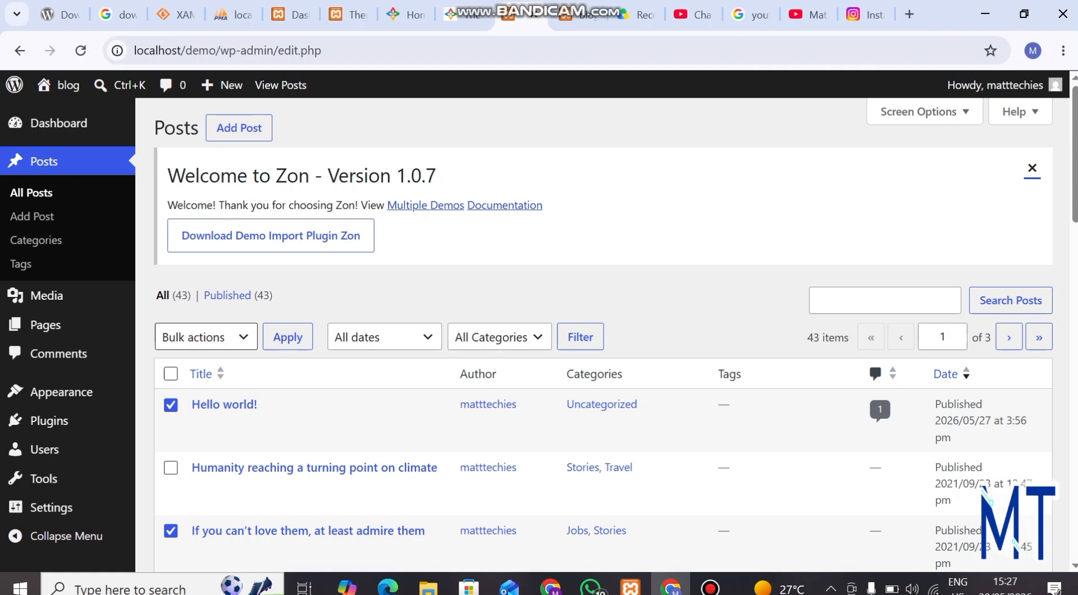
left_click(206, 337)
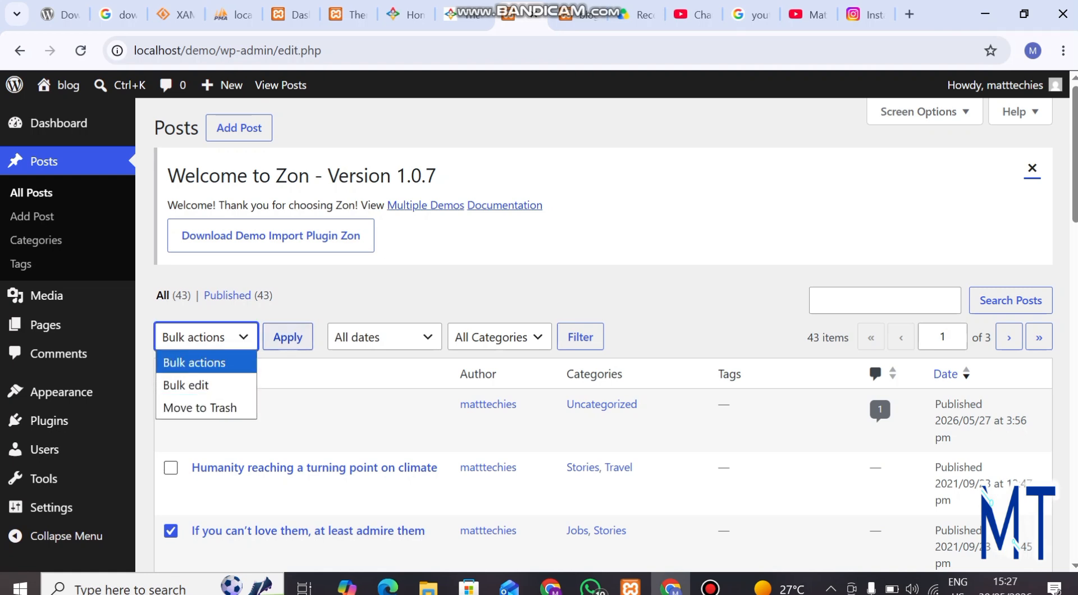
left_click(200, 408)
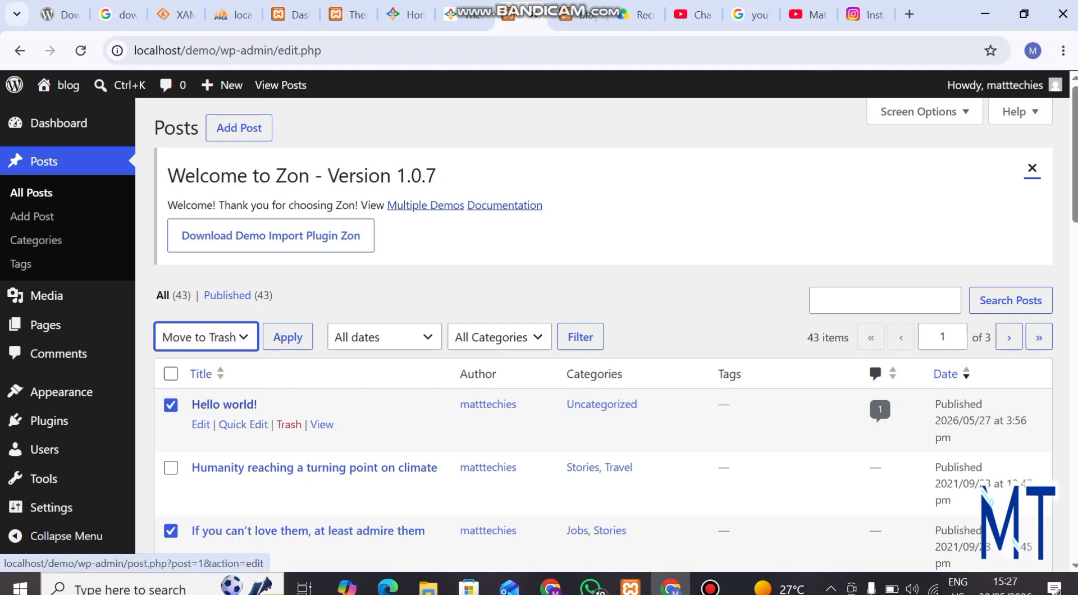
left_click(287, 337)
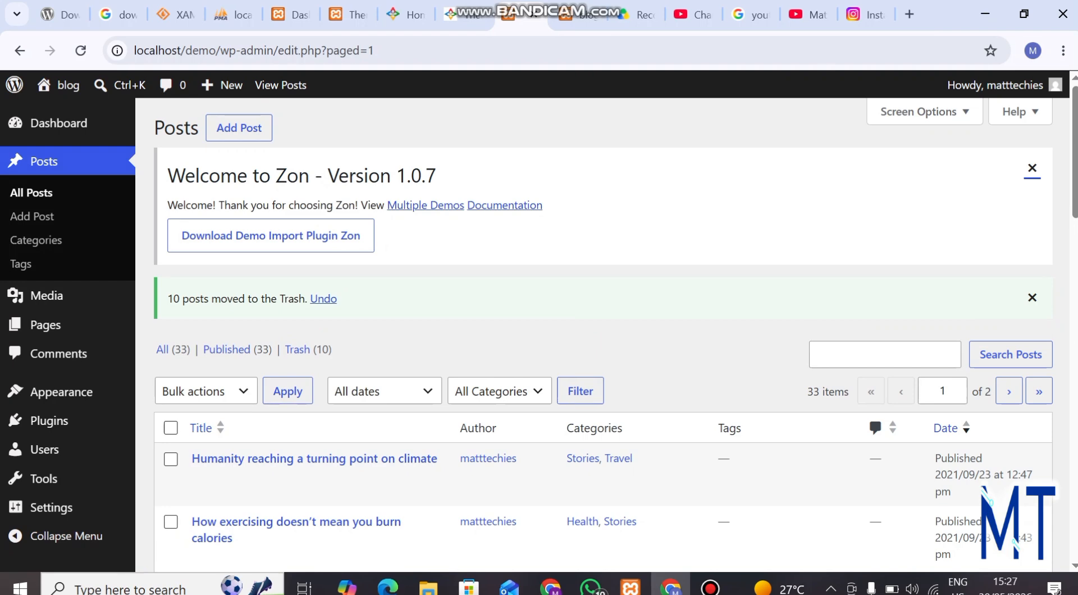
Start a new post and dismiss the editor's welcome guide
scroll(314, 371, "down", 15)
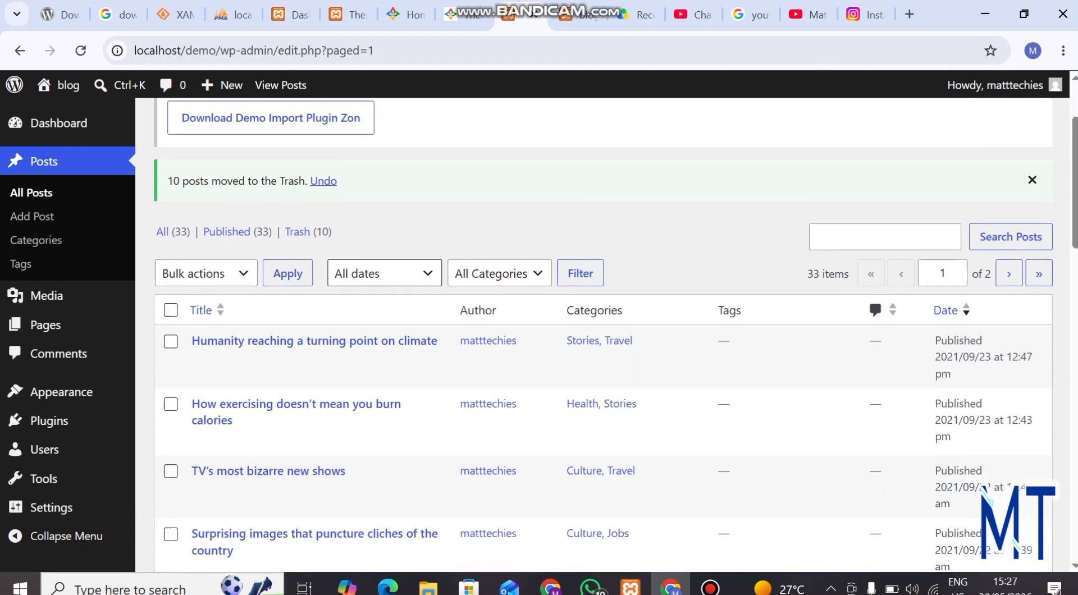
scroll(315, 370, "down", 10)
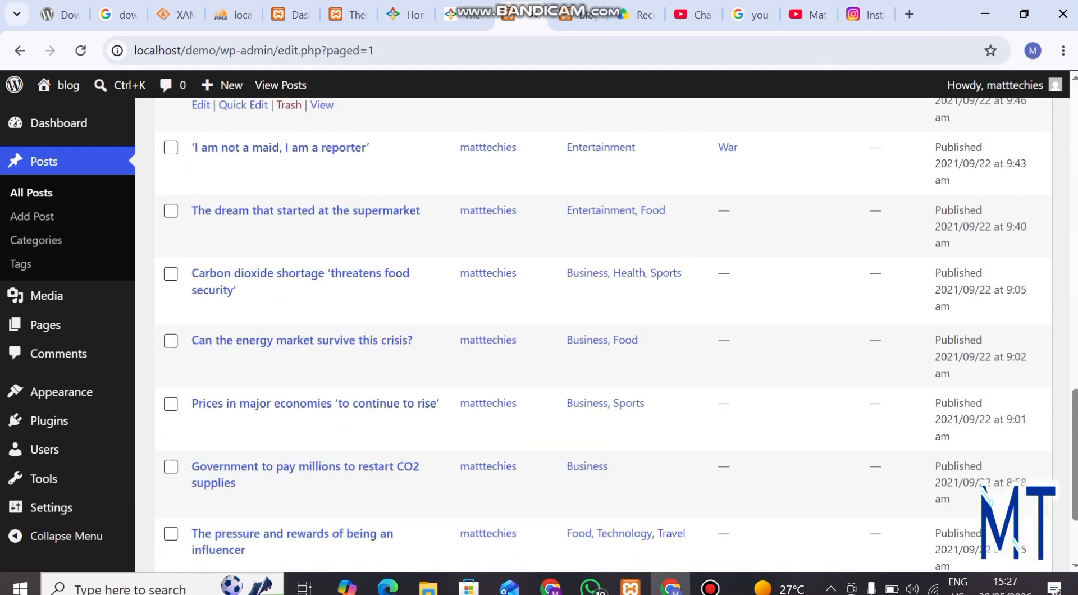
scroll(314, 370, "up", 20)
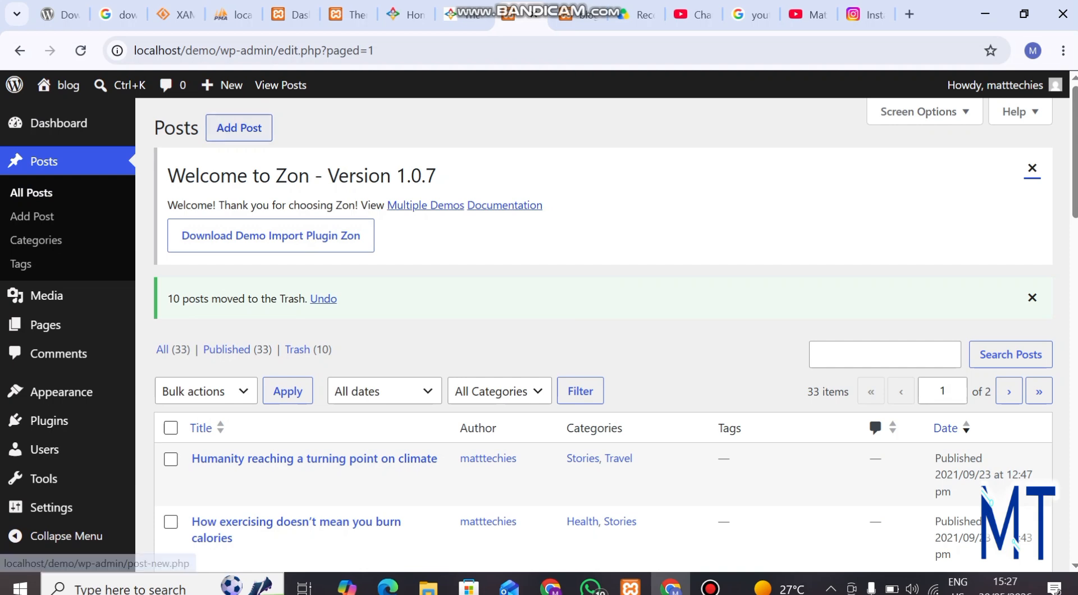
left_click(239, 127)
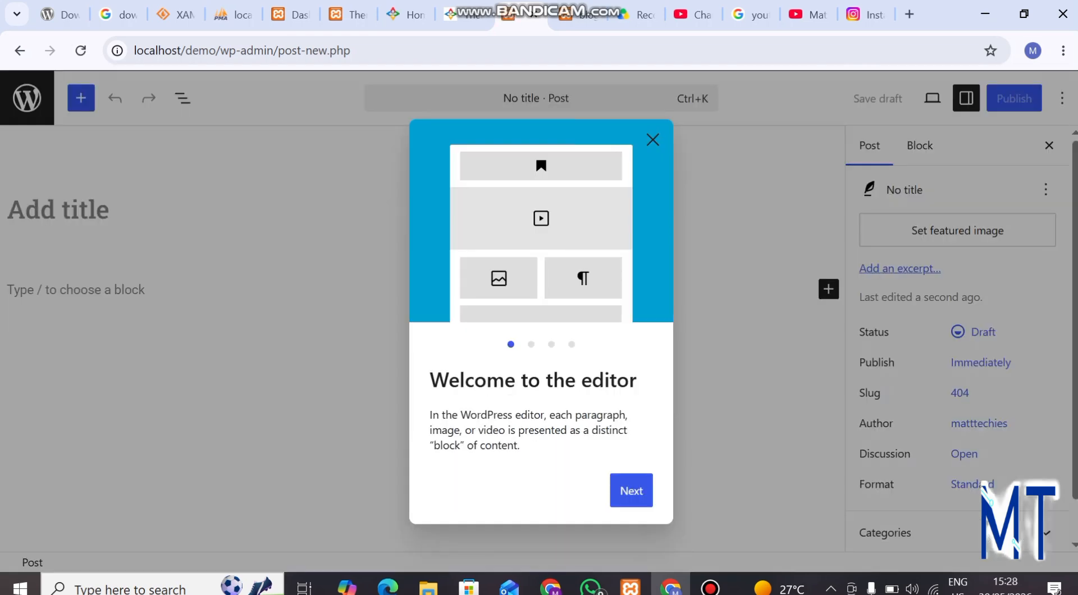
left_click(652, 139)
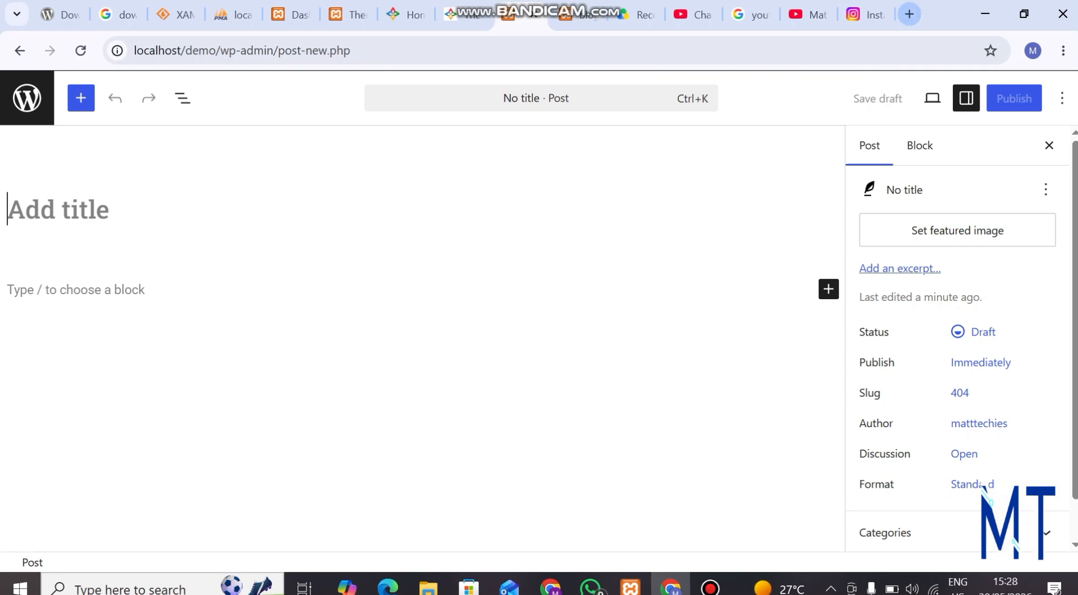
Search the web for "yabaleftonline blog" in a new browser tab and open the YabaLeftOnline site from the results
left_click(909, 14)
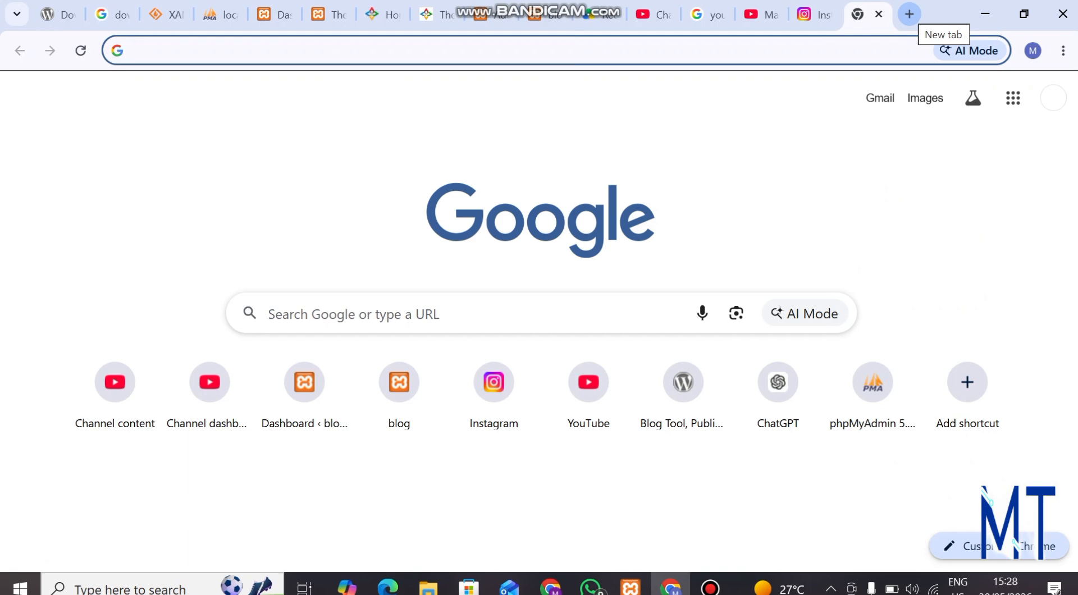
type("yab")
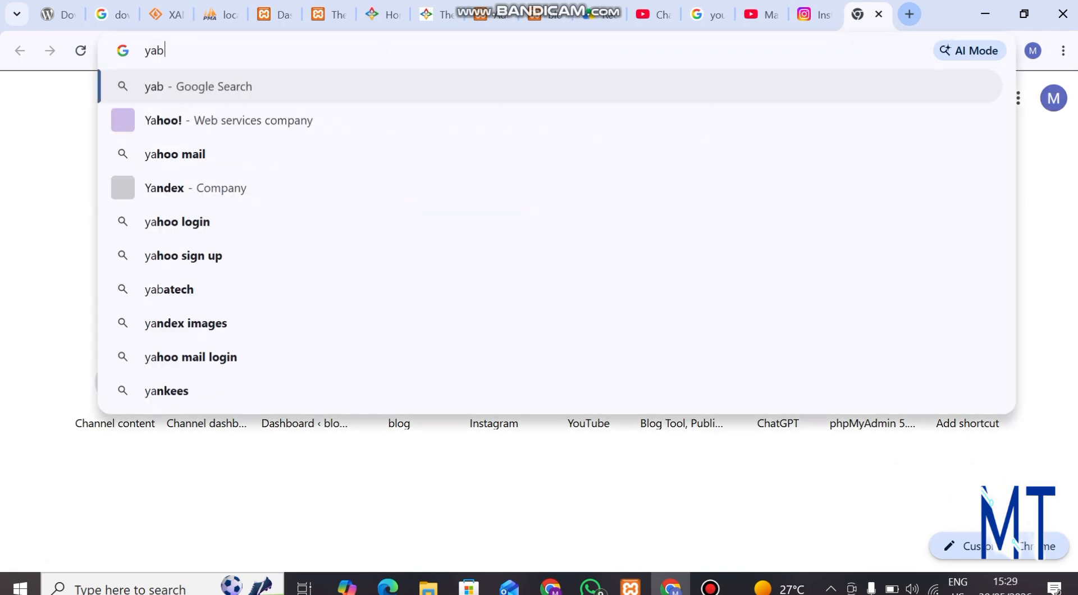
type("aleft")
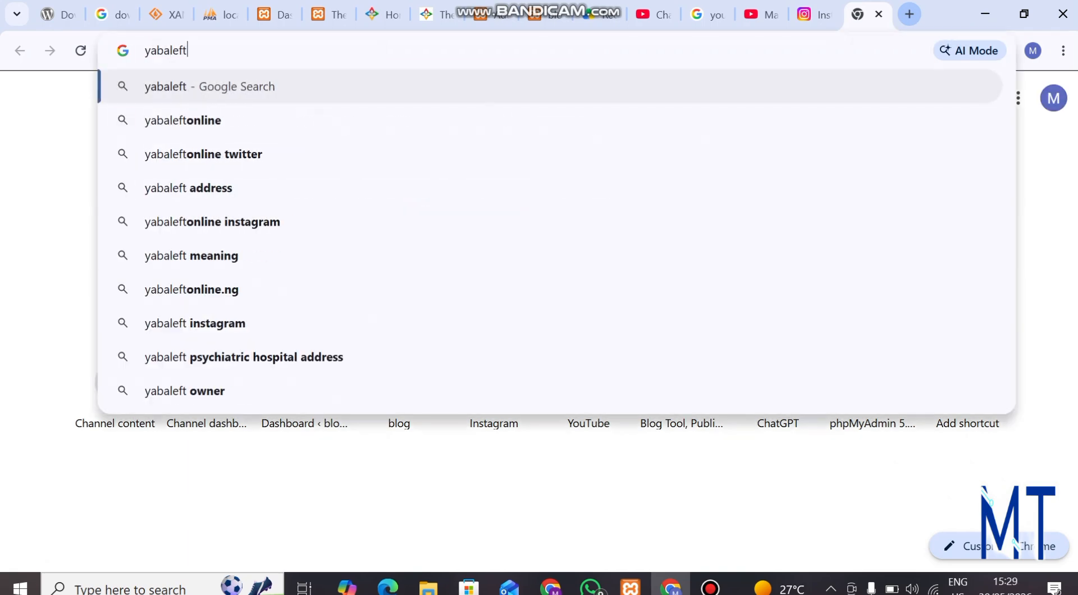
type("onlin")
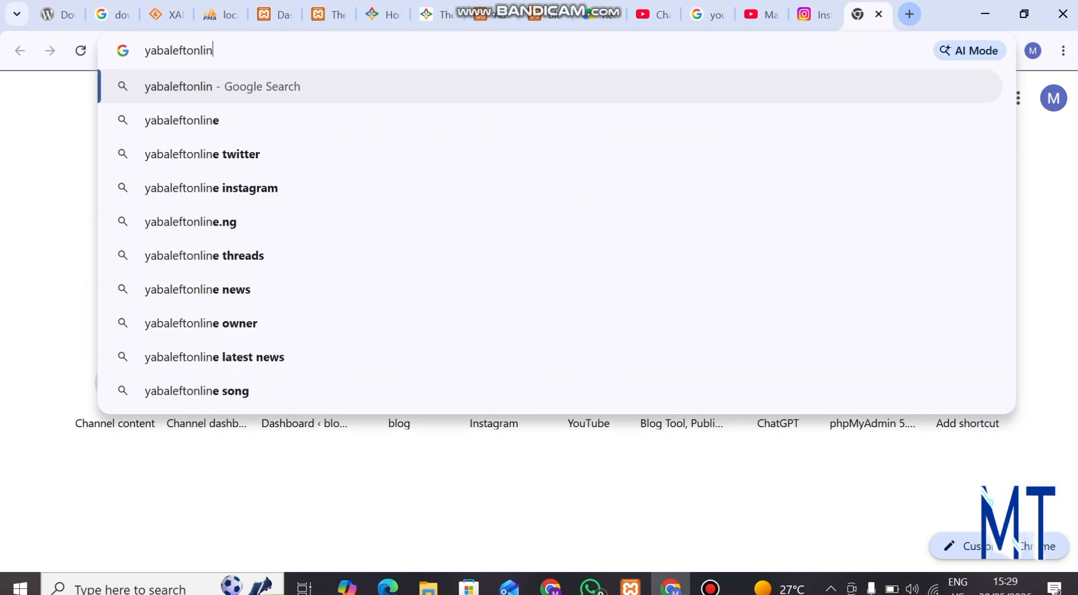
type("e blog")
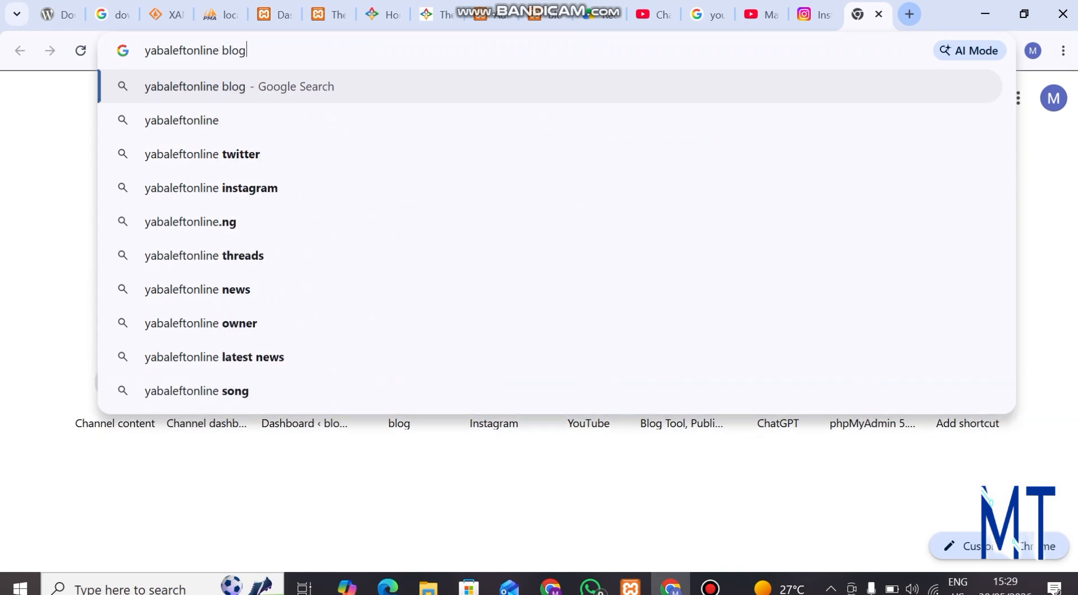
key("Return")
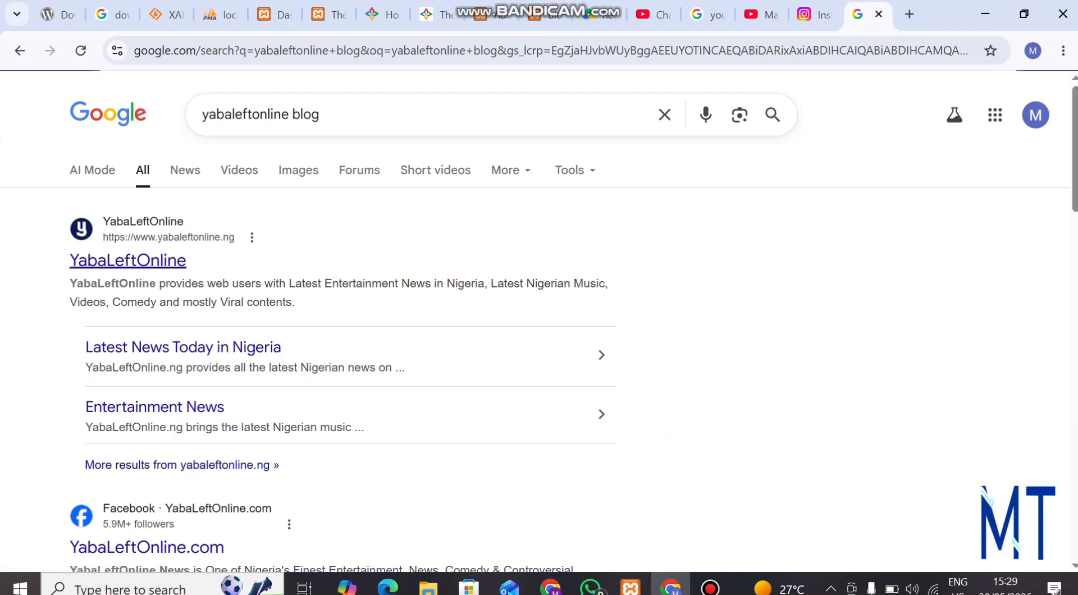
left_click(128, 261)
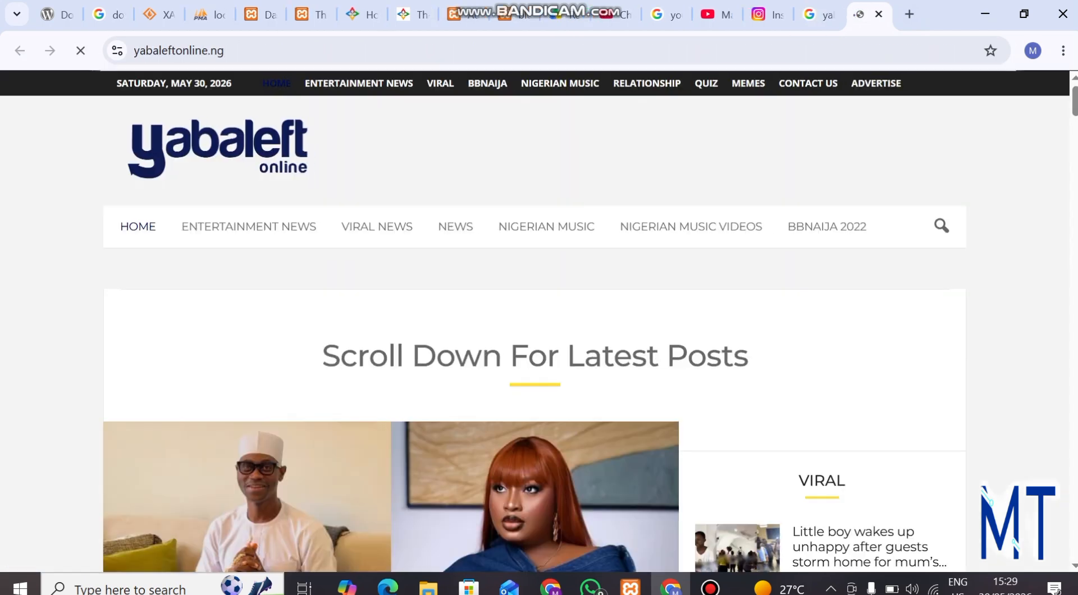
Examine the homepage's latest posts and its BBNaija Updates and Viral sections for a story to use
scroll(534, 320, "down", 6)
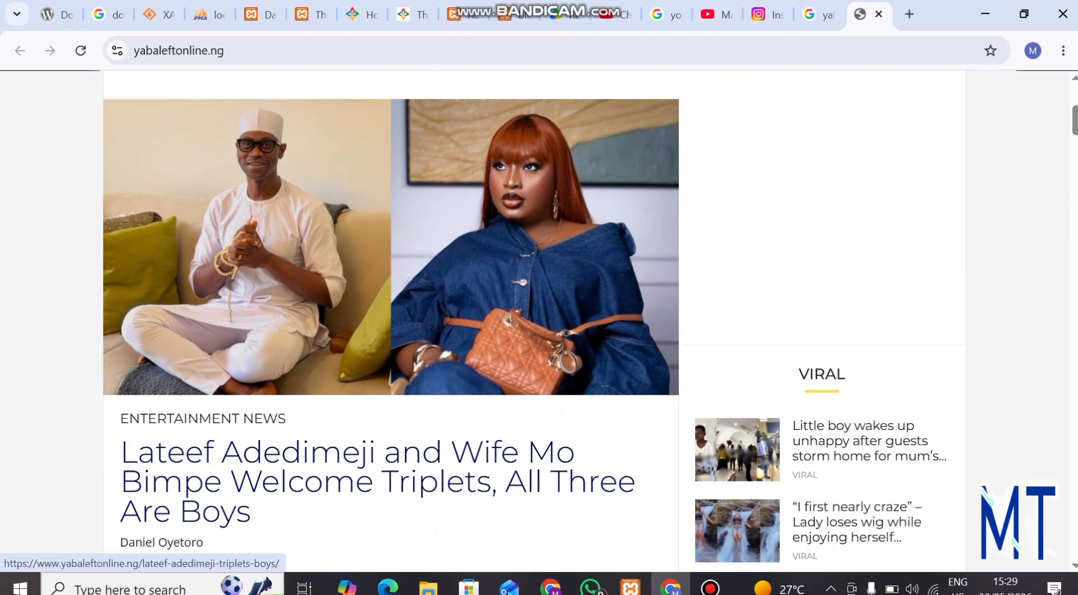
scroll(534, 320, "down", 6)
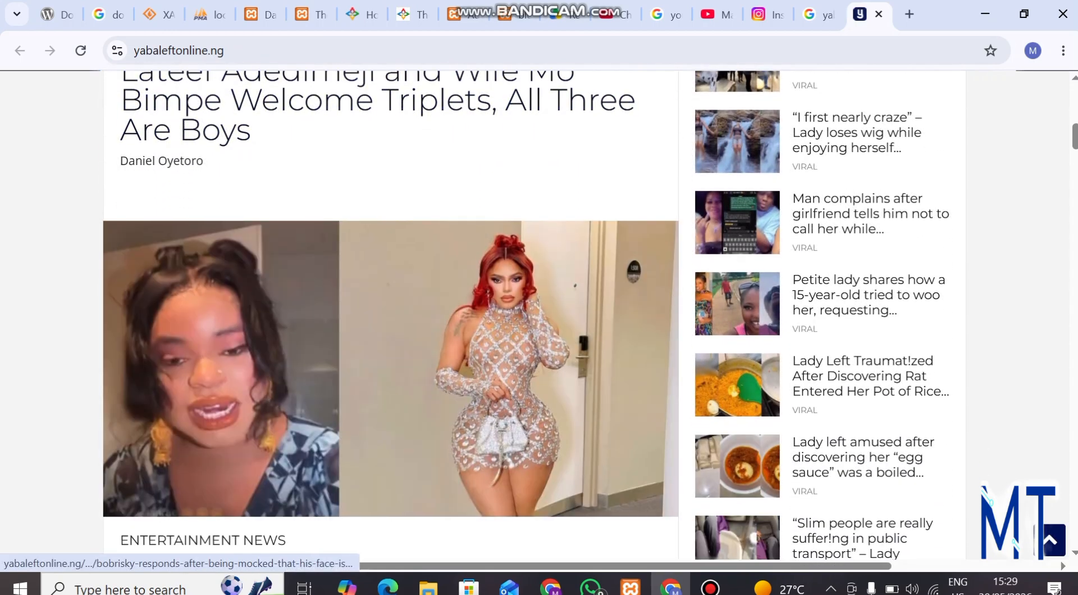
scroll(483, 359, "down", 4)
scroll(483, 359, "down", 7)
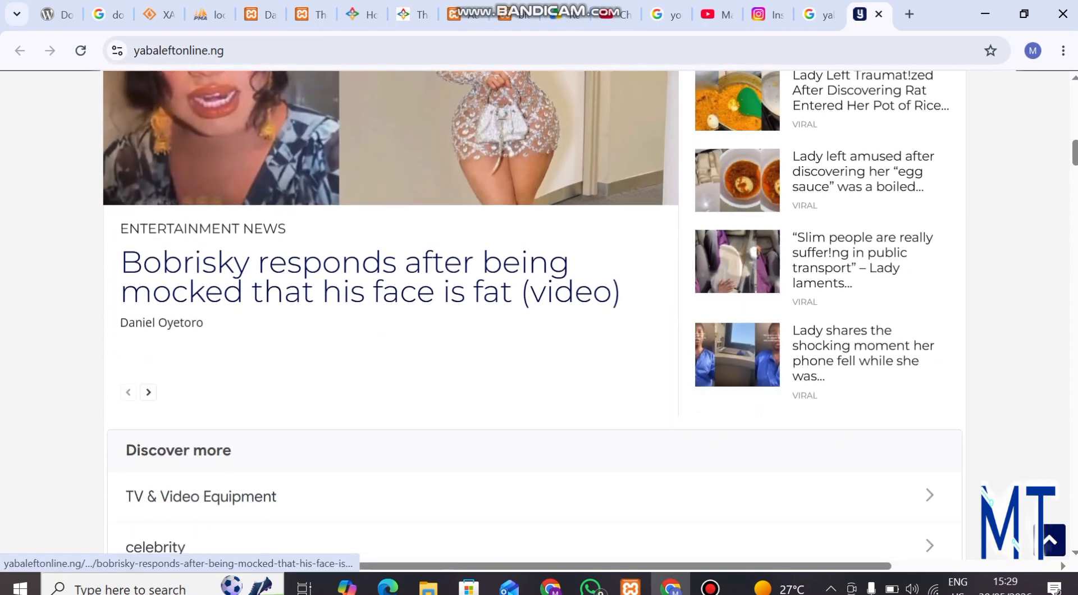
scroll(483, 359, "up", 20)
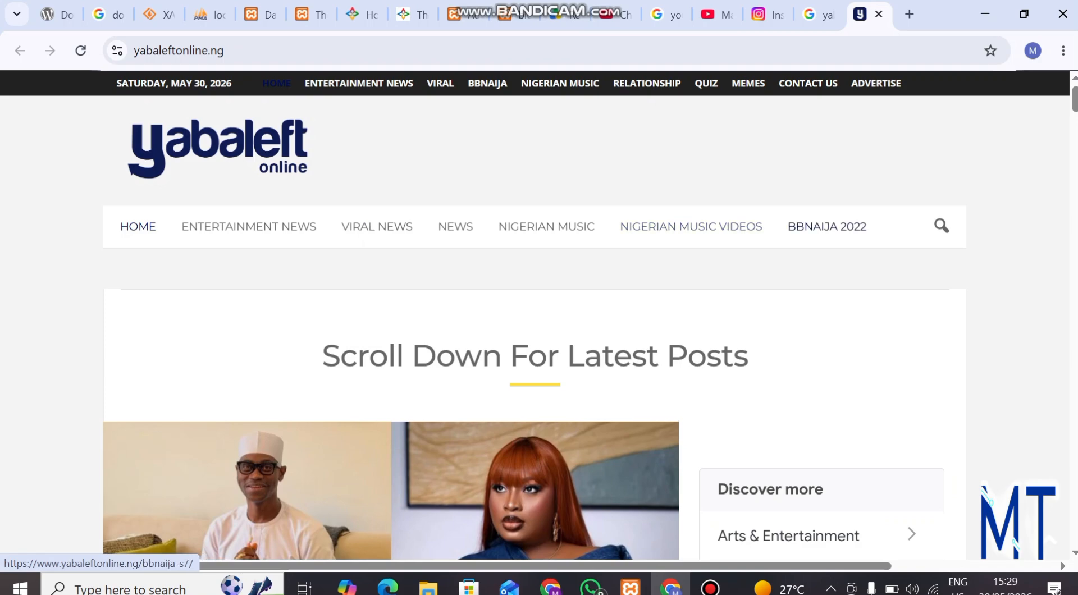
scroll(827, 226, "down", 20)
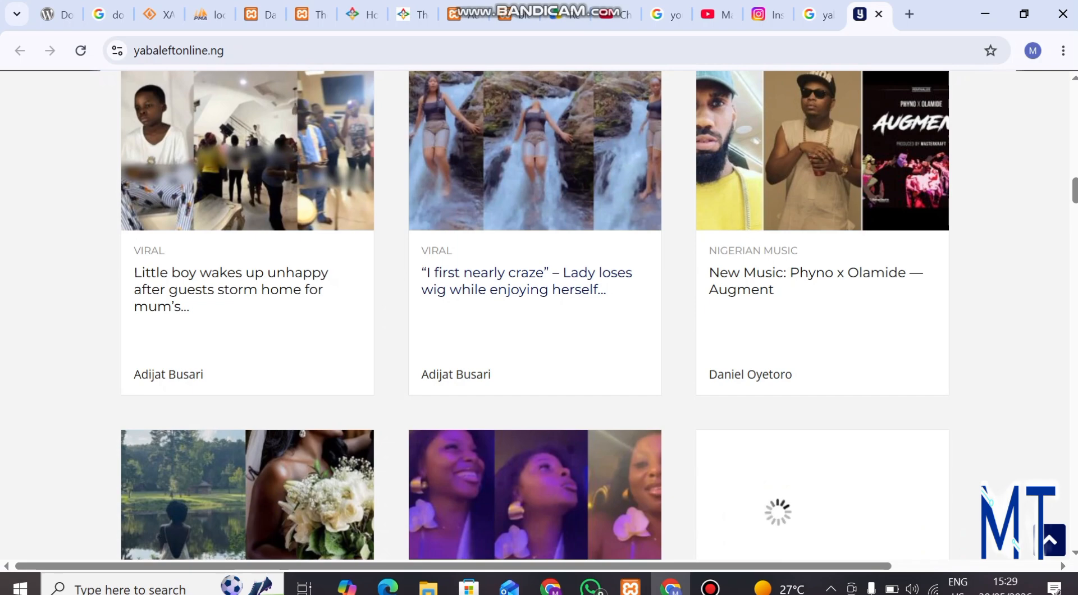
scroll(533, 314, "down", 10)
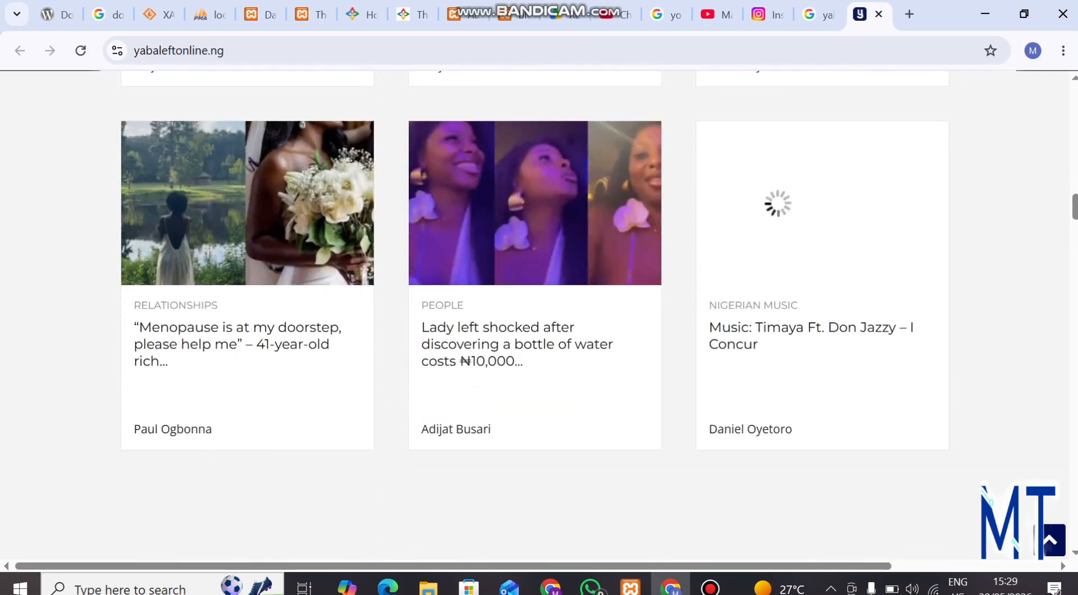
scroll(533, 365, "down", 3)
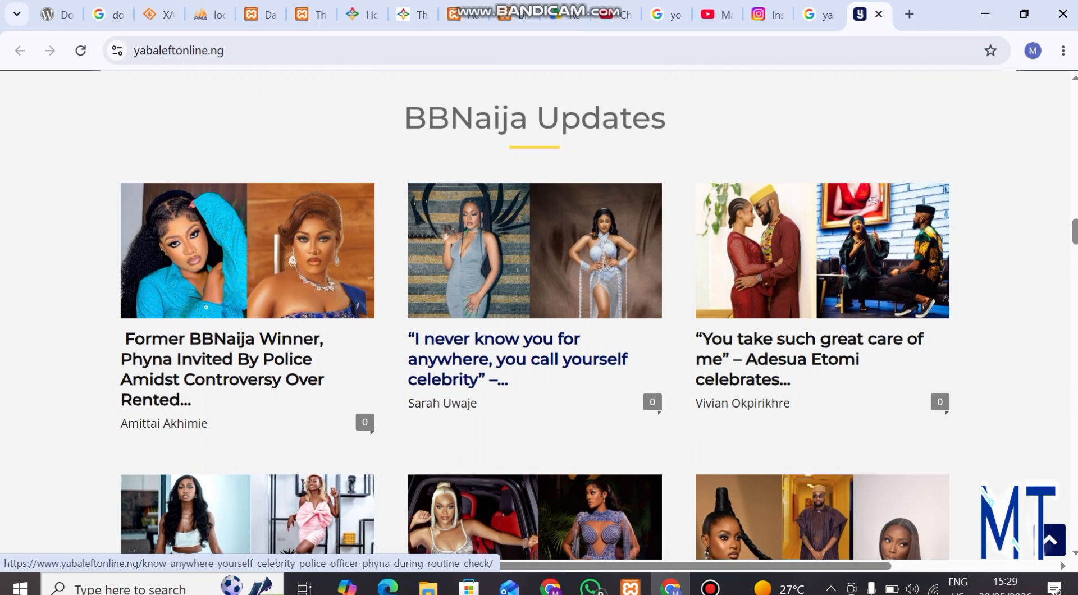
scroll(444, 351, "down", 1)
scroll(444, 351, "down", 1)
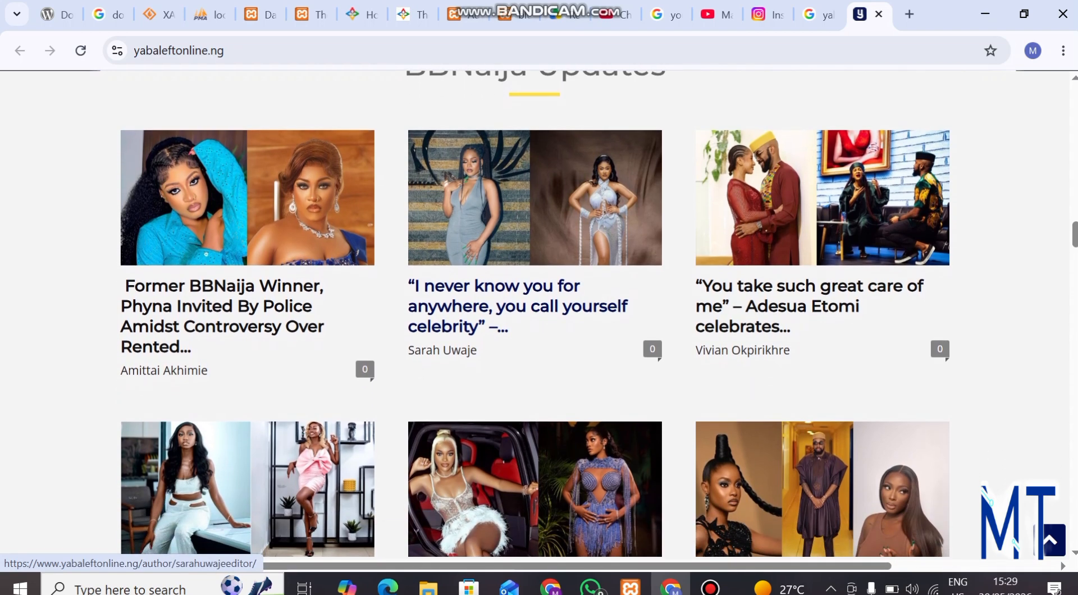
scroll(444, 351, "down", 3)
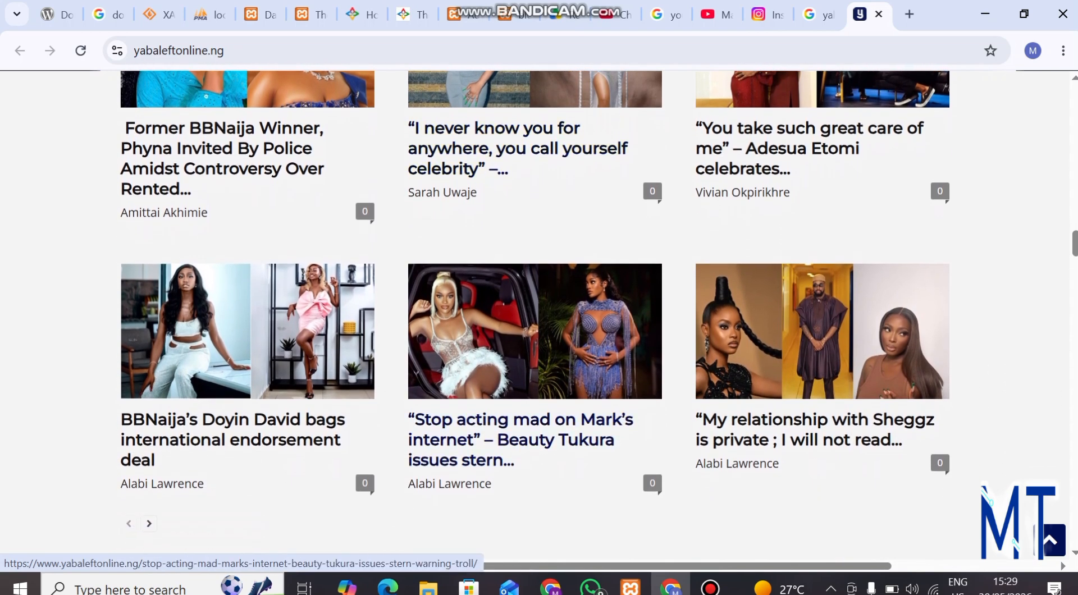
scroll(444, 351, "down", 2)
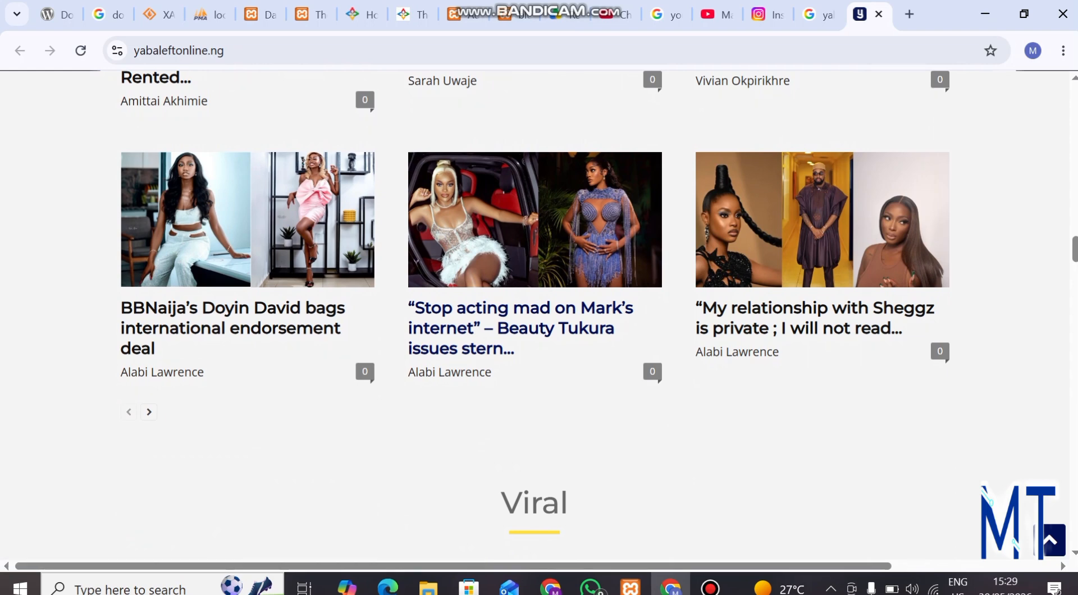
scroll(819, 336, "down", 6)
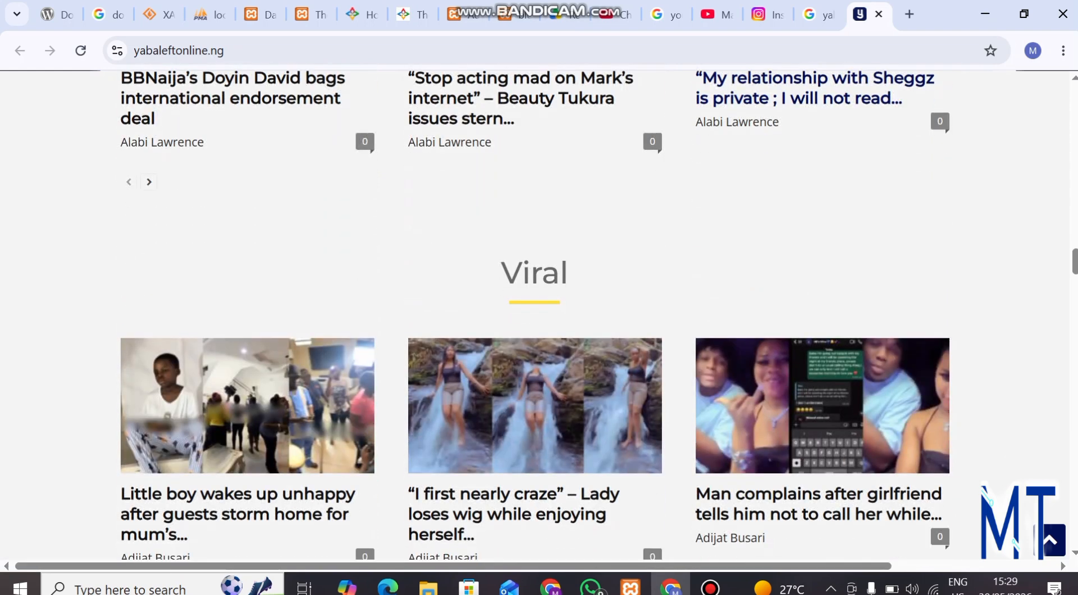
scroll(522, 404, "down", 5)
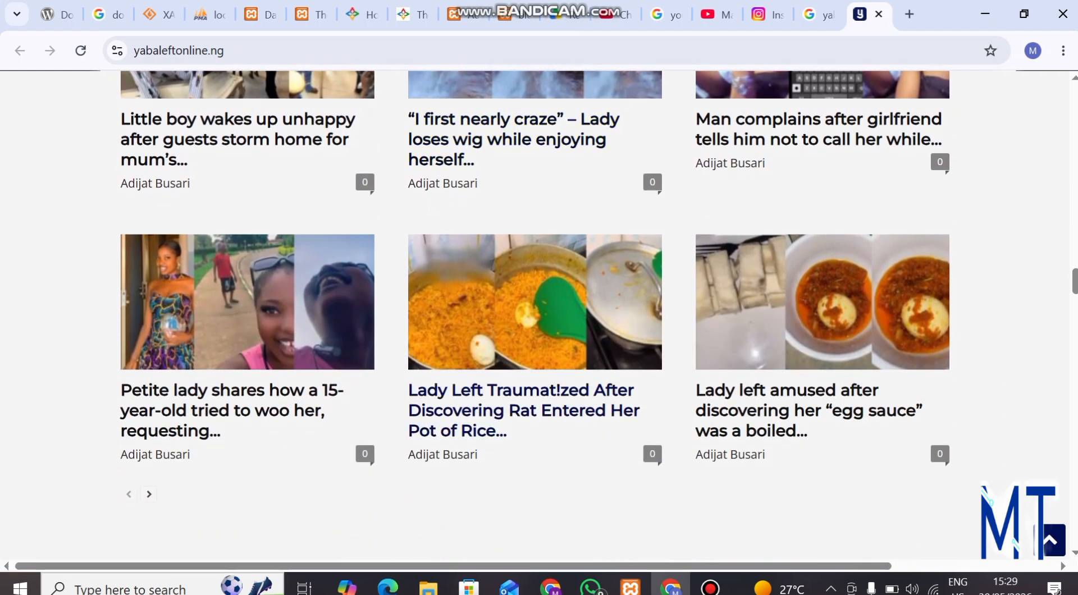
scroll(522, 404, "down", 1)
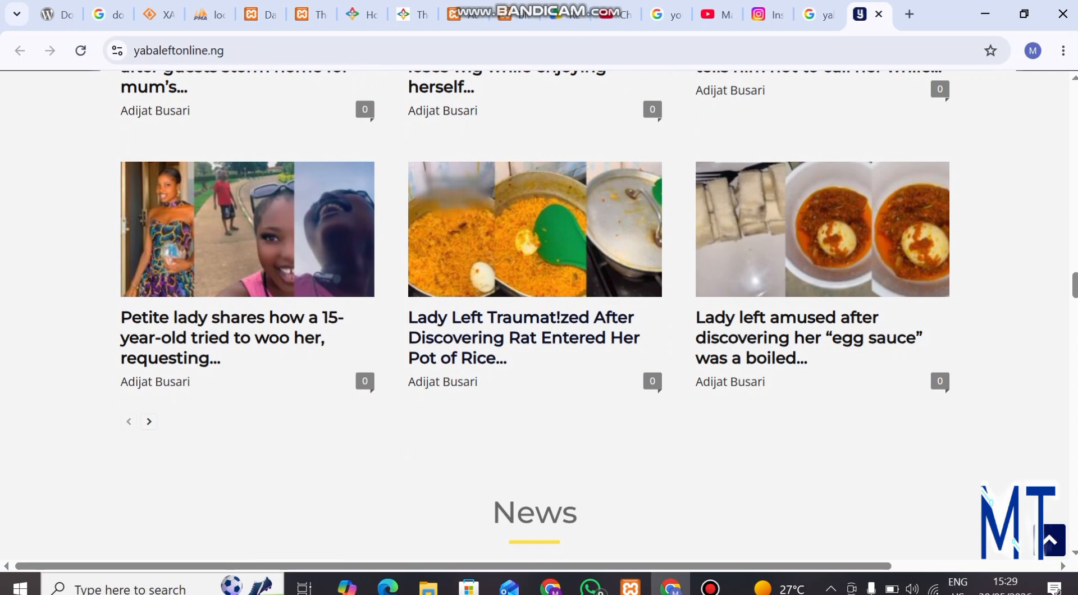
Show the next set of Viral stories and open the one about an elderly woman falling behind a couple at their wedding
left_click(149, 421)
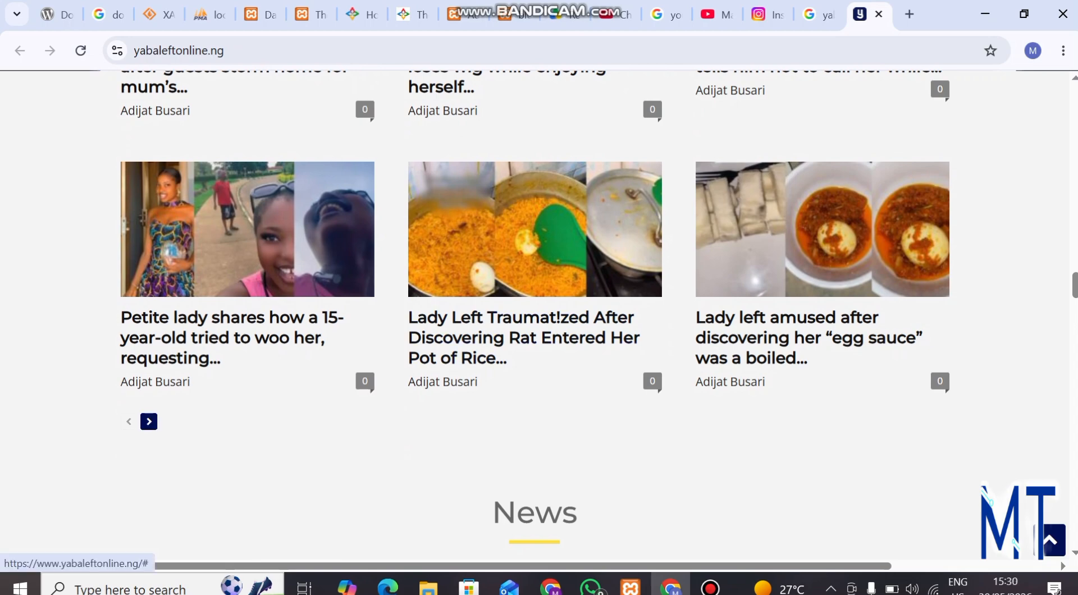
scroll(534, 308, "down", 6)
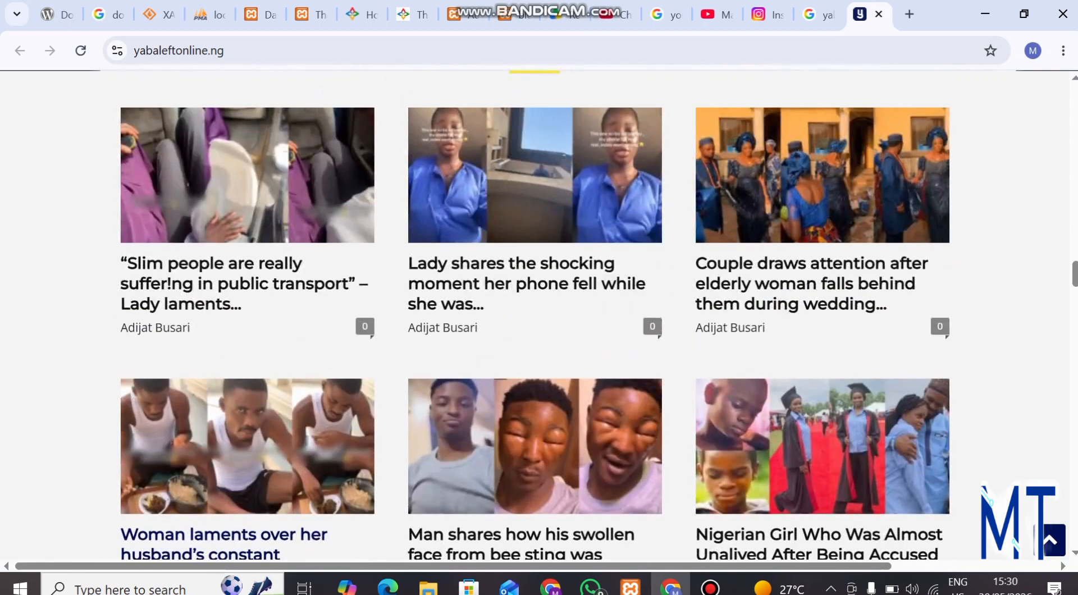
scroll(247, 337, "up", 2)
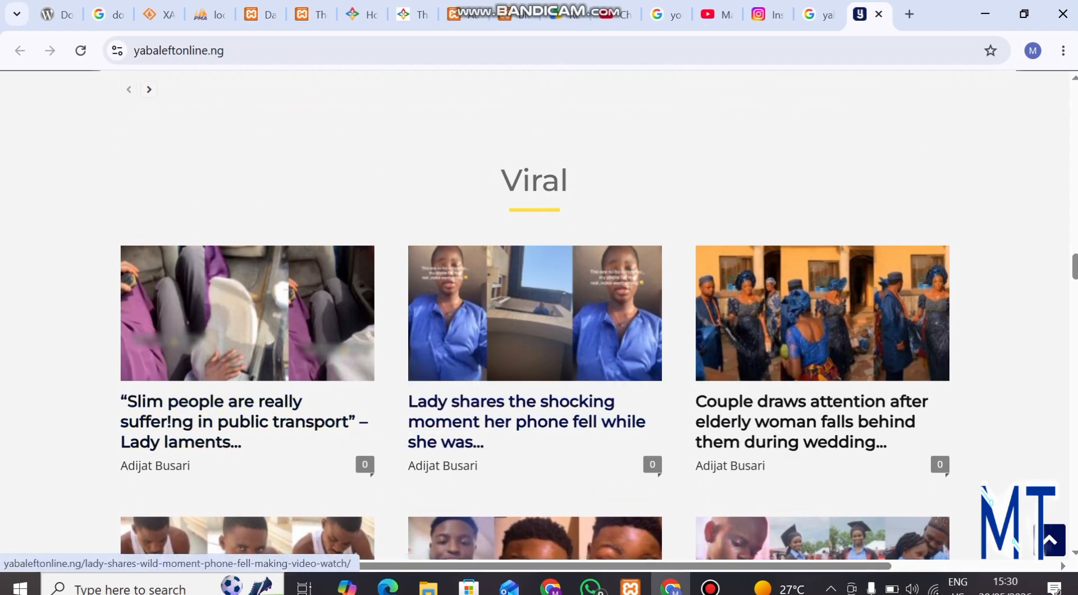
scroll(730, 314, "down", 2)
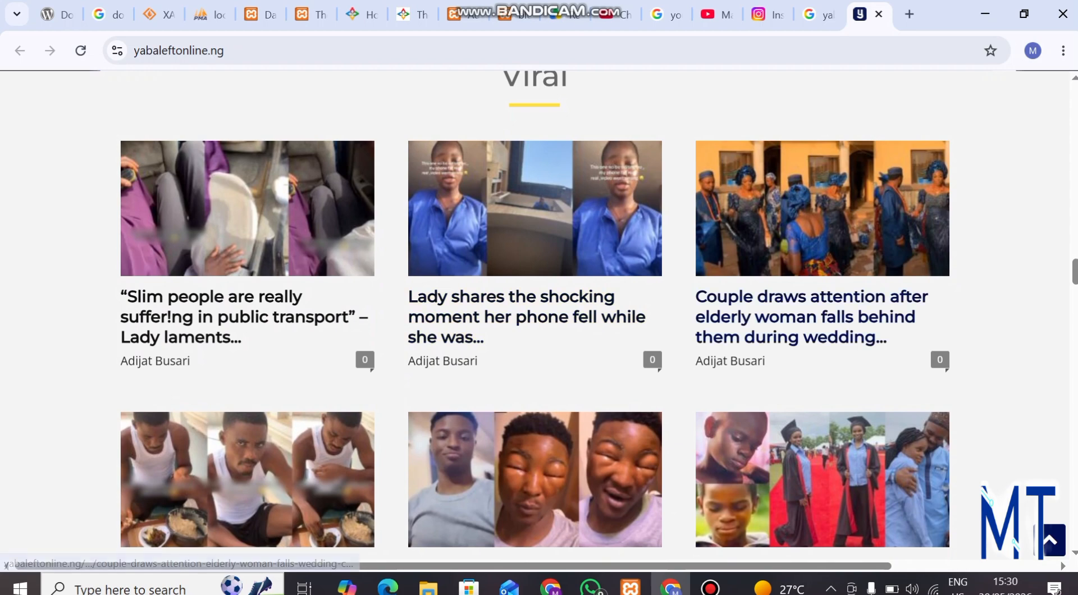
left_click(786, 317)
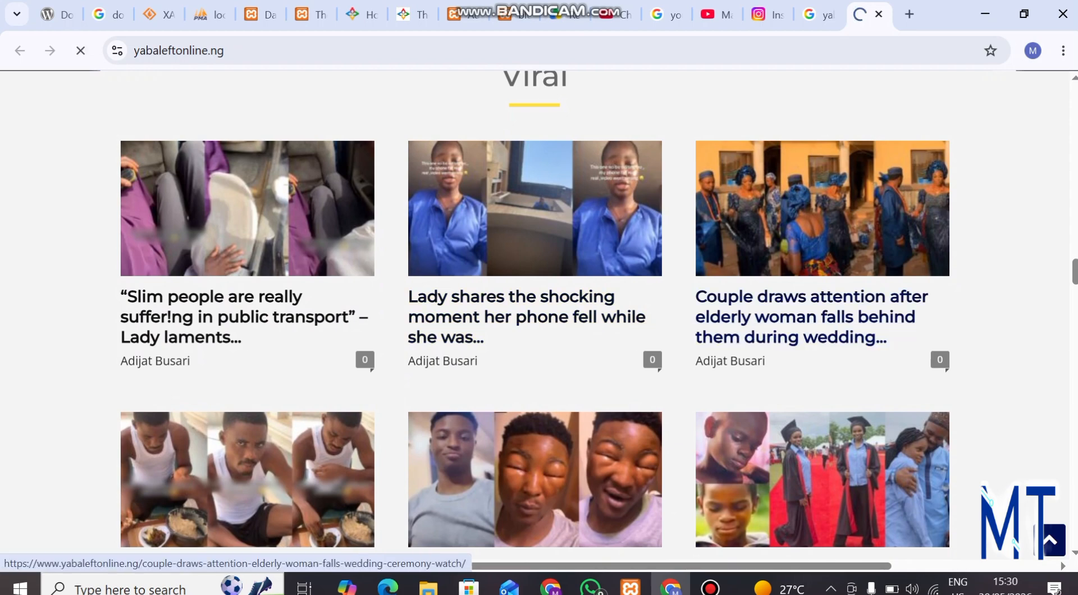
Save the article's lead image to the Downloads folder as a JPEG named post1
scroll(786, 317, "down", 6)
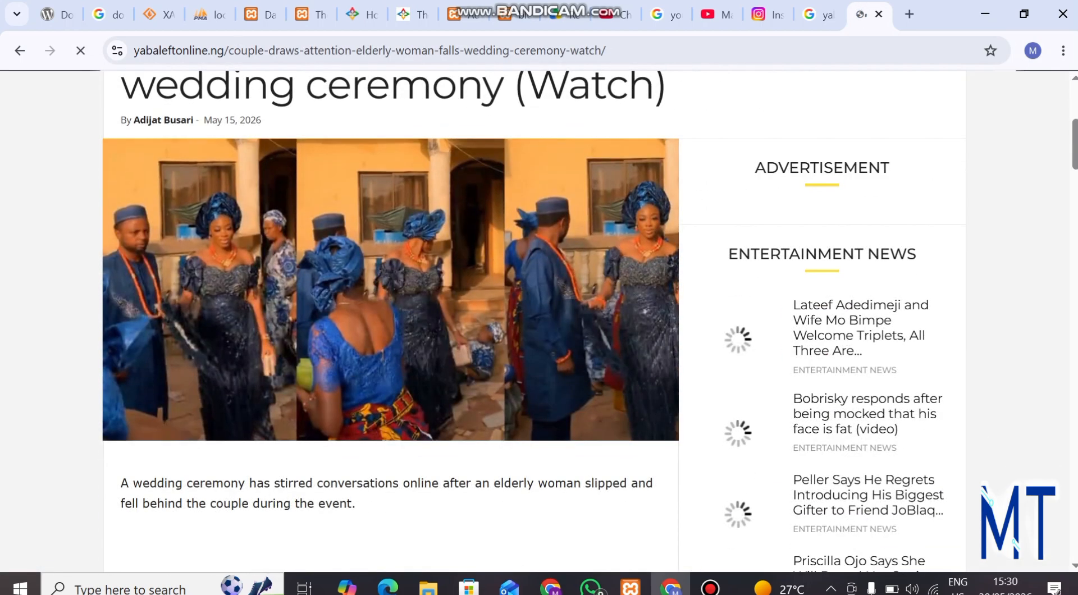
scroll(534, 320, "up", 6)
scroll(534, 320, "down", 3)
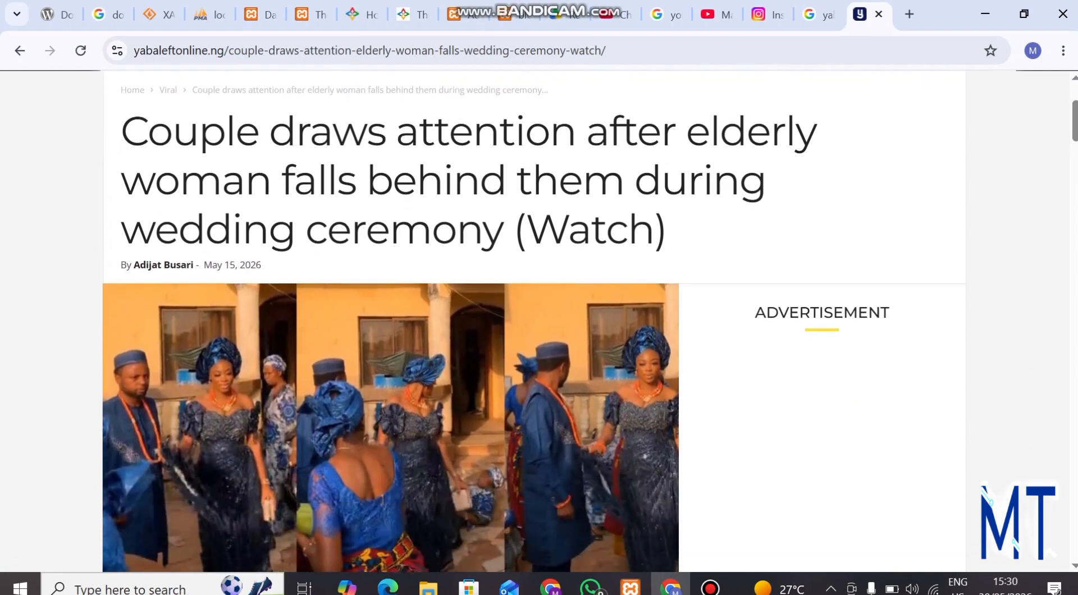
scroll(534, 320, "down", 7)
scroll(533, 320, "up", 4)
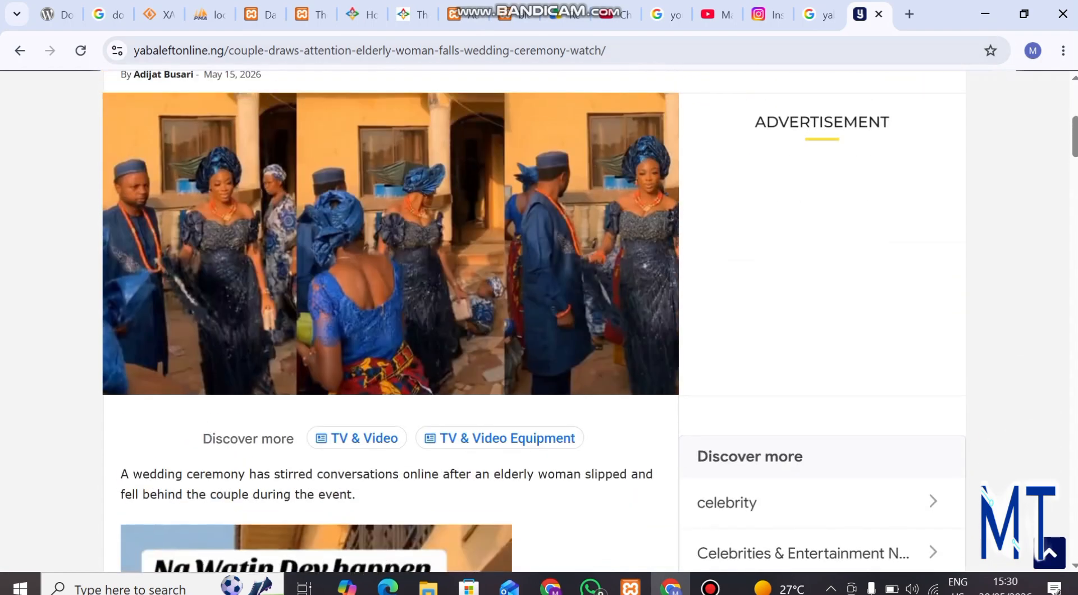
right_click(349, 185)
key("Escape")
scroll(533, 320, "up", 4)
scroll(533, 320, "down", 4)
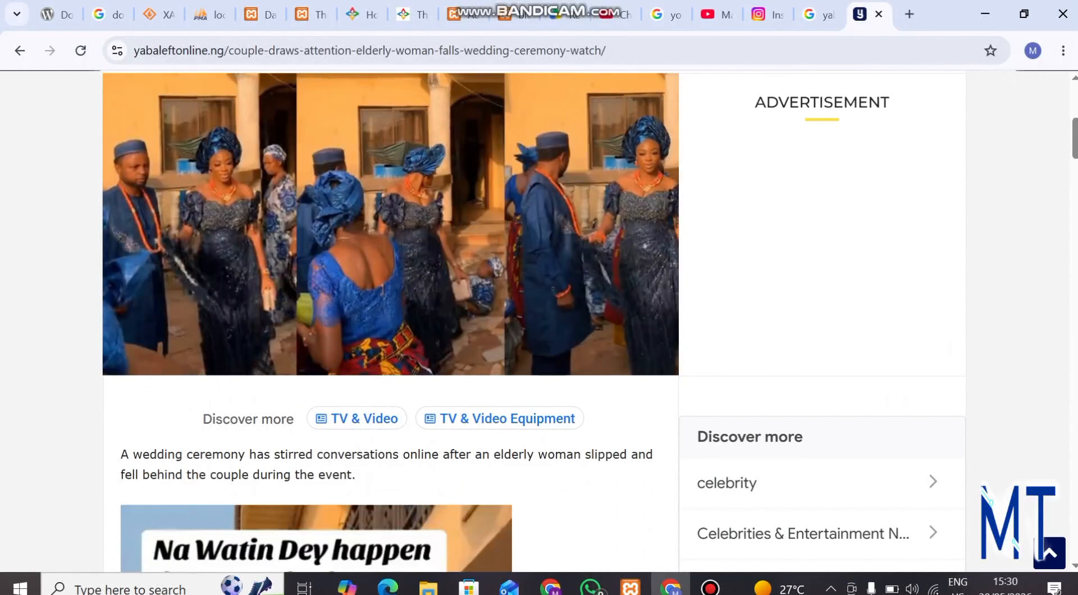
right_click(352, 210)
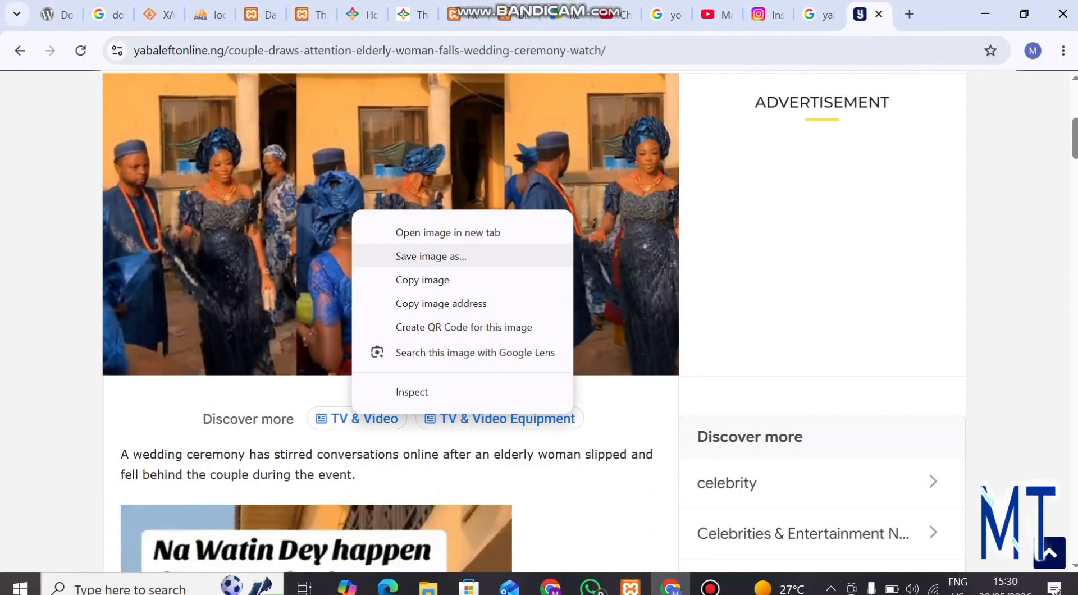
left_click(431, 256)
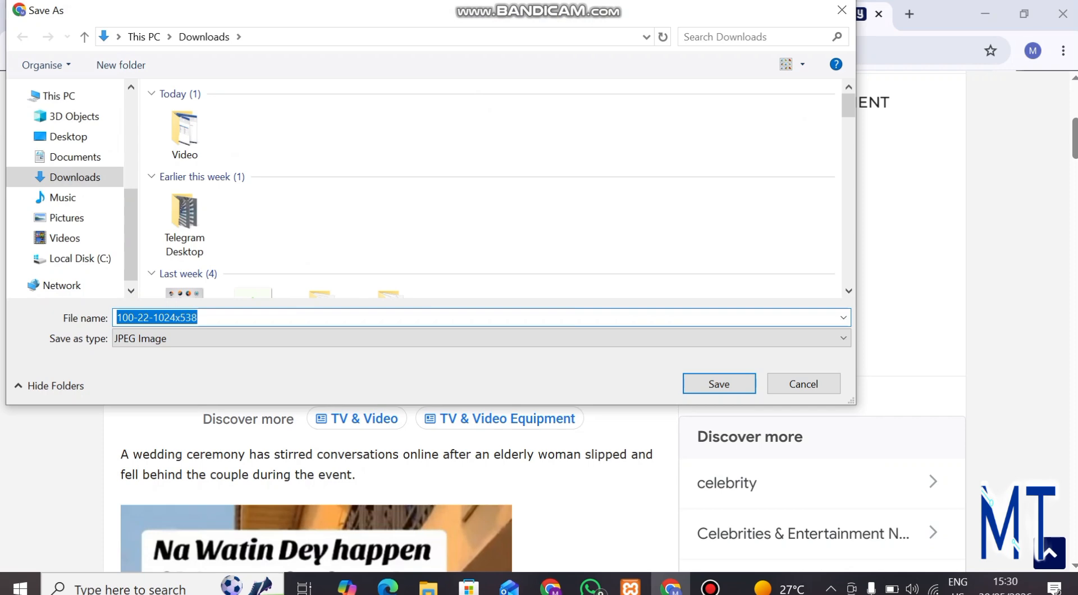
type("post1")
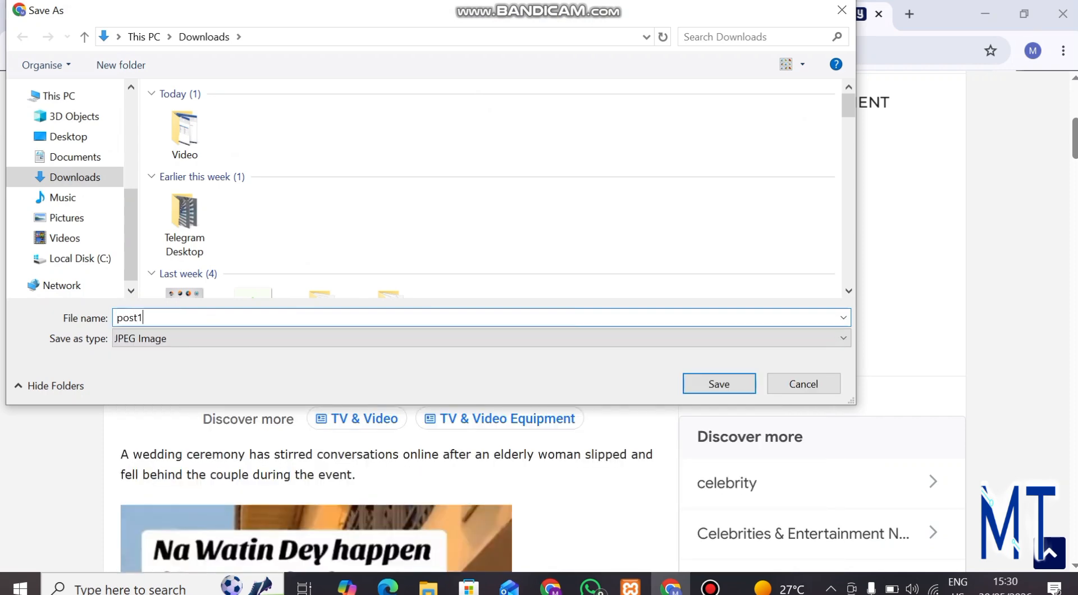
key("Return")
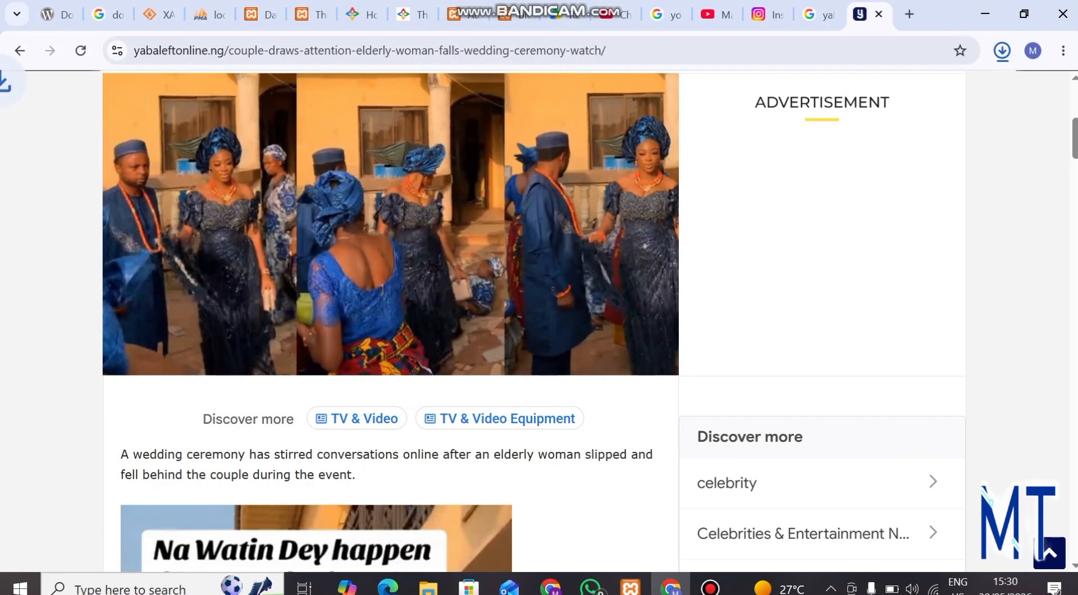
Copy the article headline "Couple draws attention after elderly woman falls behind them during wedding ceremony", leaving out "(Watch)"
scroll(584, 320, "up", 2)
scroll(584, 320, "up", 5)
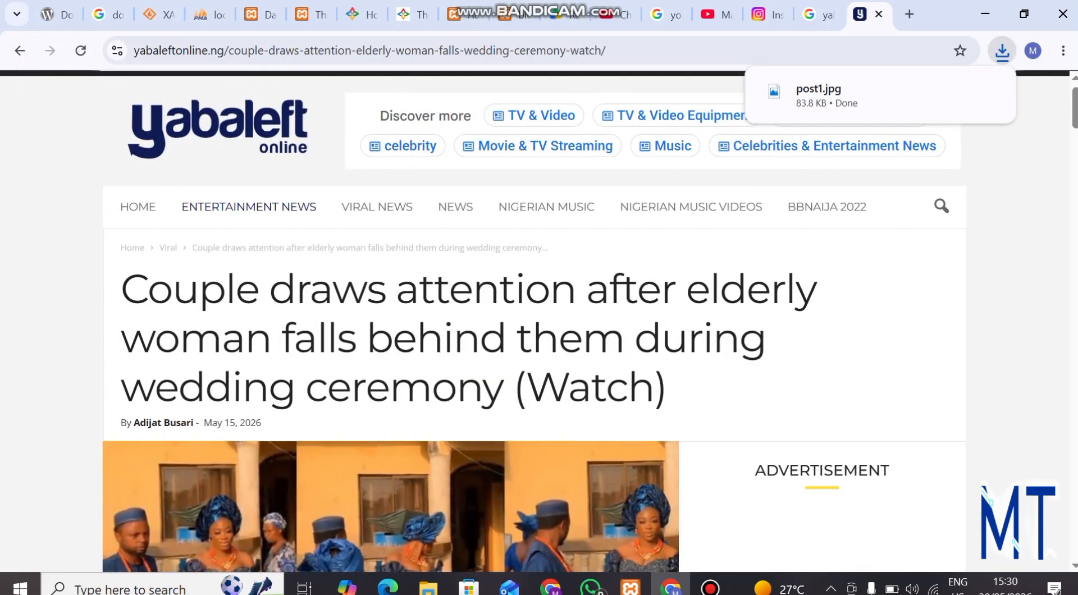
left_click_drag(121, 289, 502, 388)
key("ctrl+c")
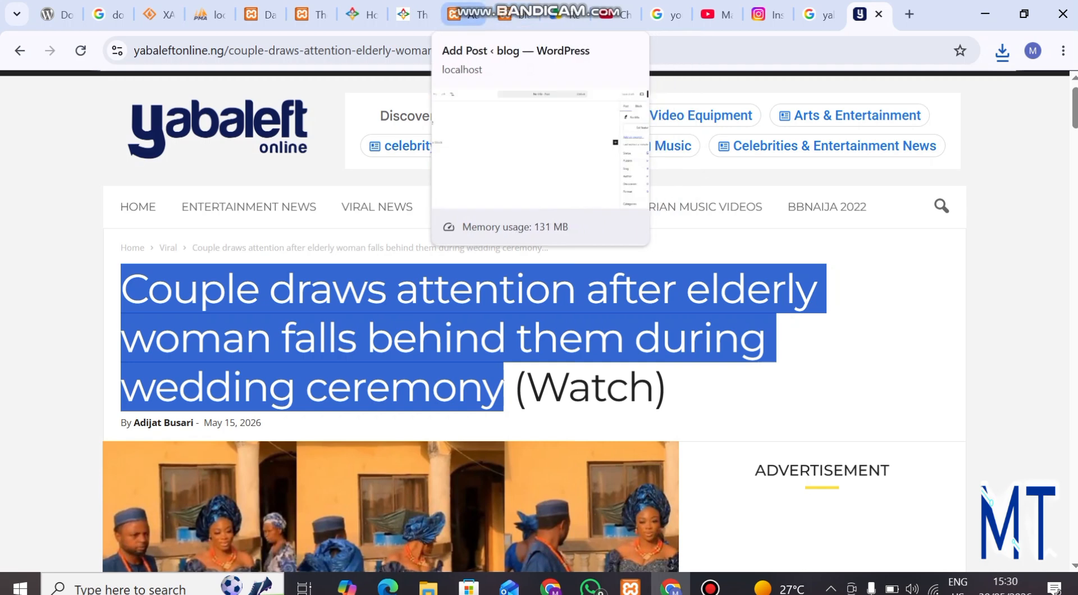
In the new WordPress post, set the title to "Couple draws attention after elderly woman falls behind them during wedding ceremony"
left_click(466, 15)
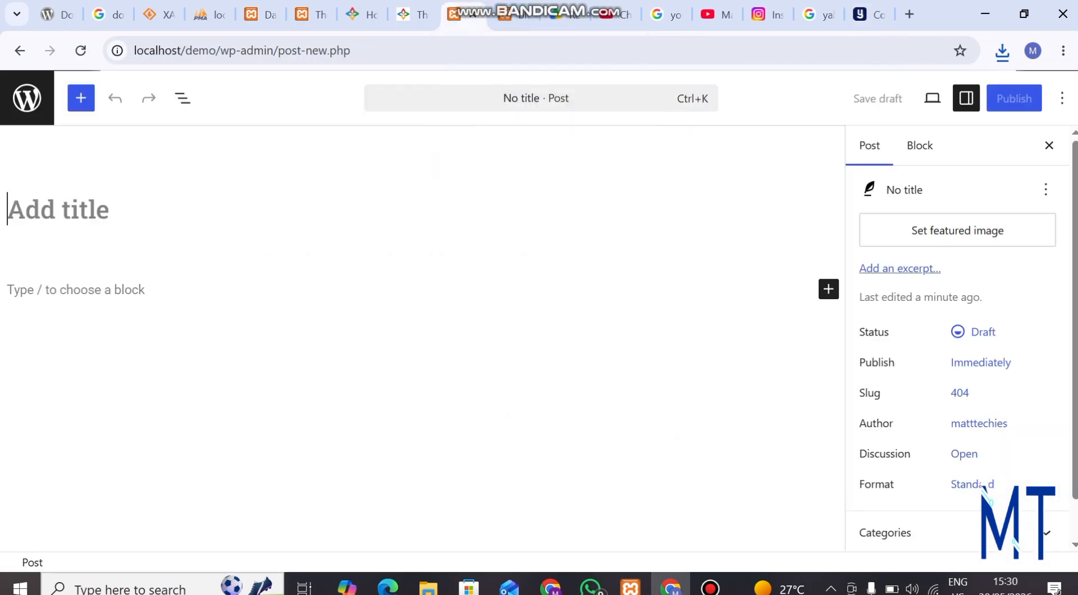
key("ctrl+v")
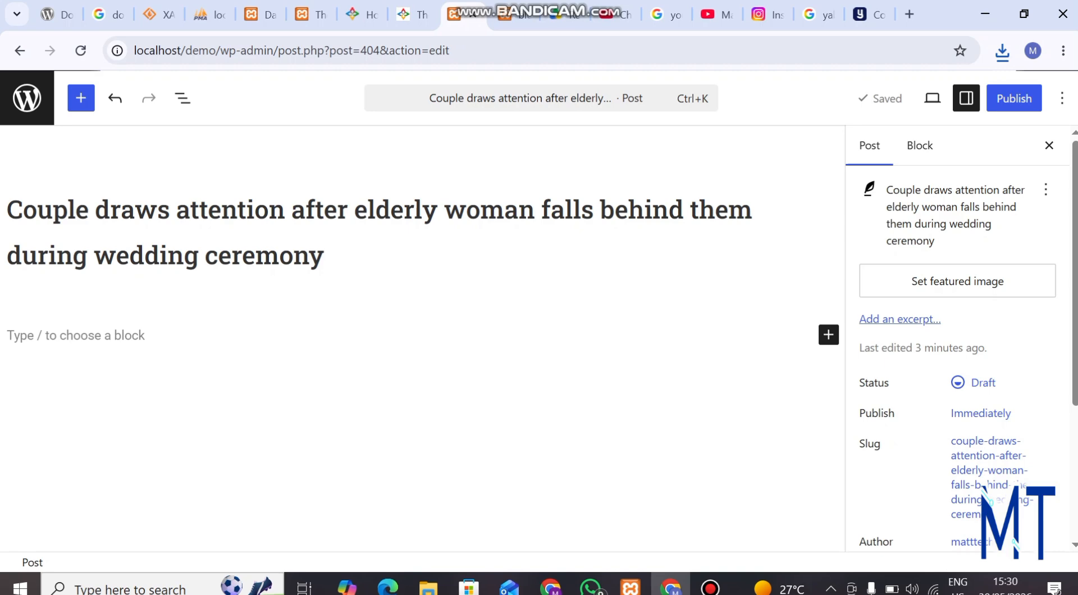
scroll(957, 337, "down", 1)
scroll(957, 337, "up", 1)
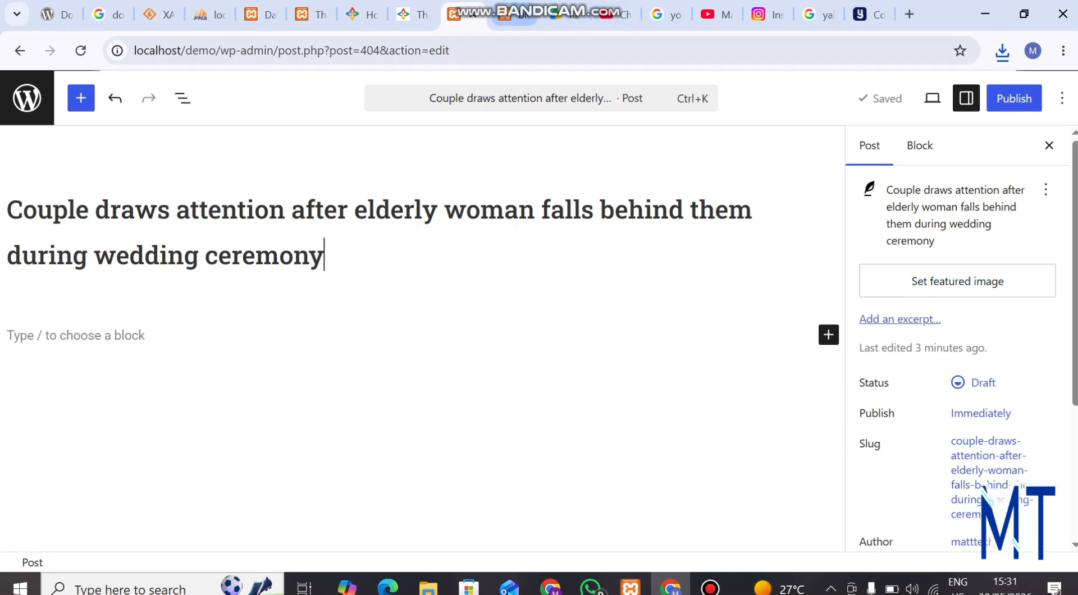
Examine how the demo site's homepage shows post images and headlines, from the top stories to the Featured News section
left_click(515, 16)
mouse_move(494, 297)
scroll(494, 297, "down", 2)
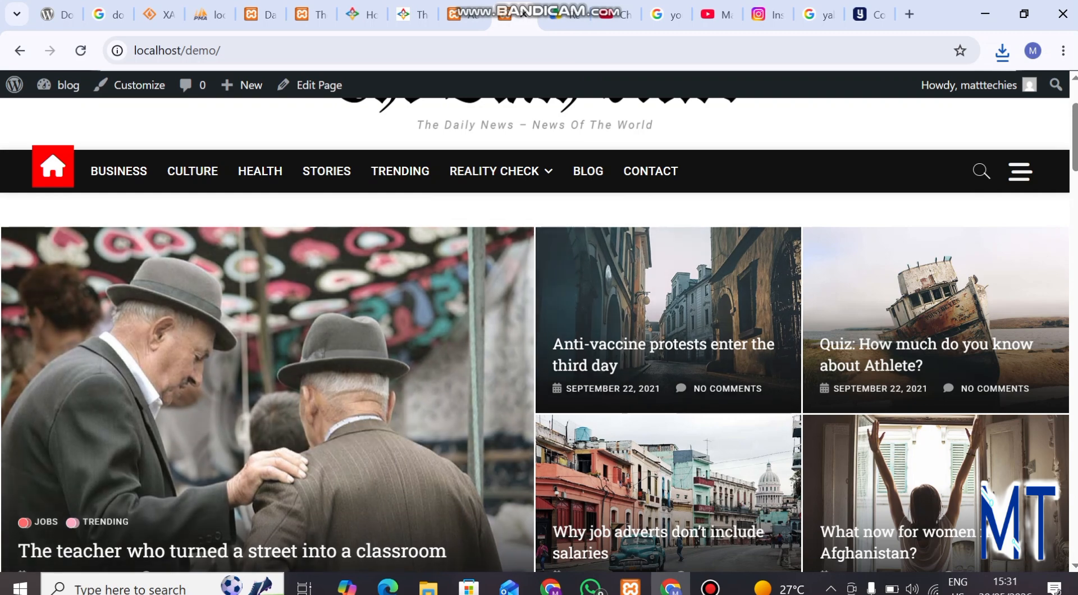
scroll(668, 337, "down", 7)
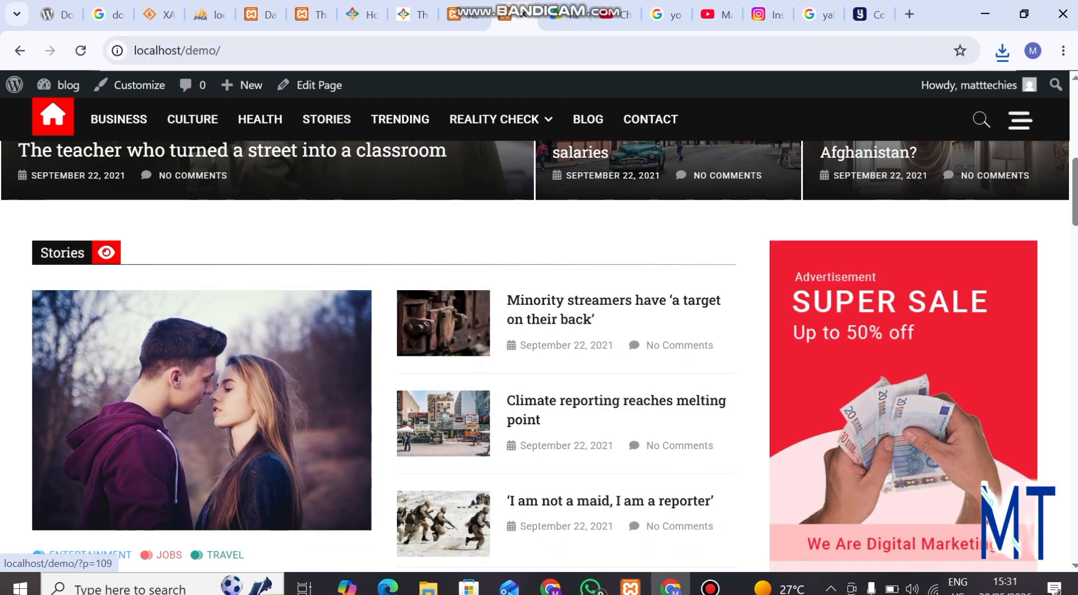
scroll(202, 409, "down", 15)
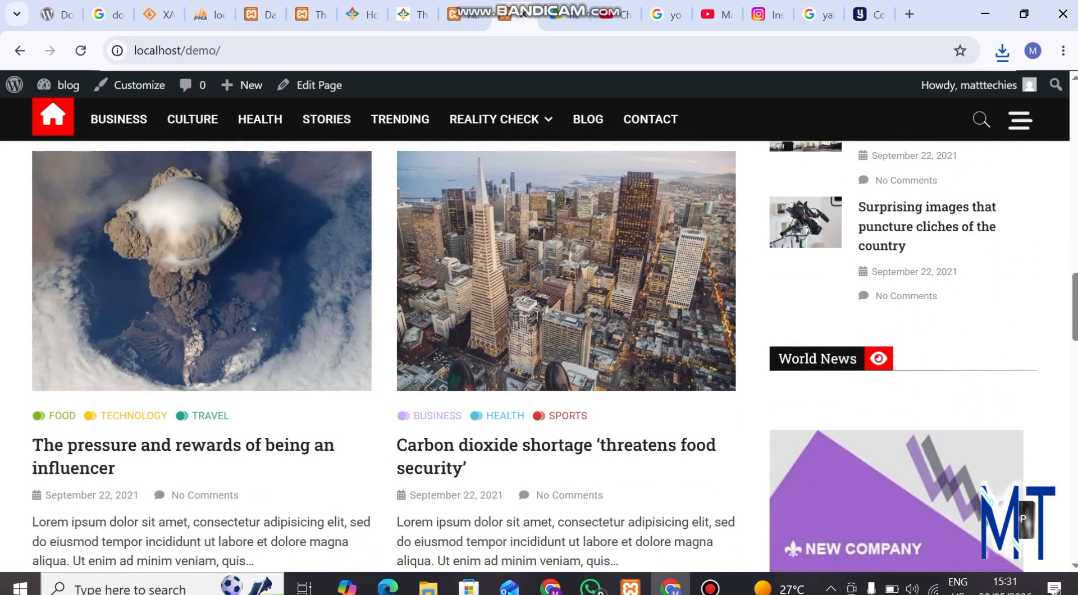
scroll(202, 337, "down", 15)
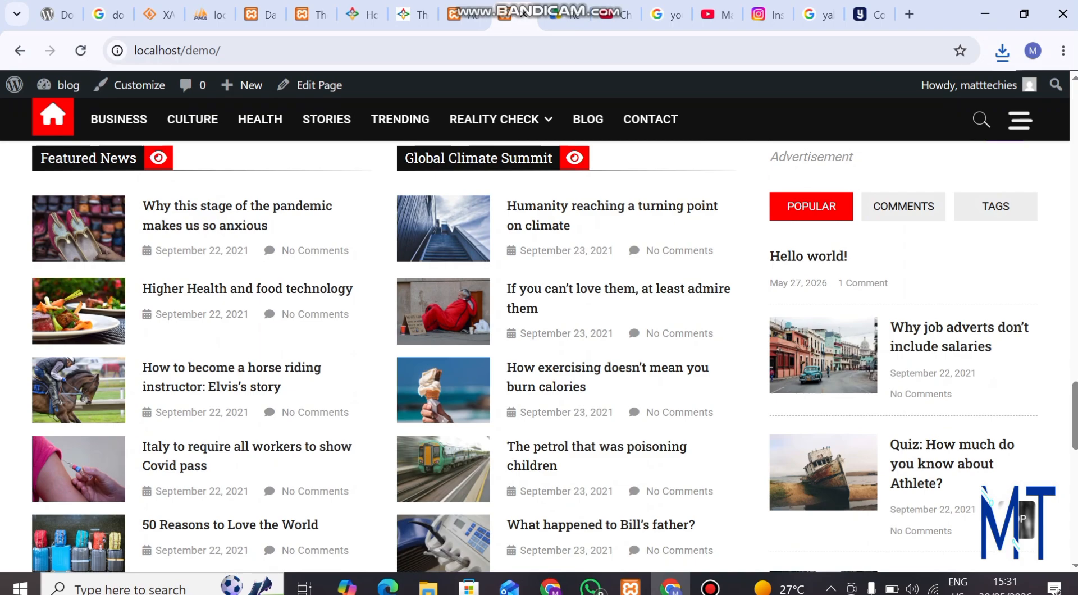
scroll(304, 225, "up", 15)
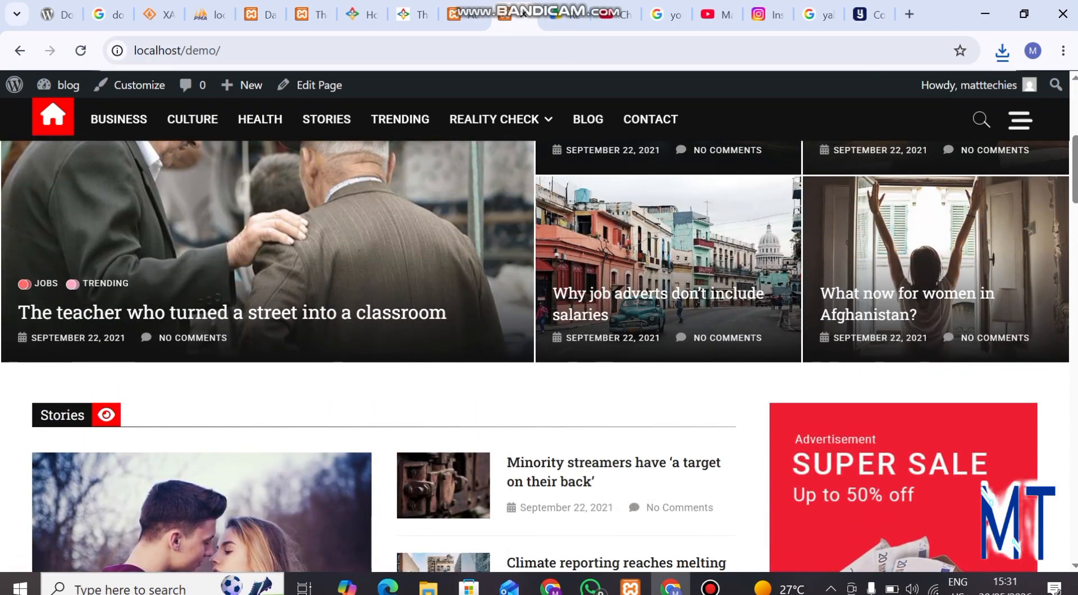
Return to the post draft, upload post1 from the Downloads folder and set it as the featured image
left_click(463, 14)
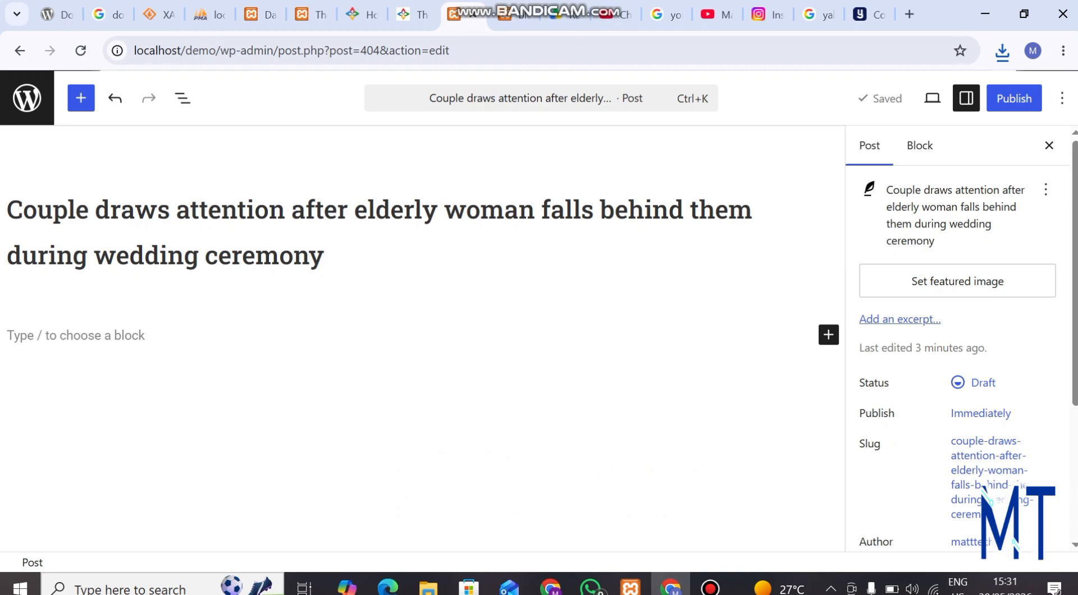
left_click(957, 281)
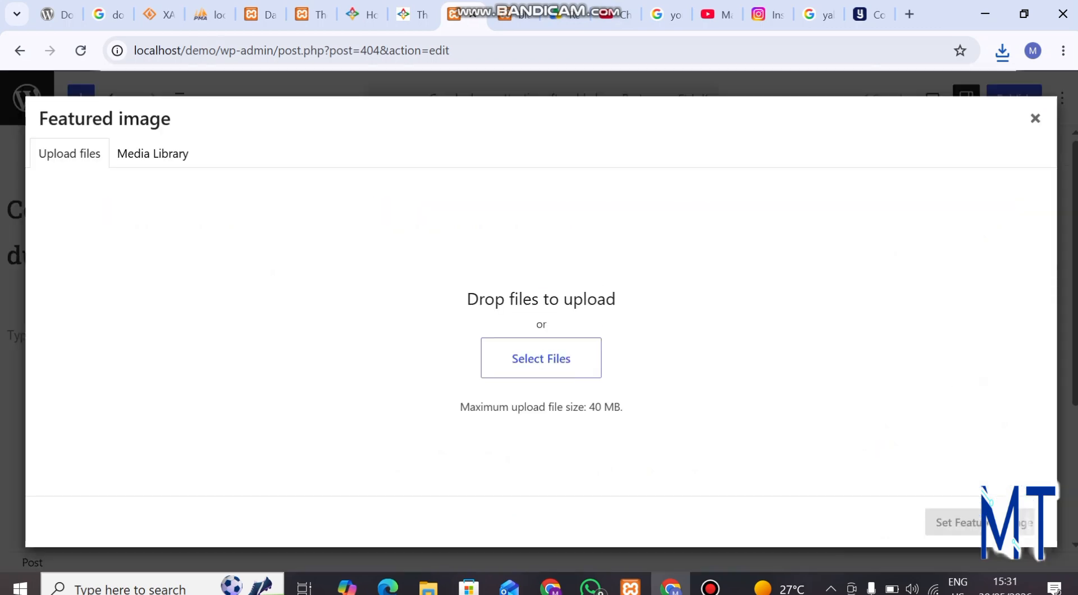
left_click(540, 358)
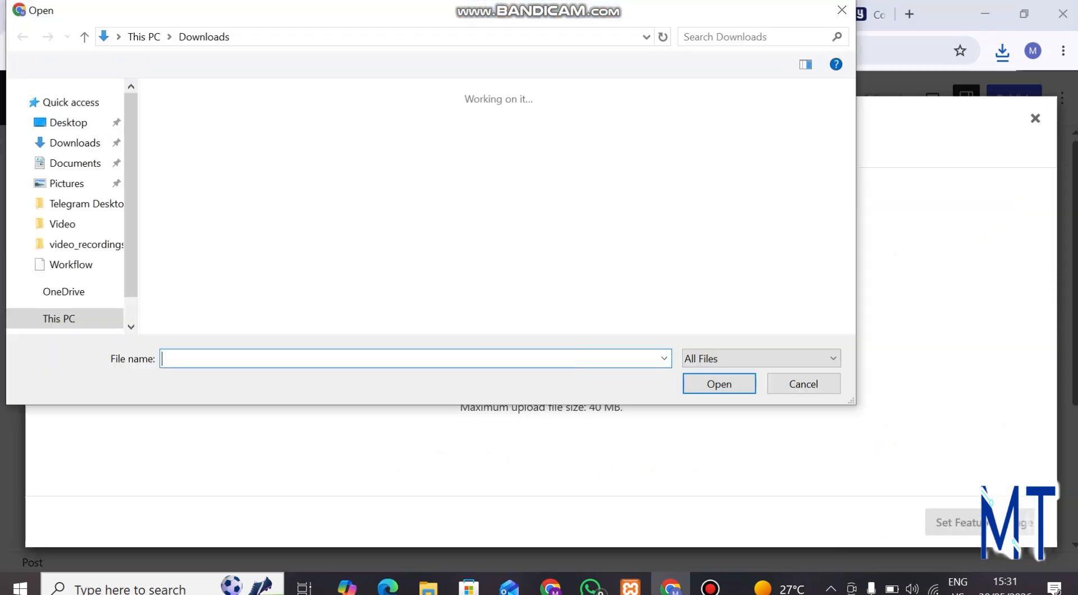
left_click(184, 135)
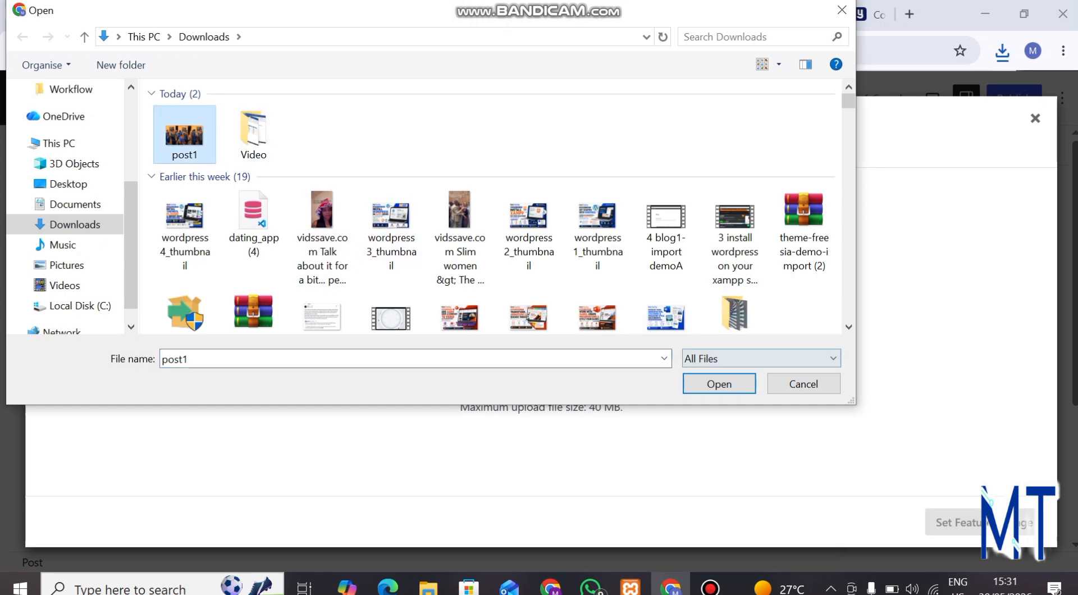
left_click(719, 384)
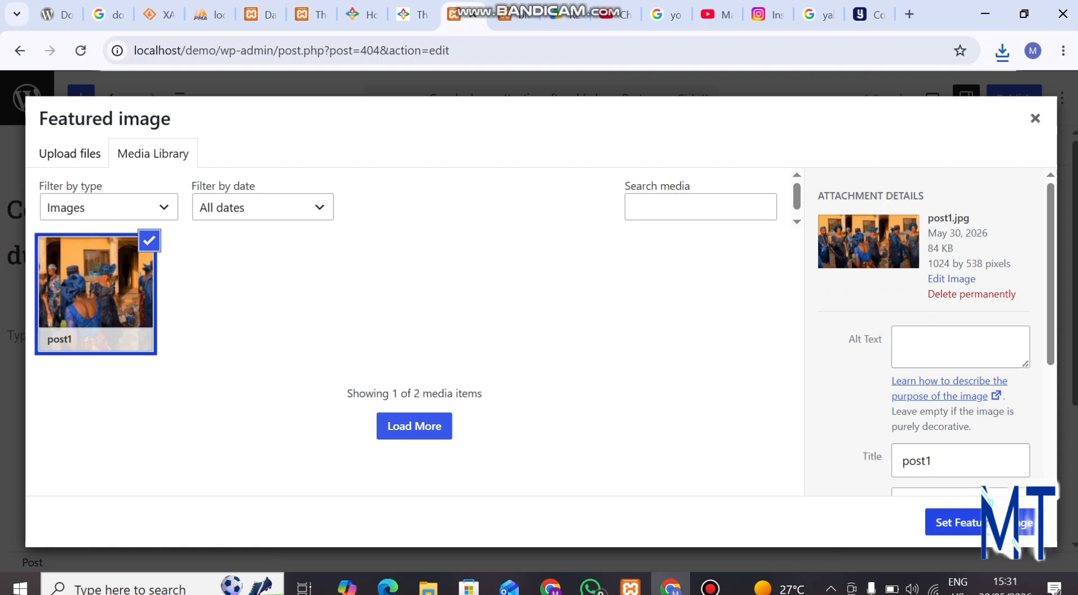
left_click(955, 522)
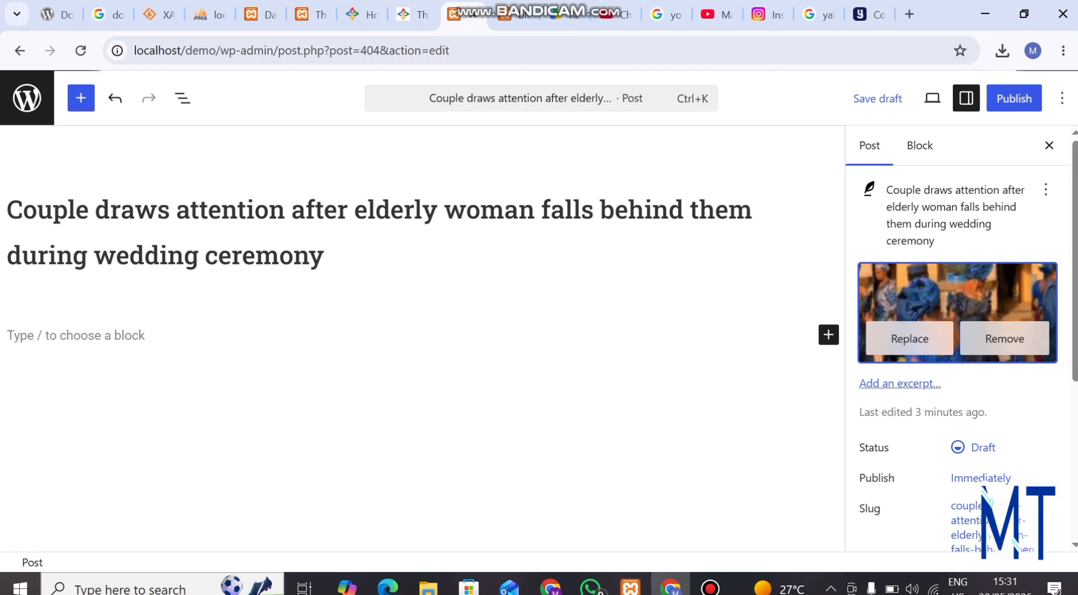
Start a paragraph block in the post body and copy the YabaLeftOnline article's opening sentence about the wedding ceremony
left_click(77, 335)
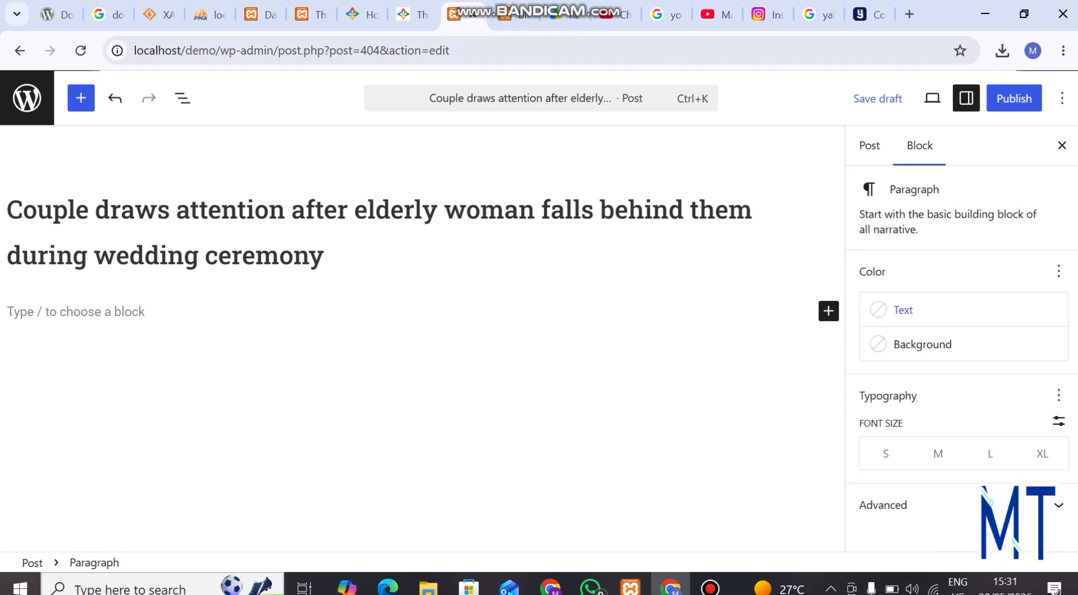
left_click(828, 310)
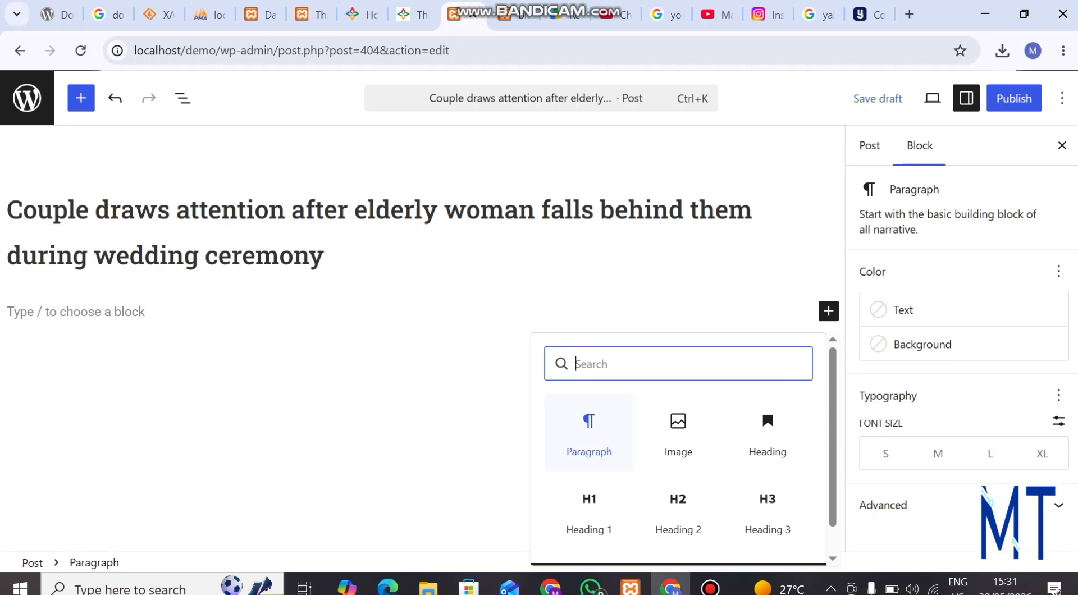
left_click(589, 432)
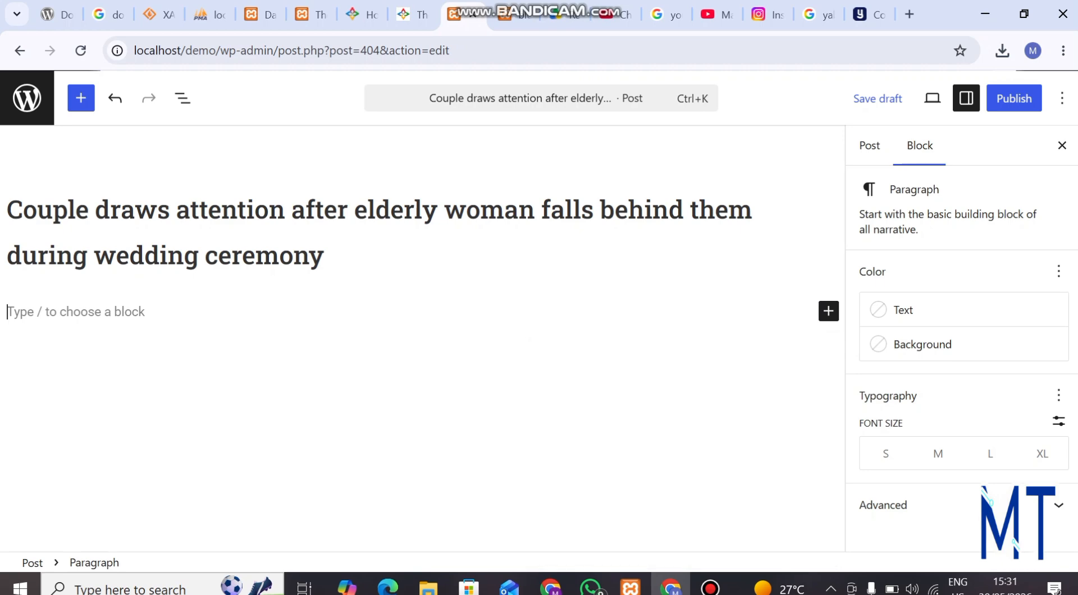
left_click(869, 15)
scroll(533, 321, "down", 7)
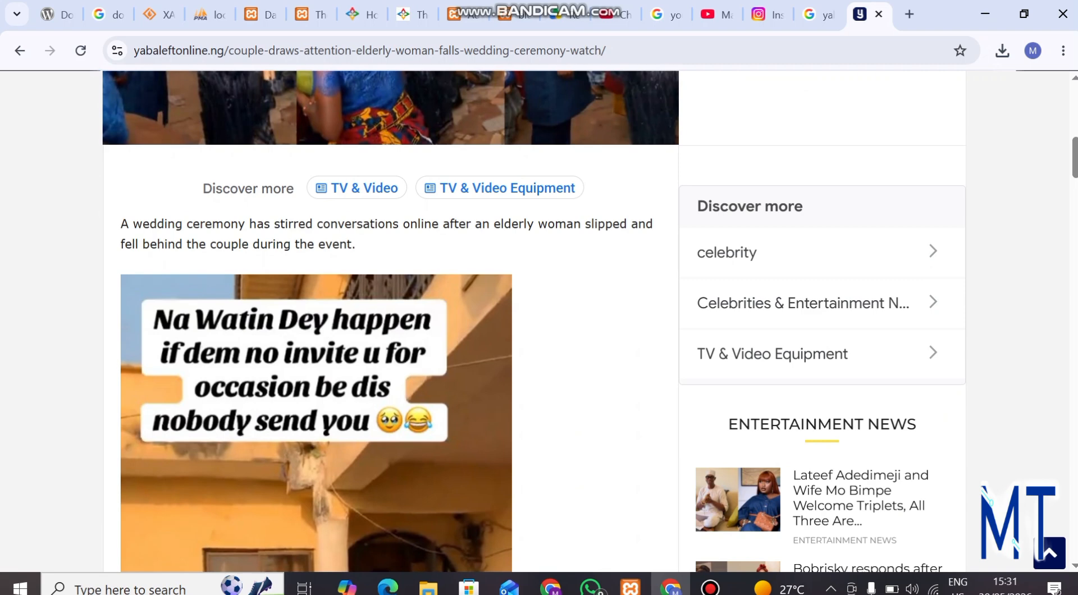
left_click_drag(120, 223, 356, 244)
key("ctrl+c")
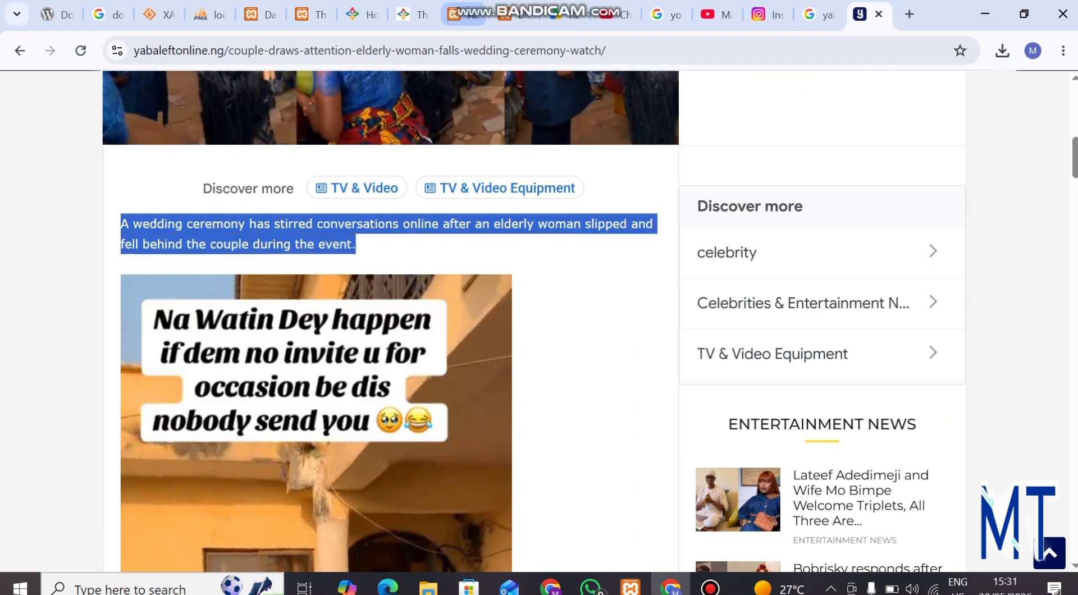
Paste the copied opening sentence into the post's paragraph block and start an empty block below it
left_click(461, 15)
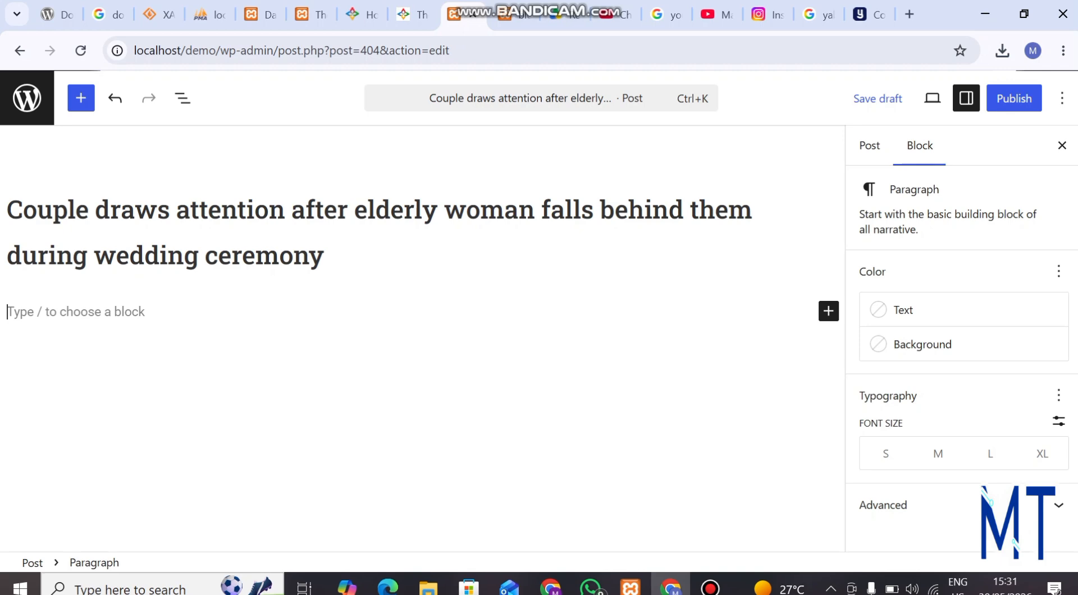
key("ctrl+v")
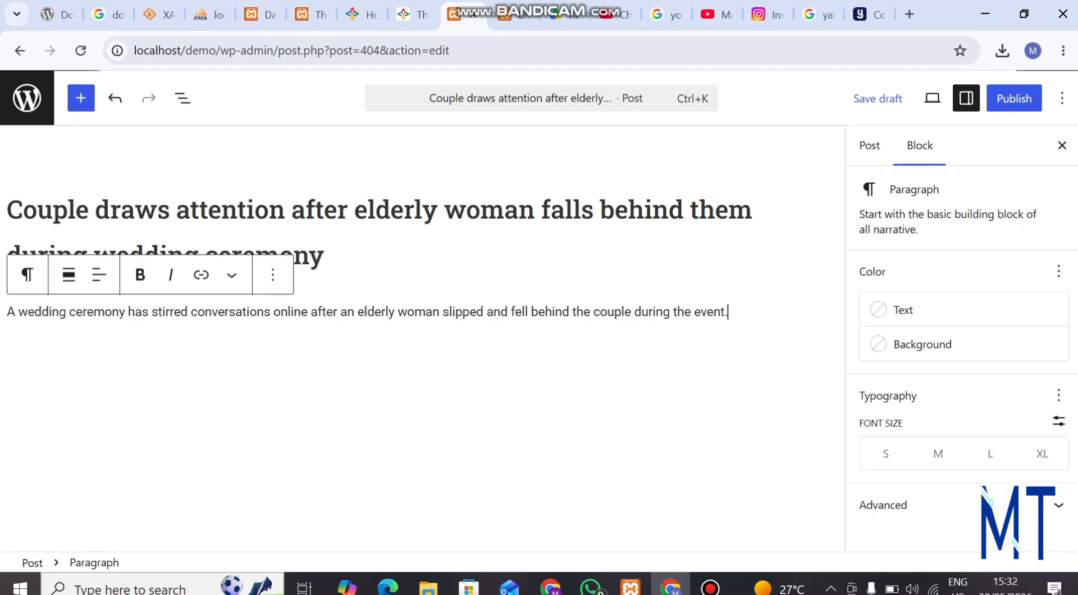
key("Return")
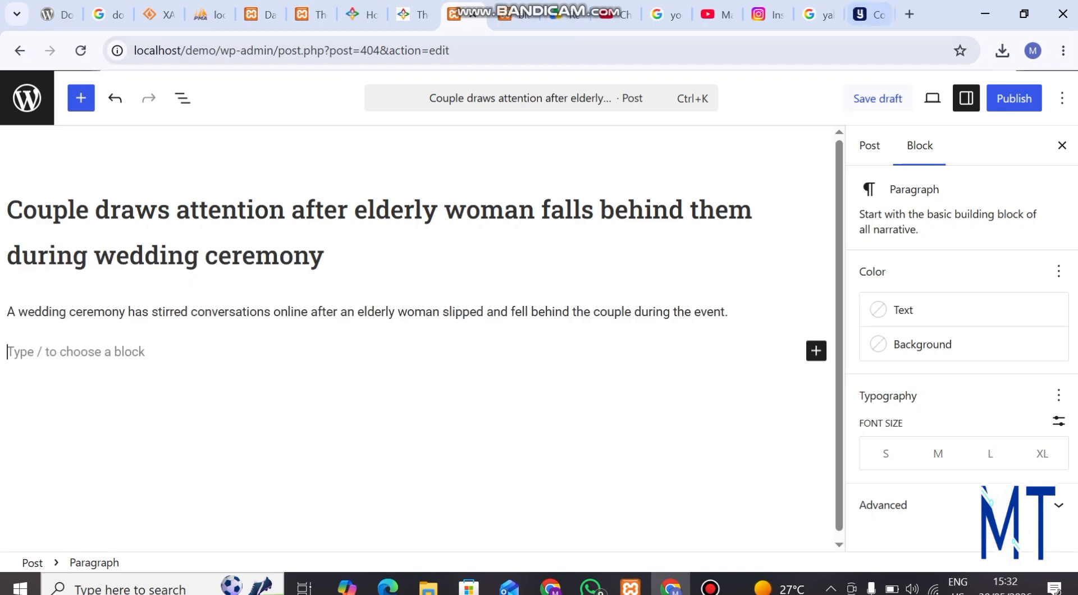
key("BackSpace")
key("Return")
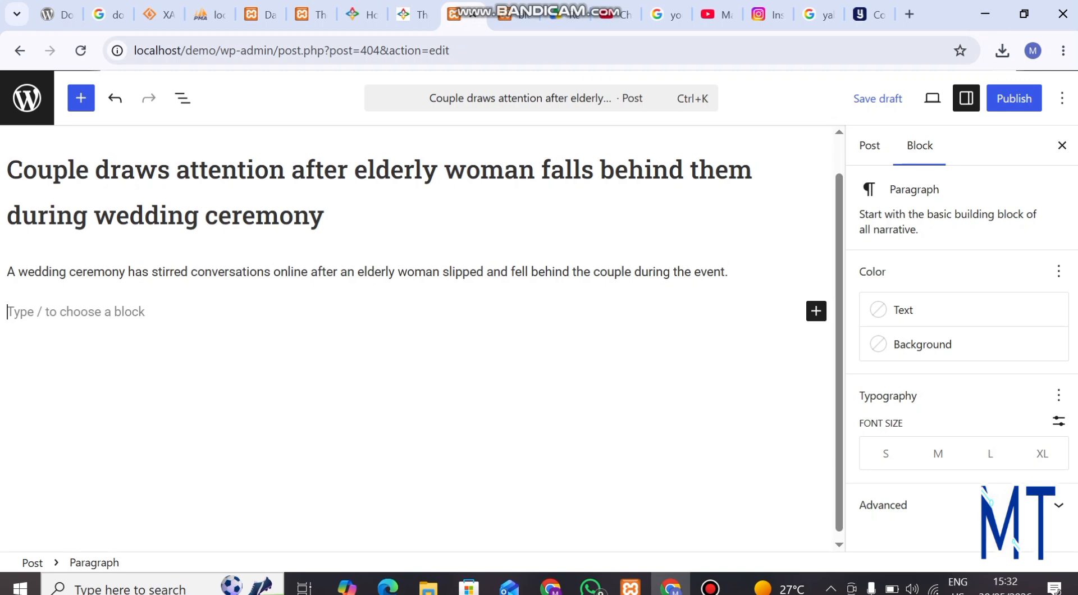
Save the image below the article's opening sentence to the Downloads folder as a JPEG named post1a
left_click(869, 14)
scroll(316, 393, "down", 5)
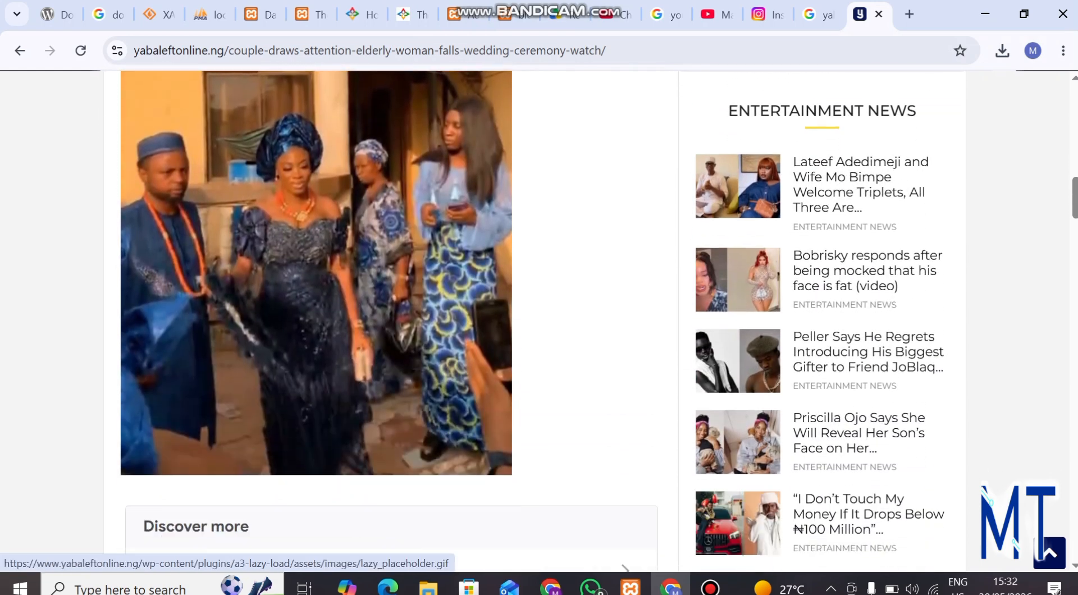
scroll(307, 158, "up", 2)
right_click(306, 158)
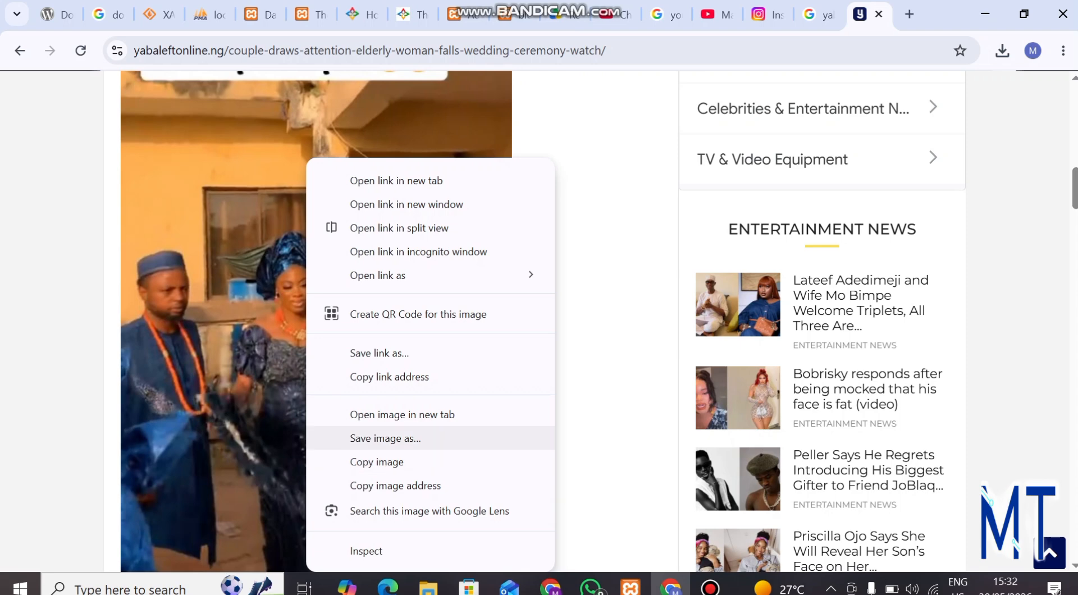
left_click(385, 438)
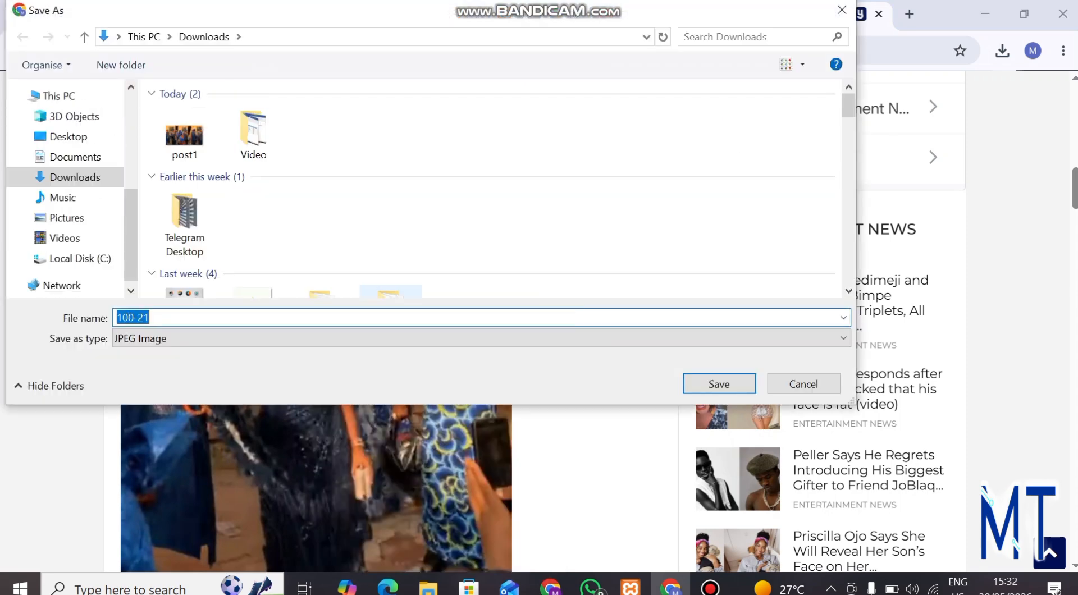
type("post")
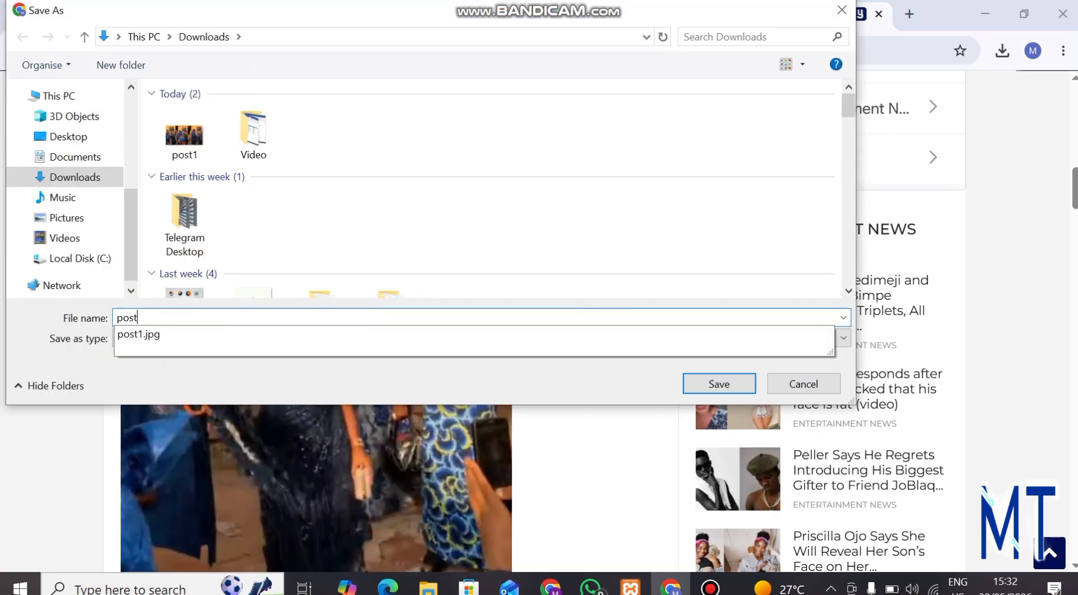
type("1a")
key("Return")
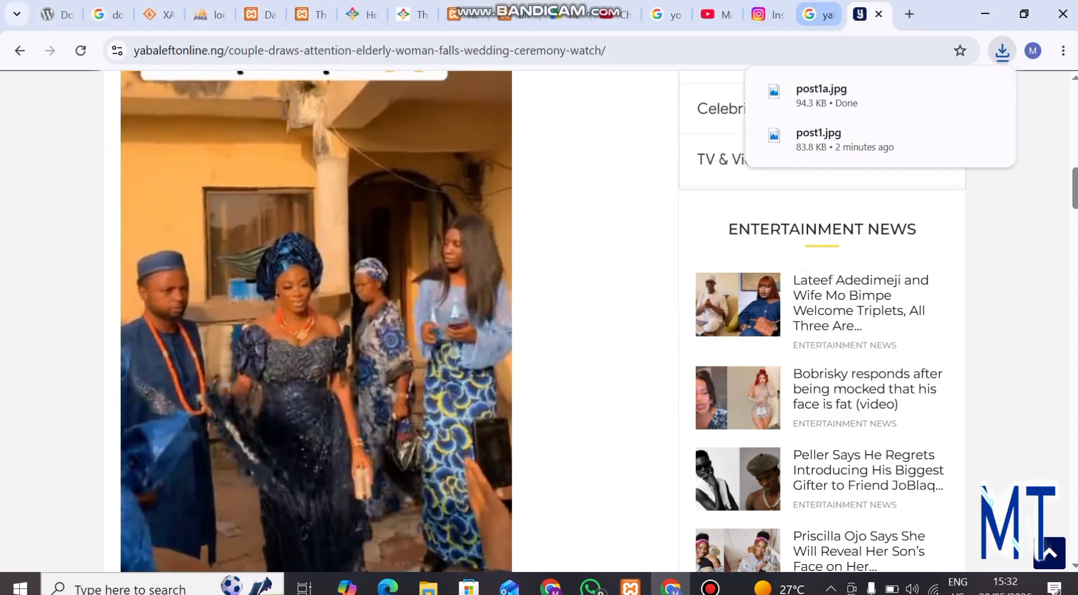
Return to the post draft and insert an Image block below the opening sentence
left_click(469, 14)
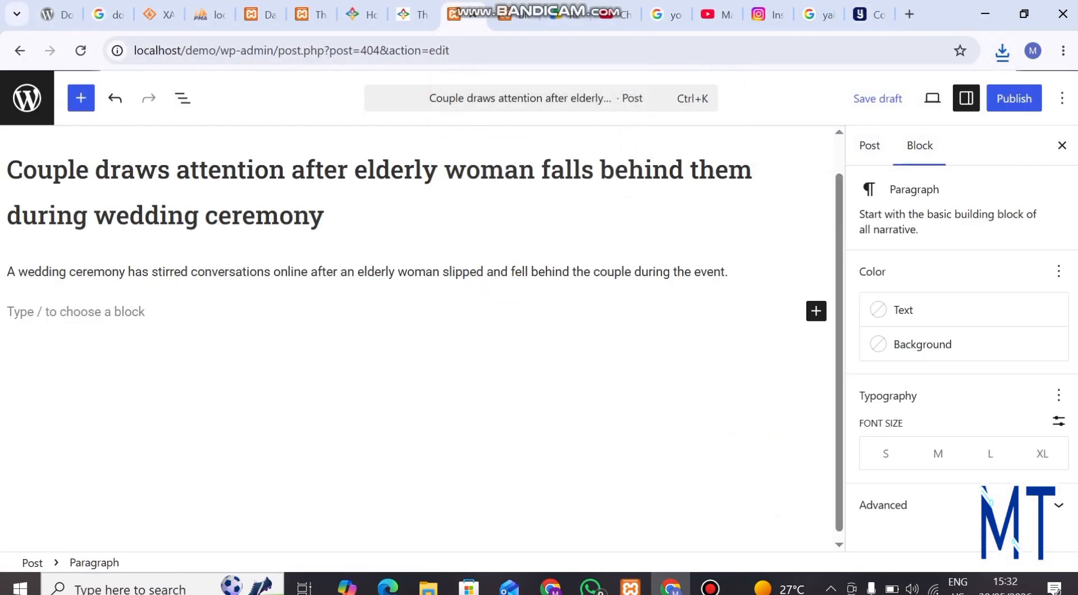
left_click(816, 311)
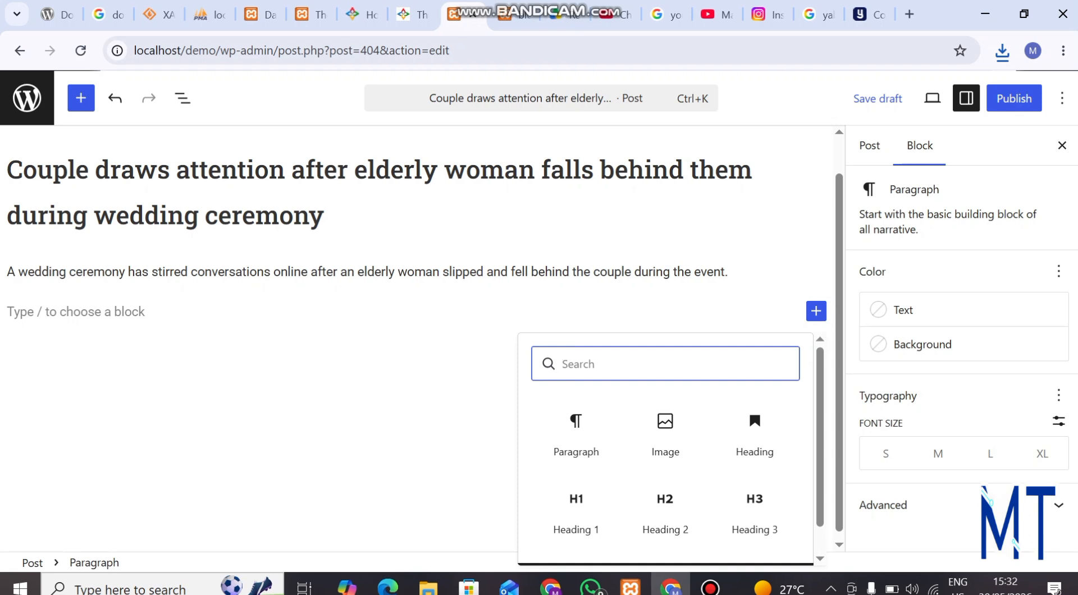
left_click(665, 429)
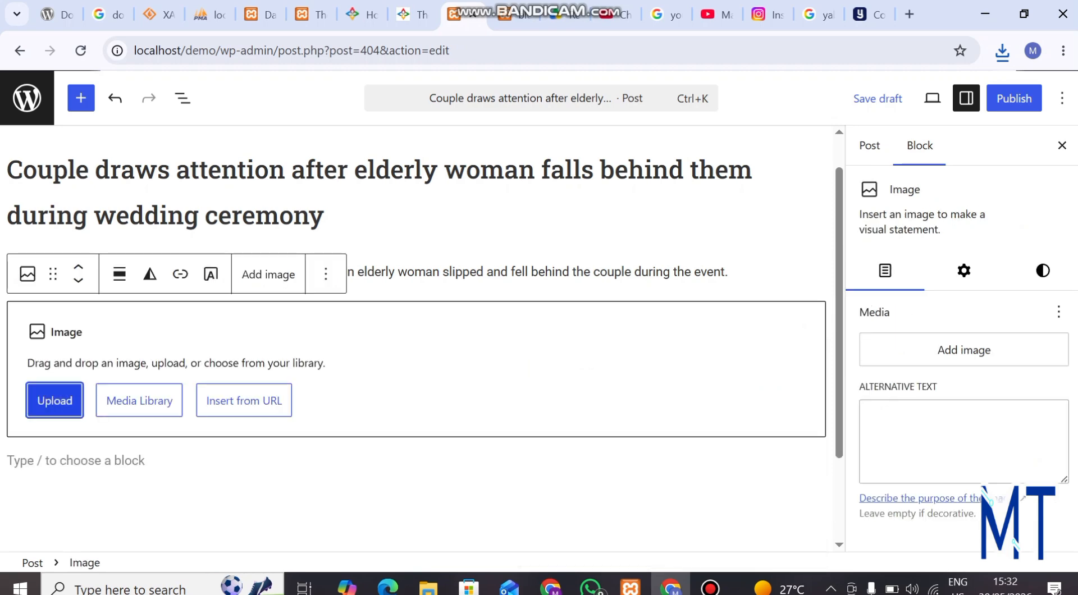
left_click(55, 401)
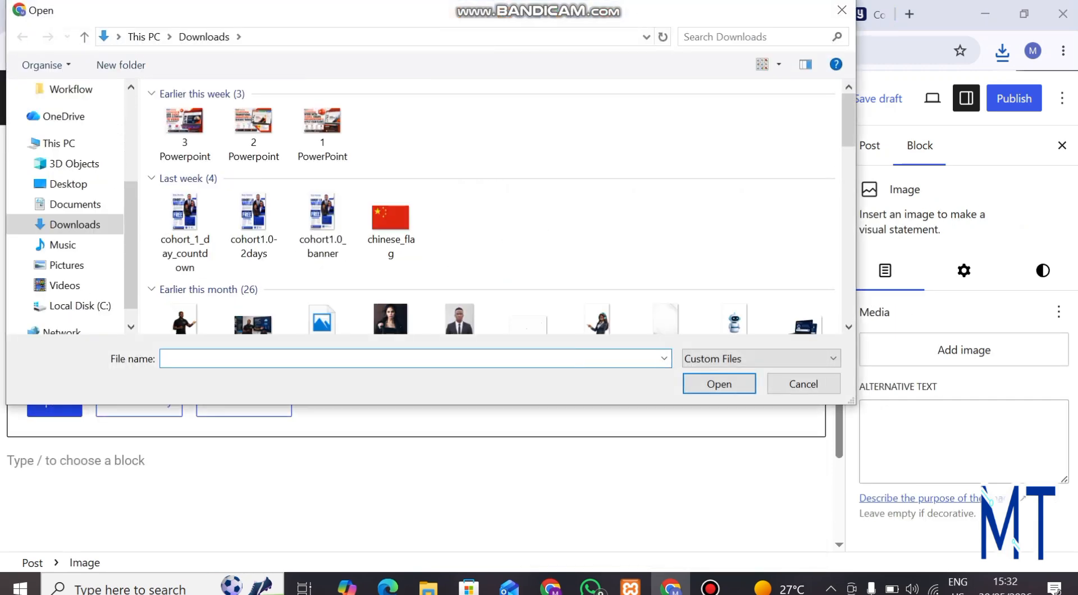
left_click(804, 384)
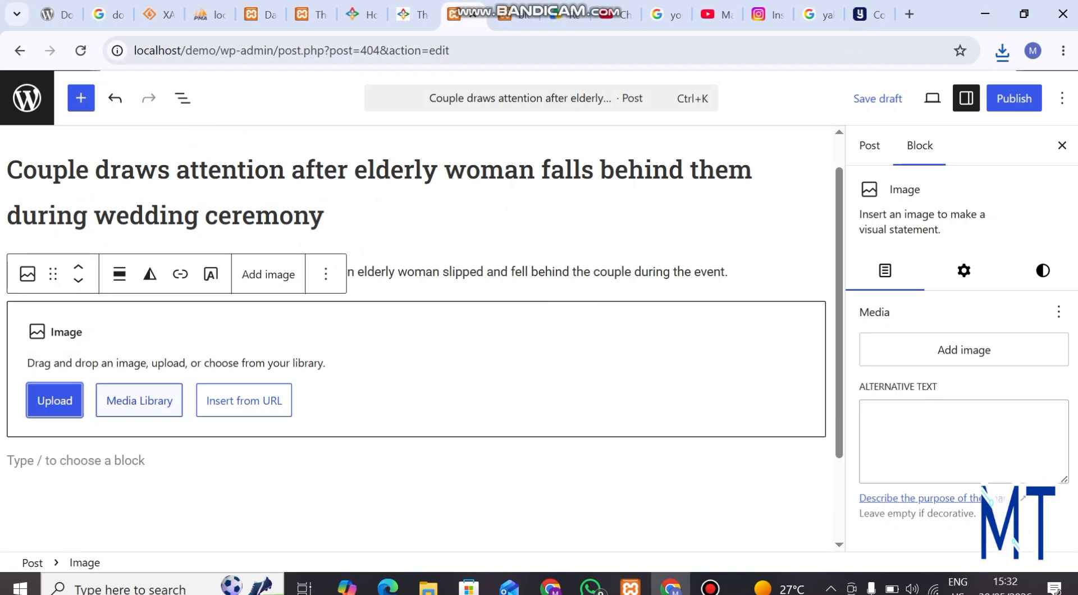
Upload post1a from the Downloads folder to the media library and insert it into the Image block
left_click(139, 401)
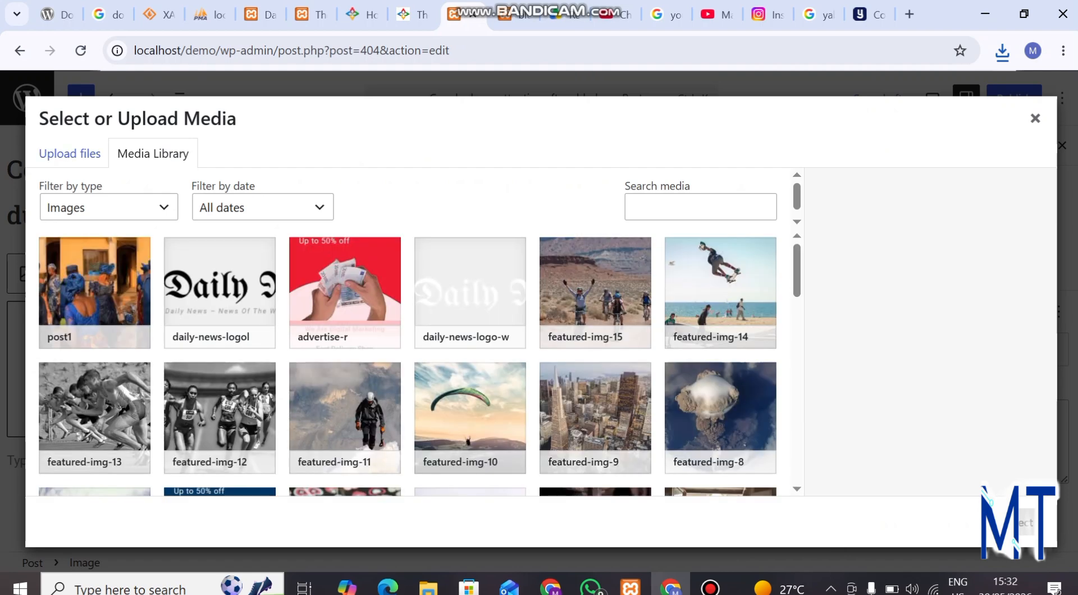
left_click(69, 153)
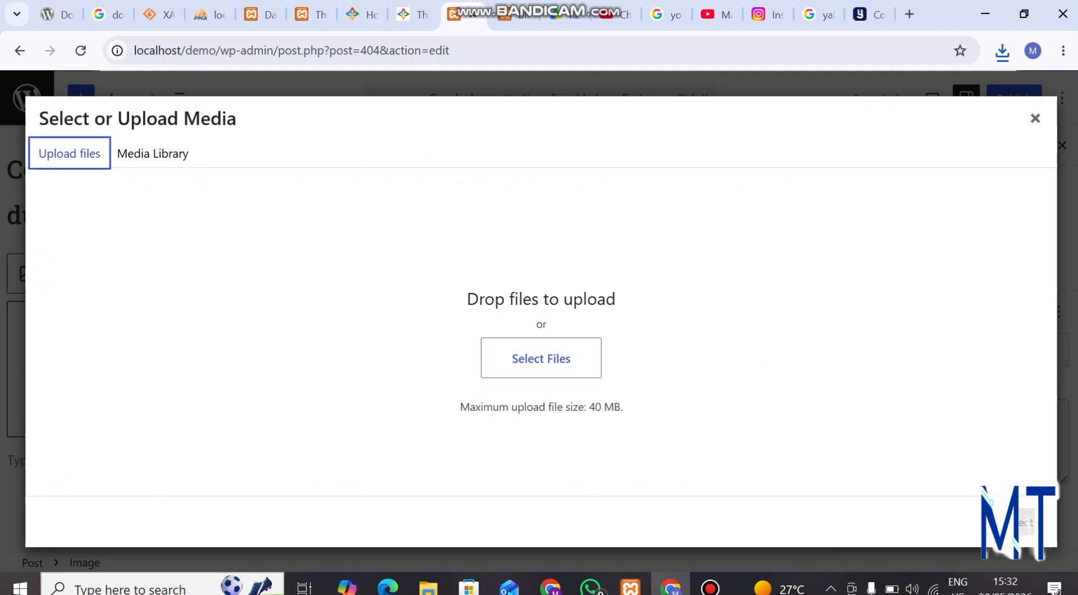
left_click(540, 358)
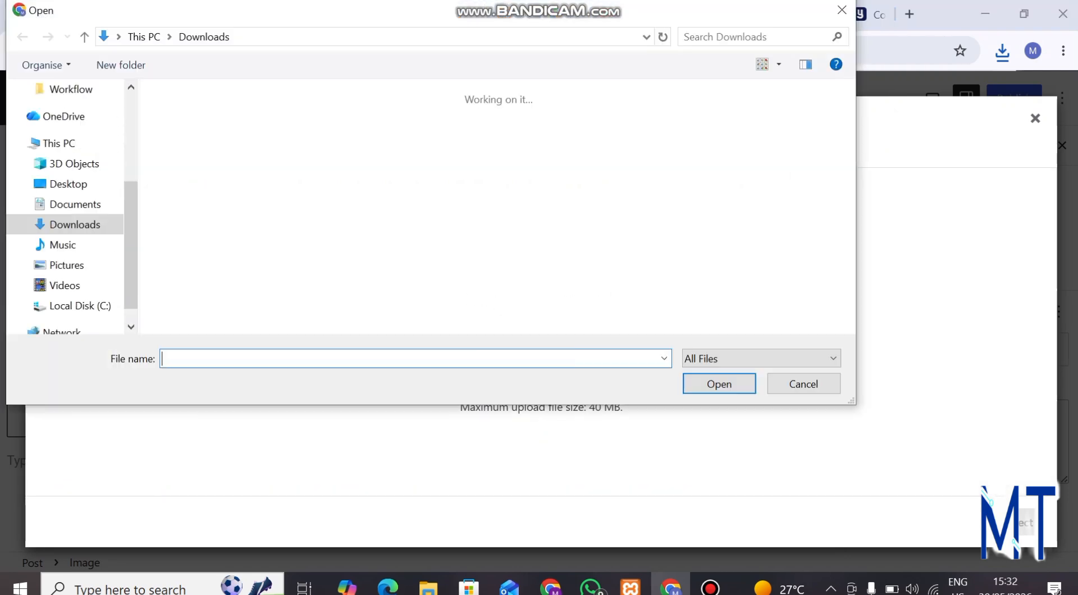
left_click(185, 135)
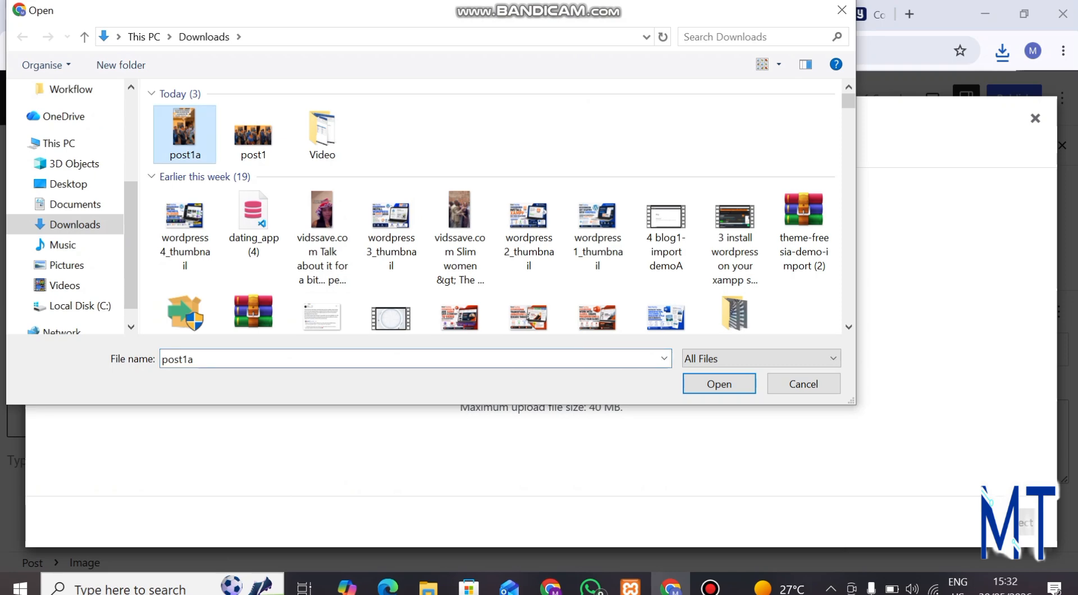
left_click(719, 384)
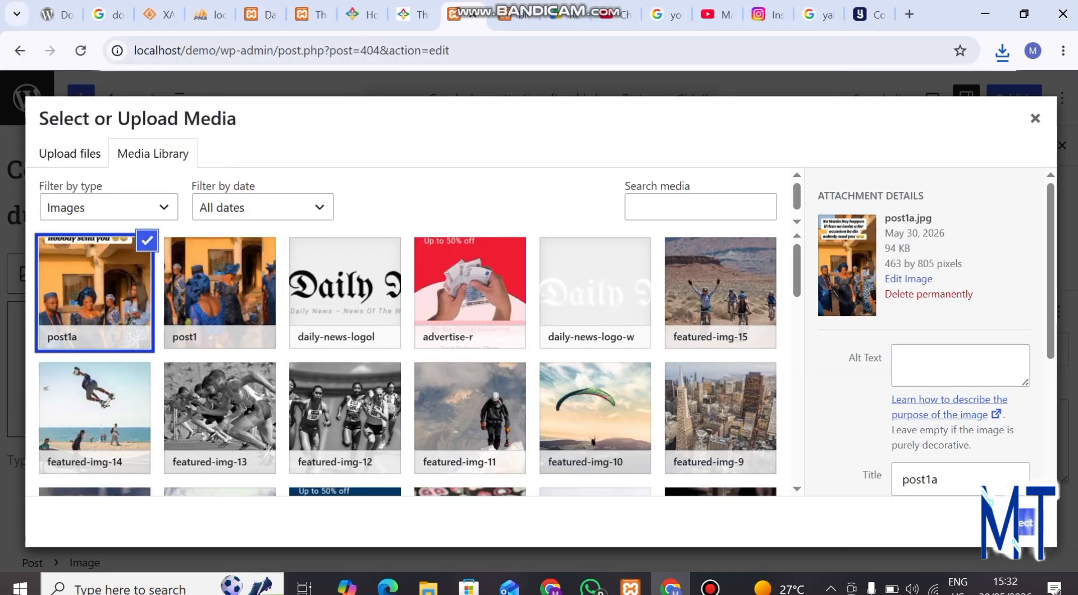
left_click(1027, 522)
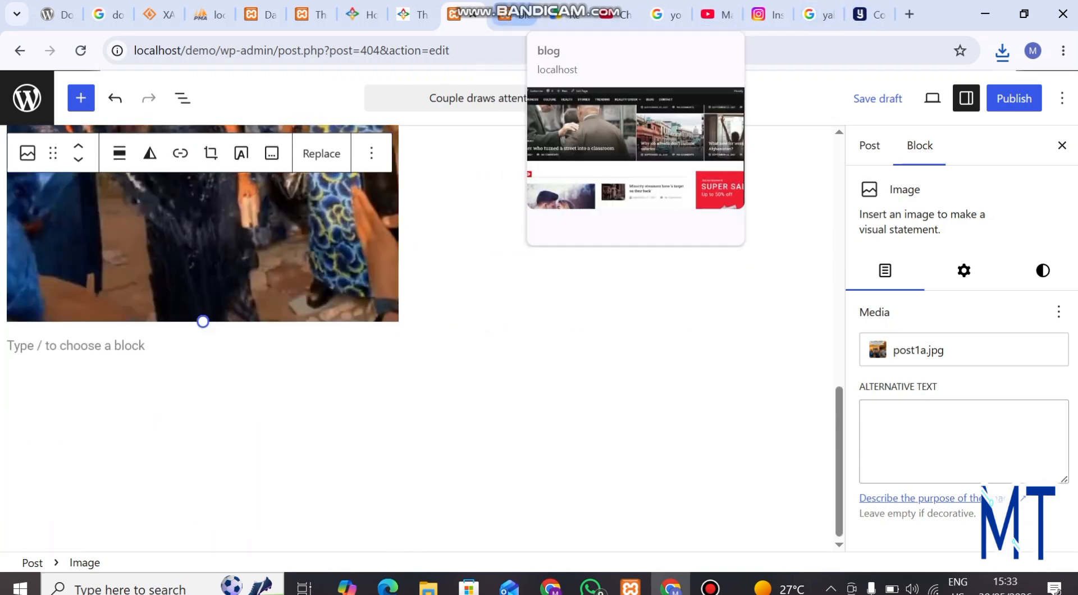
In the YabaLeftOnline article, copy the two paragraphs from "In the video, the bride and groom" to "back to her feet."
left_click(869, 14)
scroll(388, 281, "down", 10)
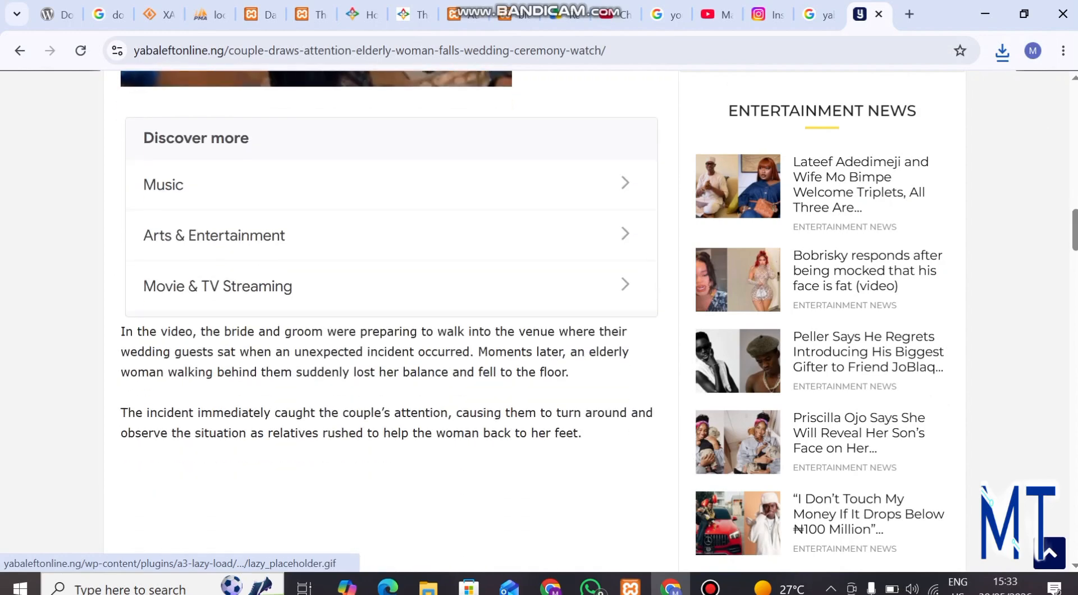
left_click_drag(121, 331, 582, 433)
key("ctrl+c")
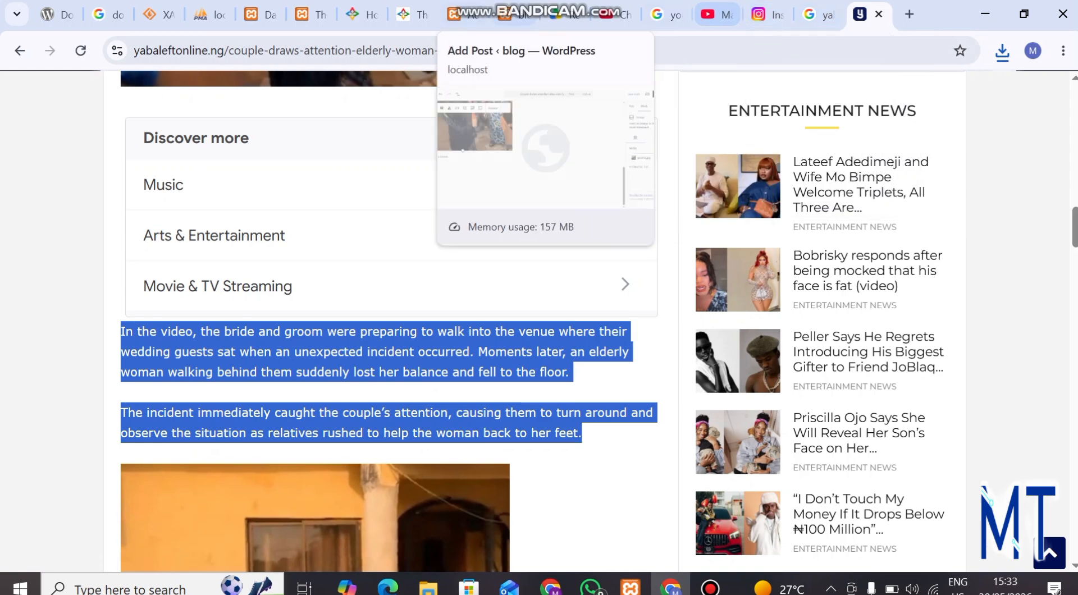
Return to the post draft and add the caption "Wedding Ceremony" to the post1a image
left_click(465, 14)
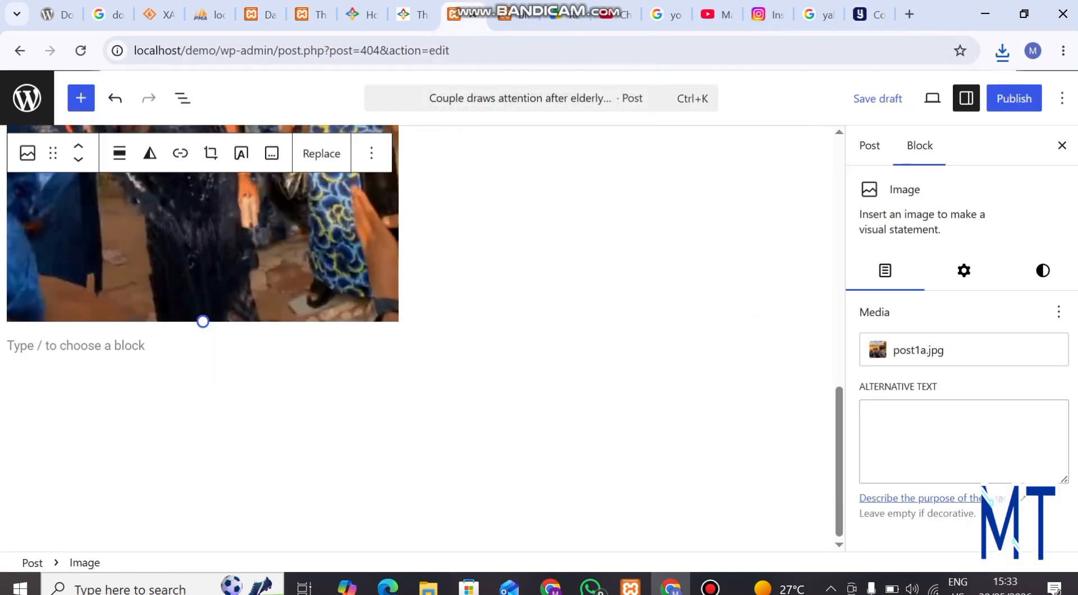
left_click(76, 345)
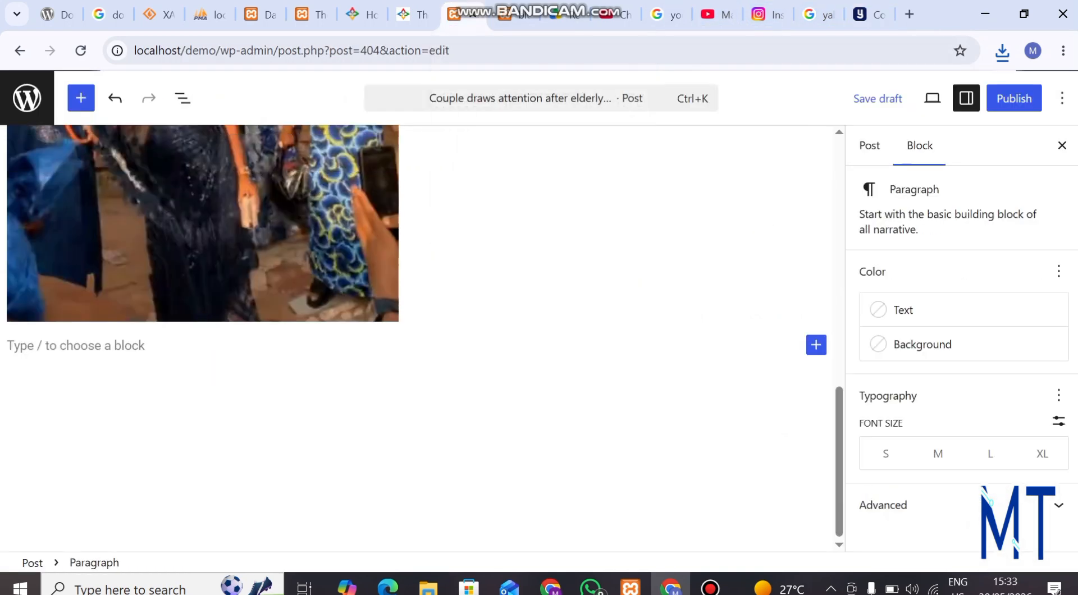
left_click(314, 247)
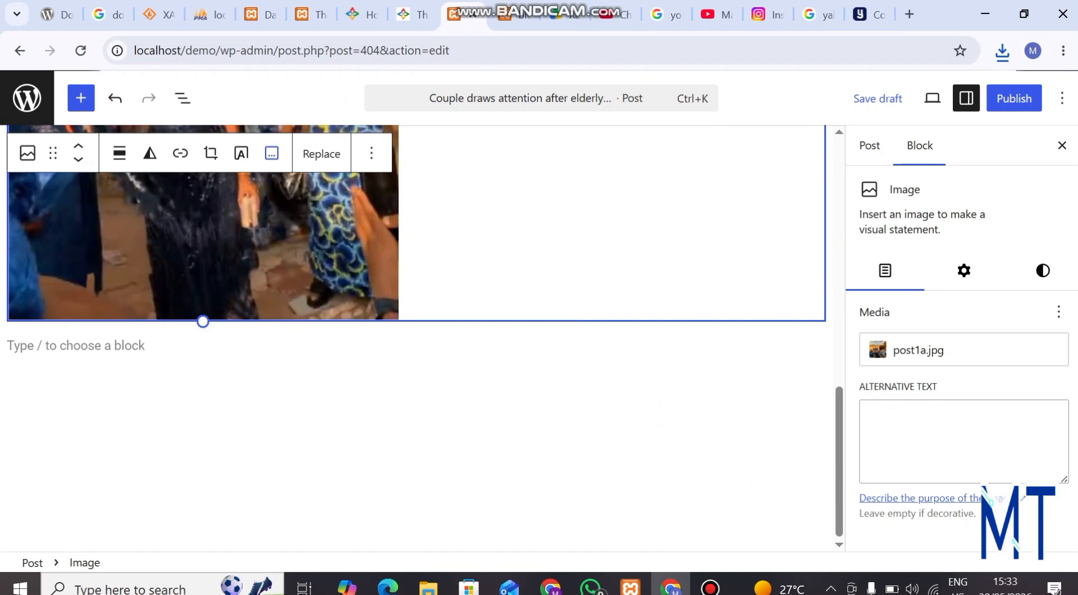
left_click(272, 154)
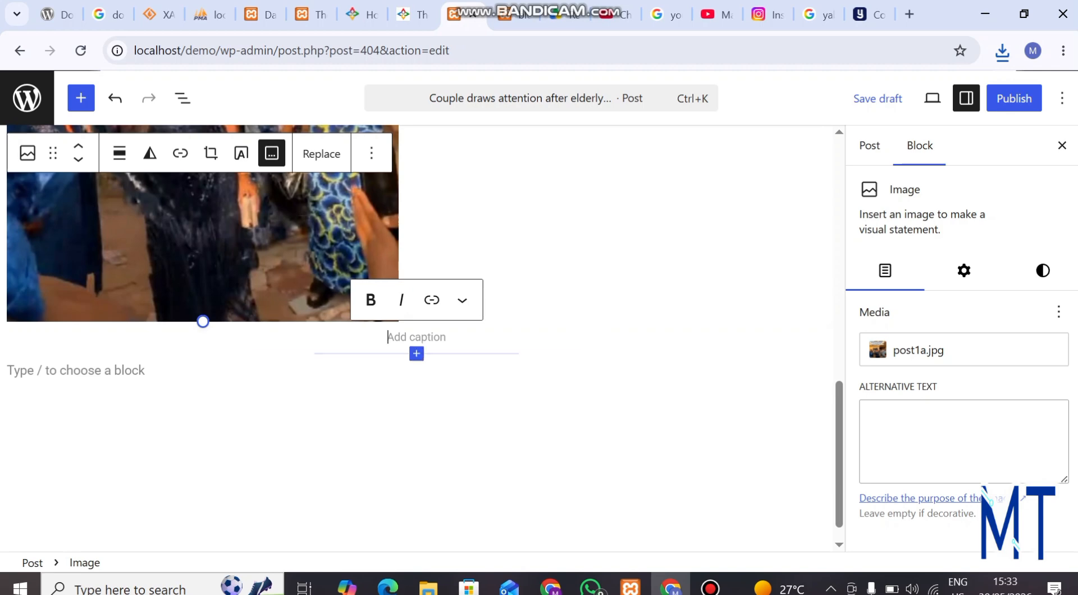
type("Wedding ")
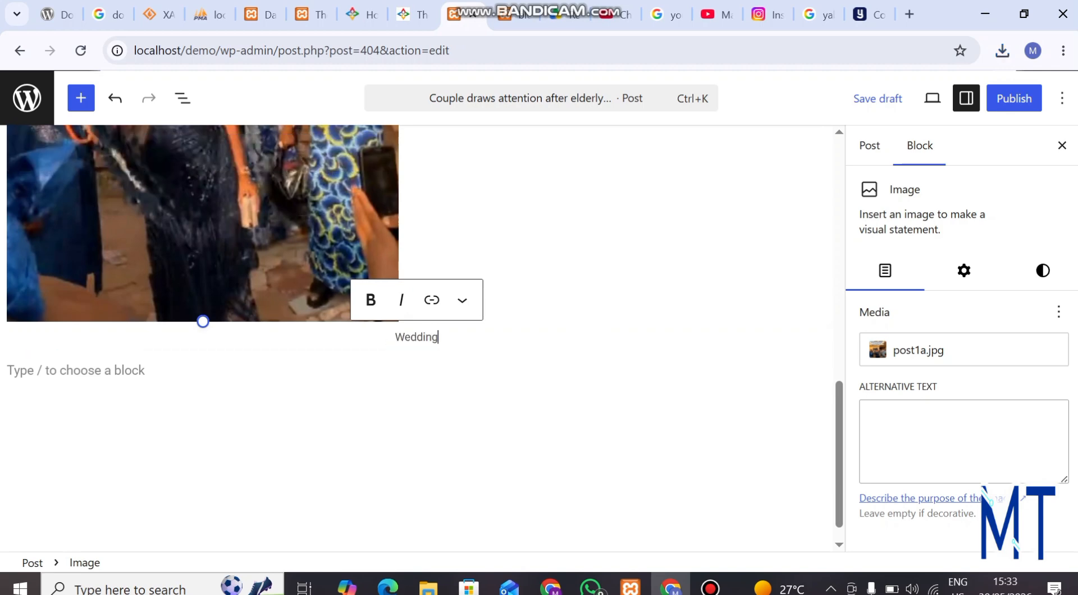
type("Ceremony")
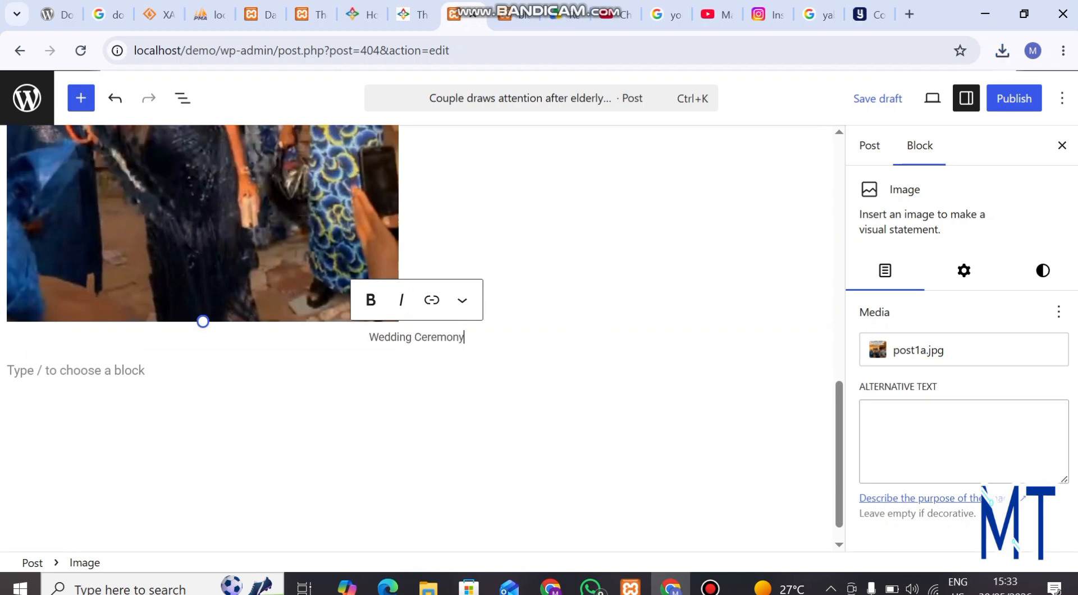
Paste the two copied paragraphs below the captioned image and place the cursor in the empty block after them
key("Return")
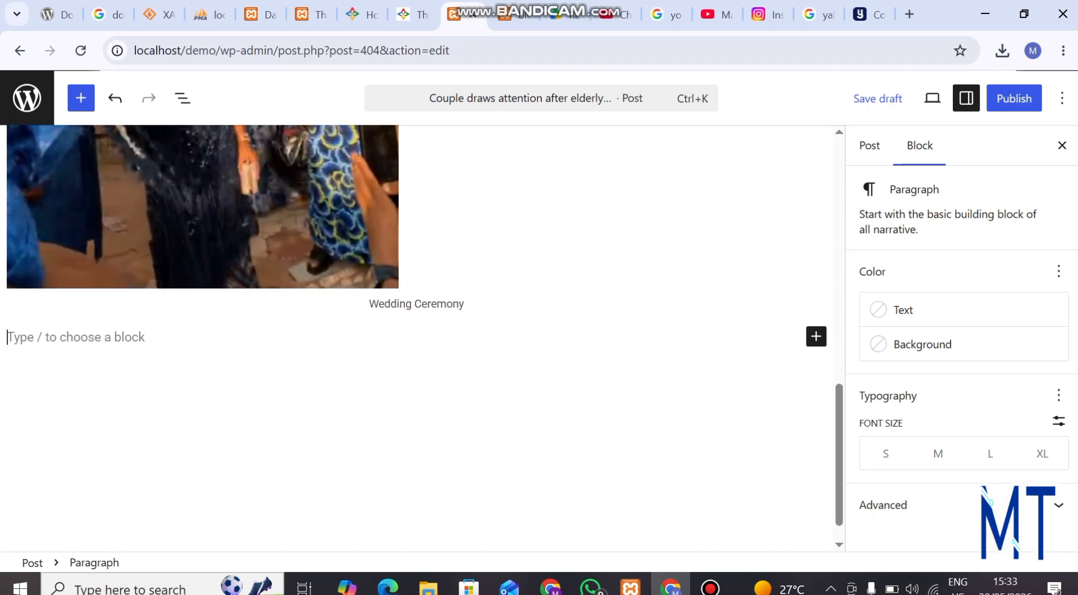
key("ctrl+v")
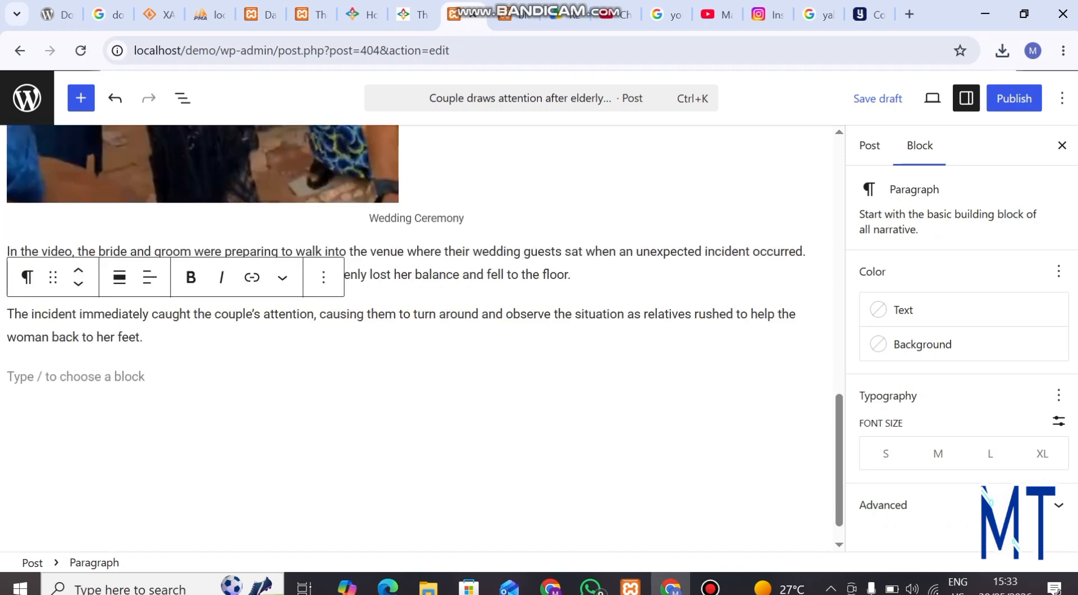
left_click(76, 376)
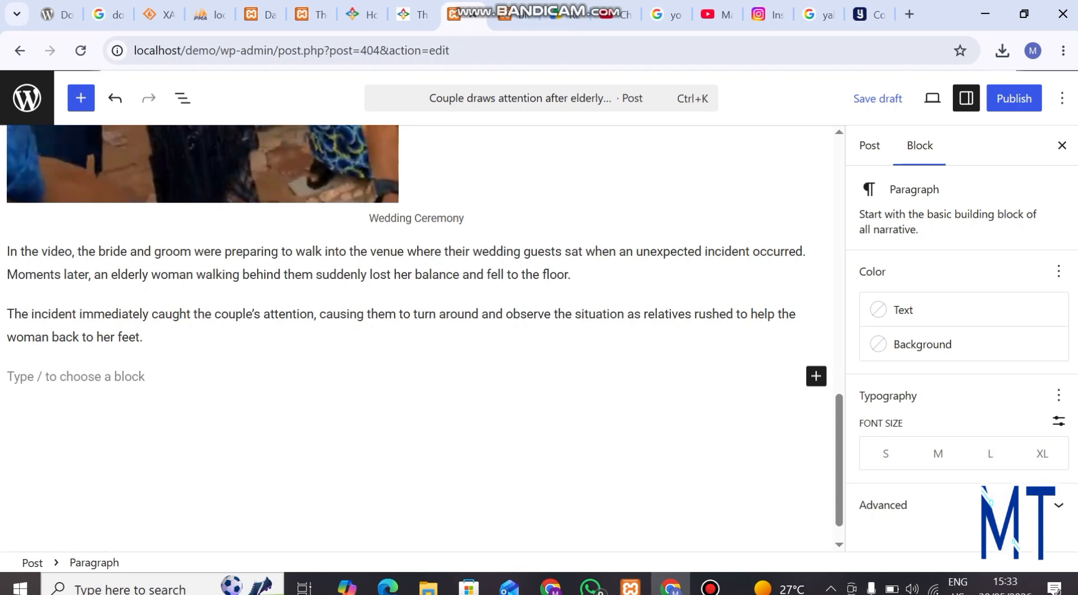
Try bold formatting on the word "Moments" in the first pasted paragraph
left_click_drag(8, 274, 61, 274)
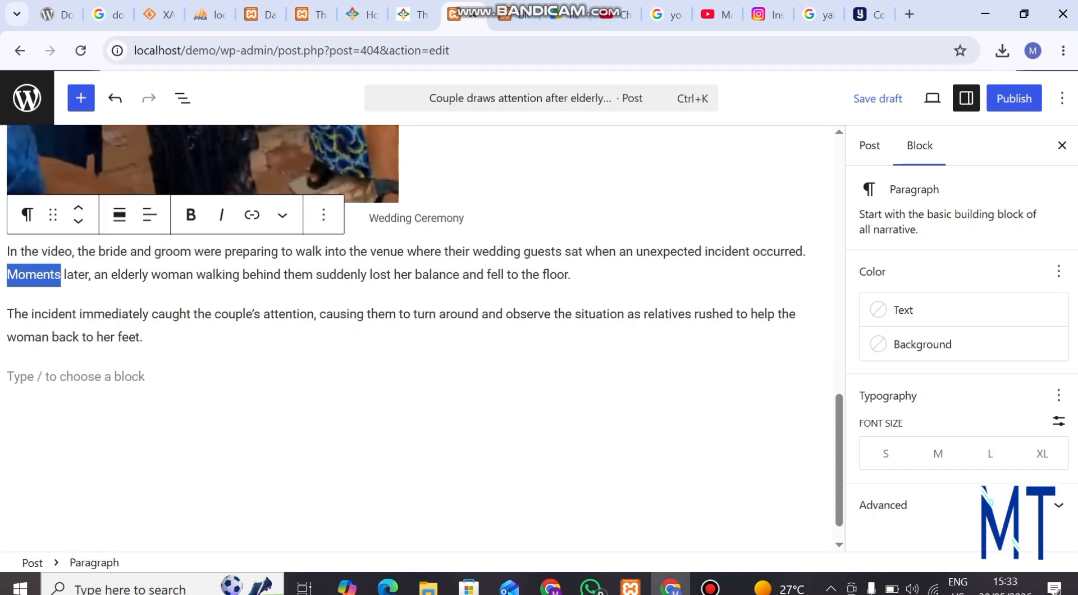
left_click(191, 215)
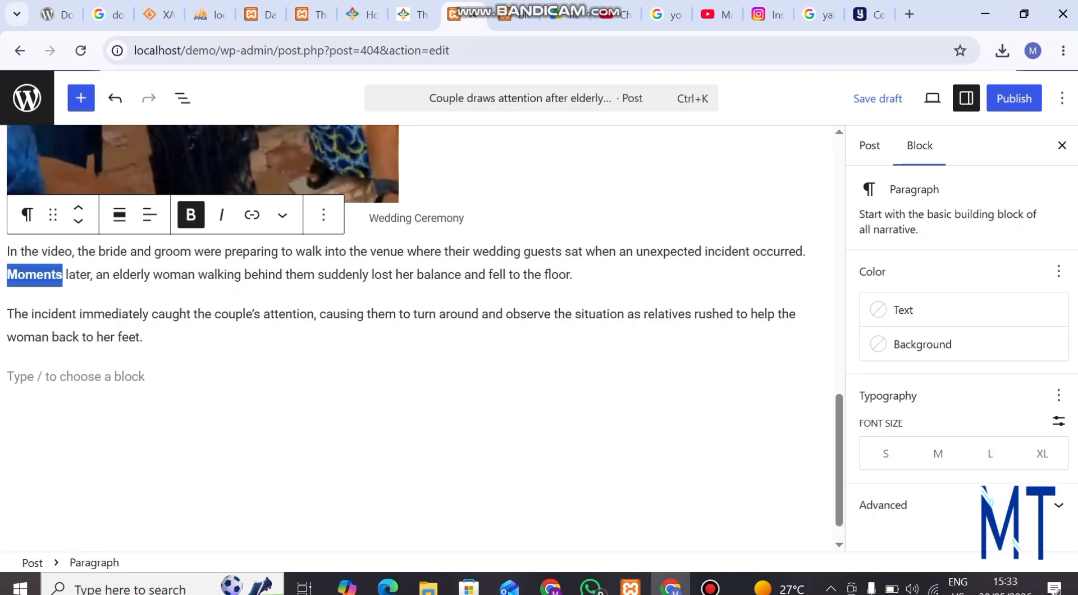
left_click(145, 337)
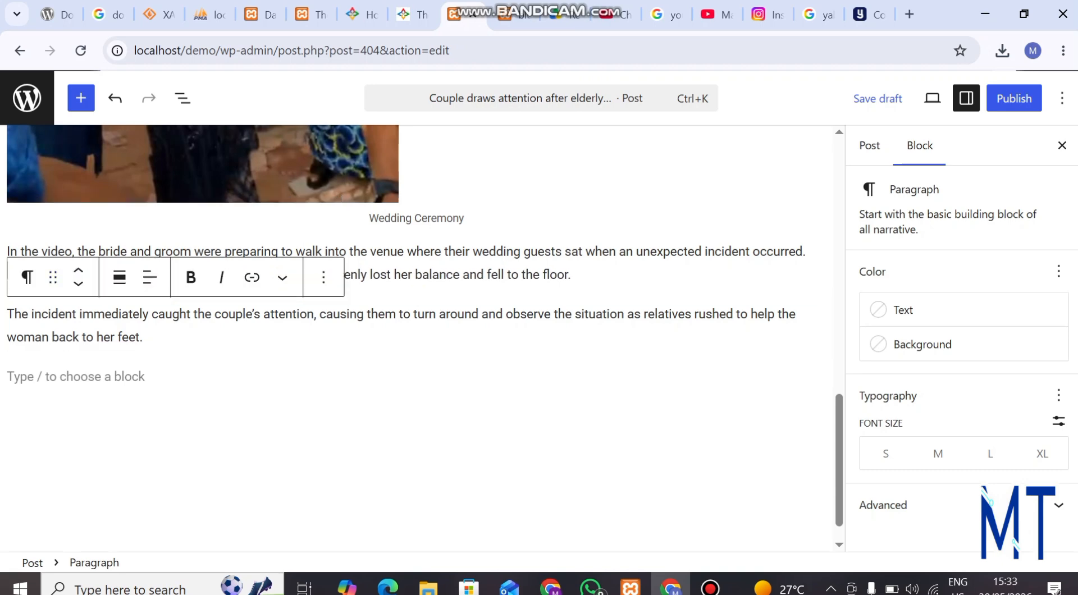
Review the post body and expand the Categories list in the post's settings
scroll(418, 337, "up", 8)
scroll(418, 337, "down", 10)
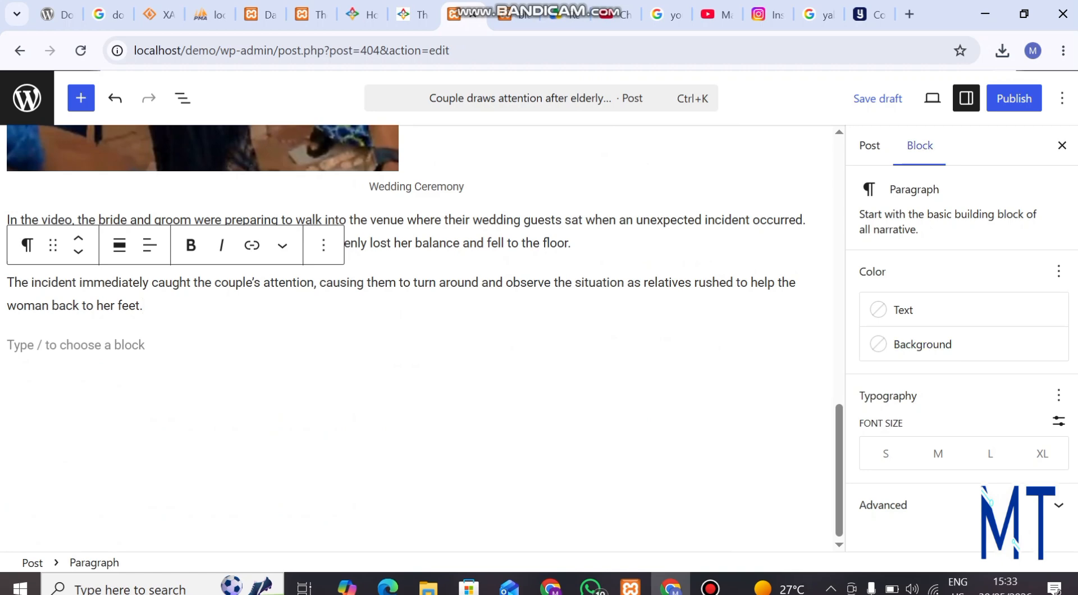
left_click(869, 145)
scroll(960, 337, "down", 5)
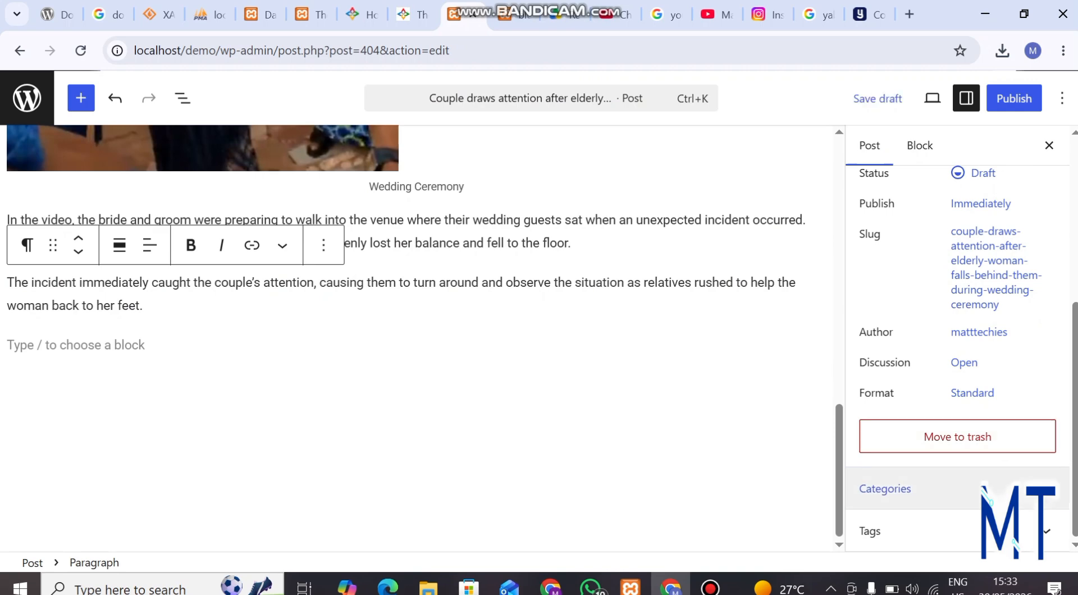
left_click(948, 488)
scroll(949, 432, "down", 2)
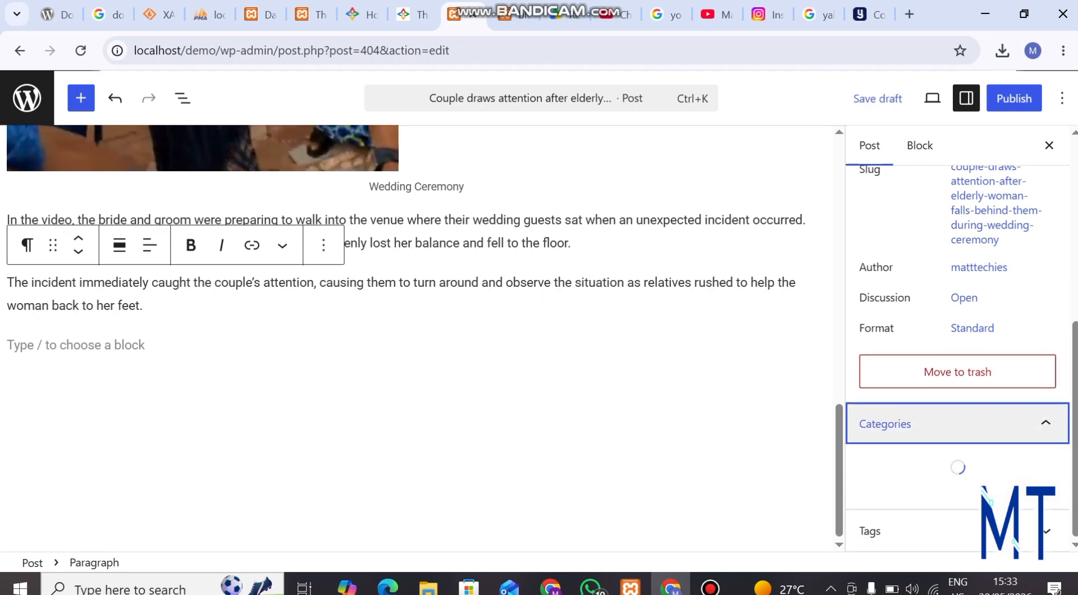
scroll(960, 359, "down", 3)
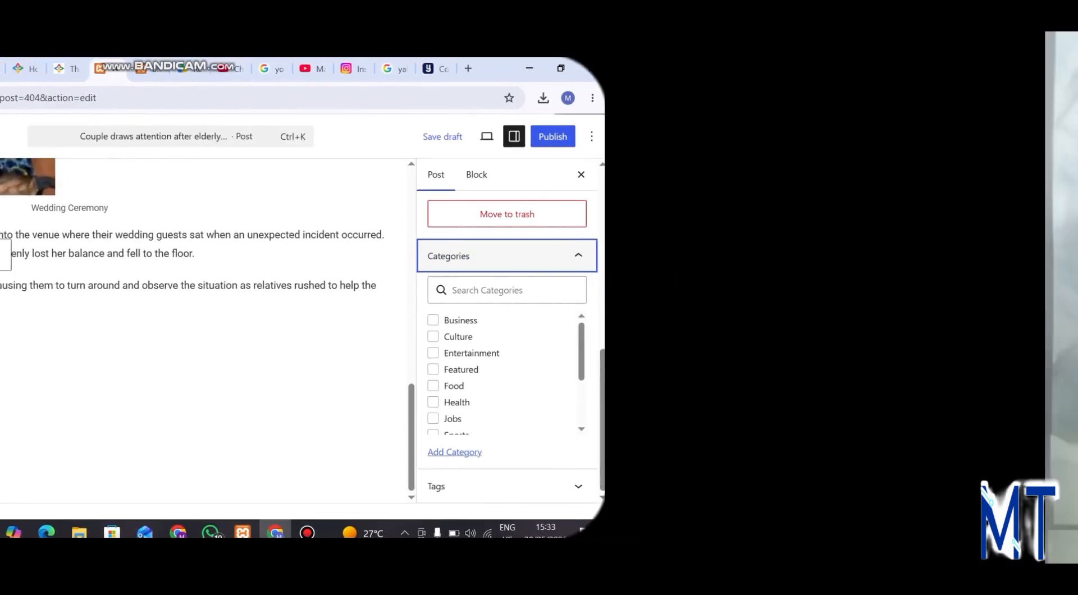